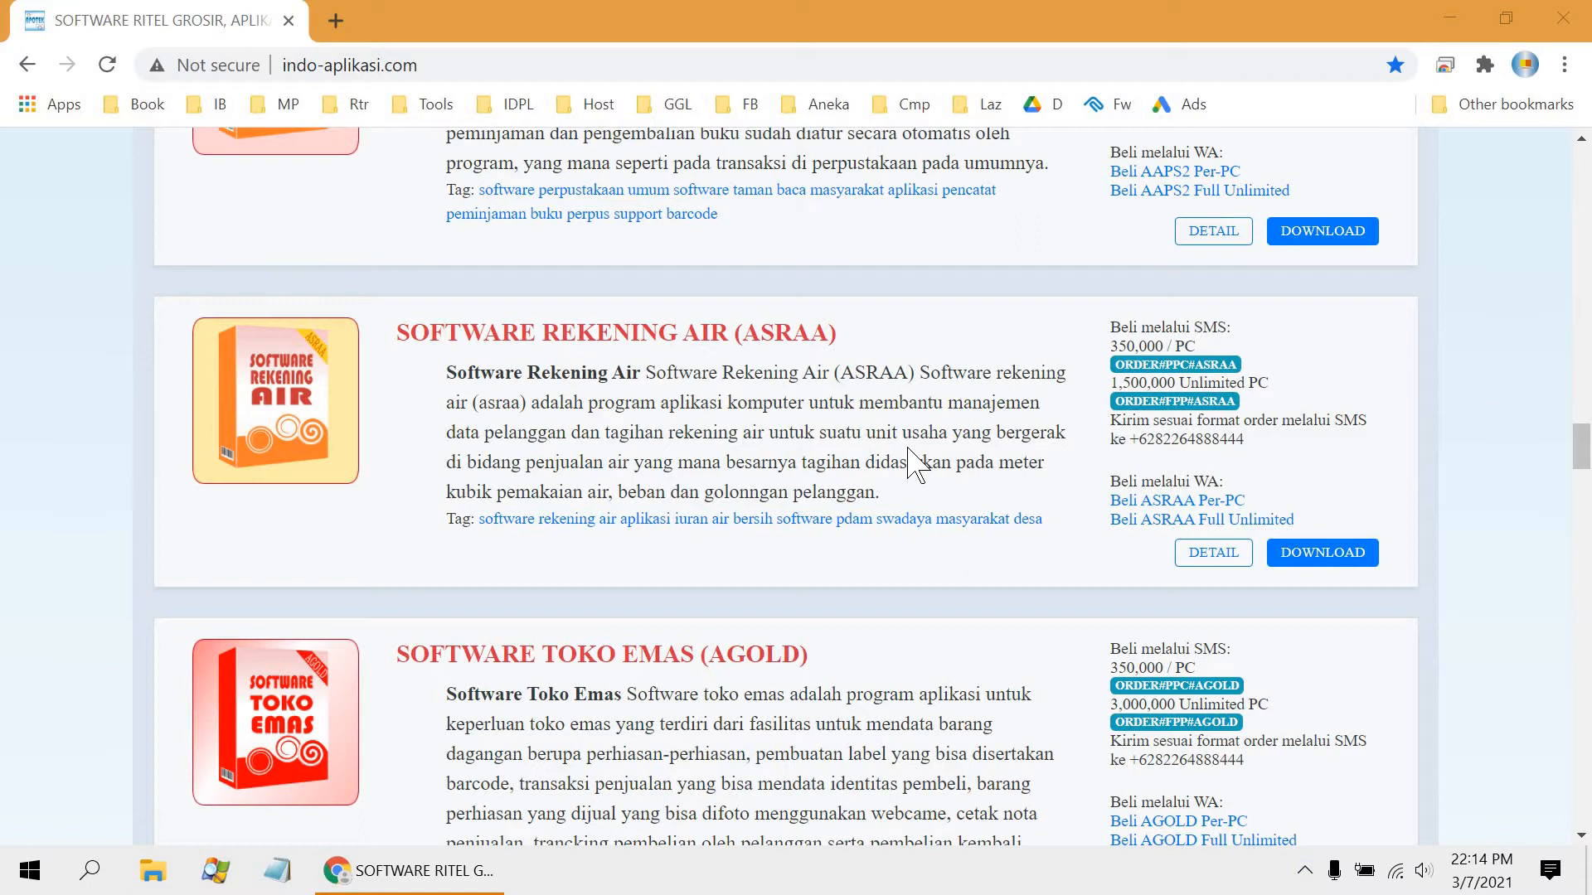
- Download the Software Rekening Air (ASRAA) zip file to the Downloads folder and open the archive
left_click(1336, 562)
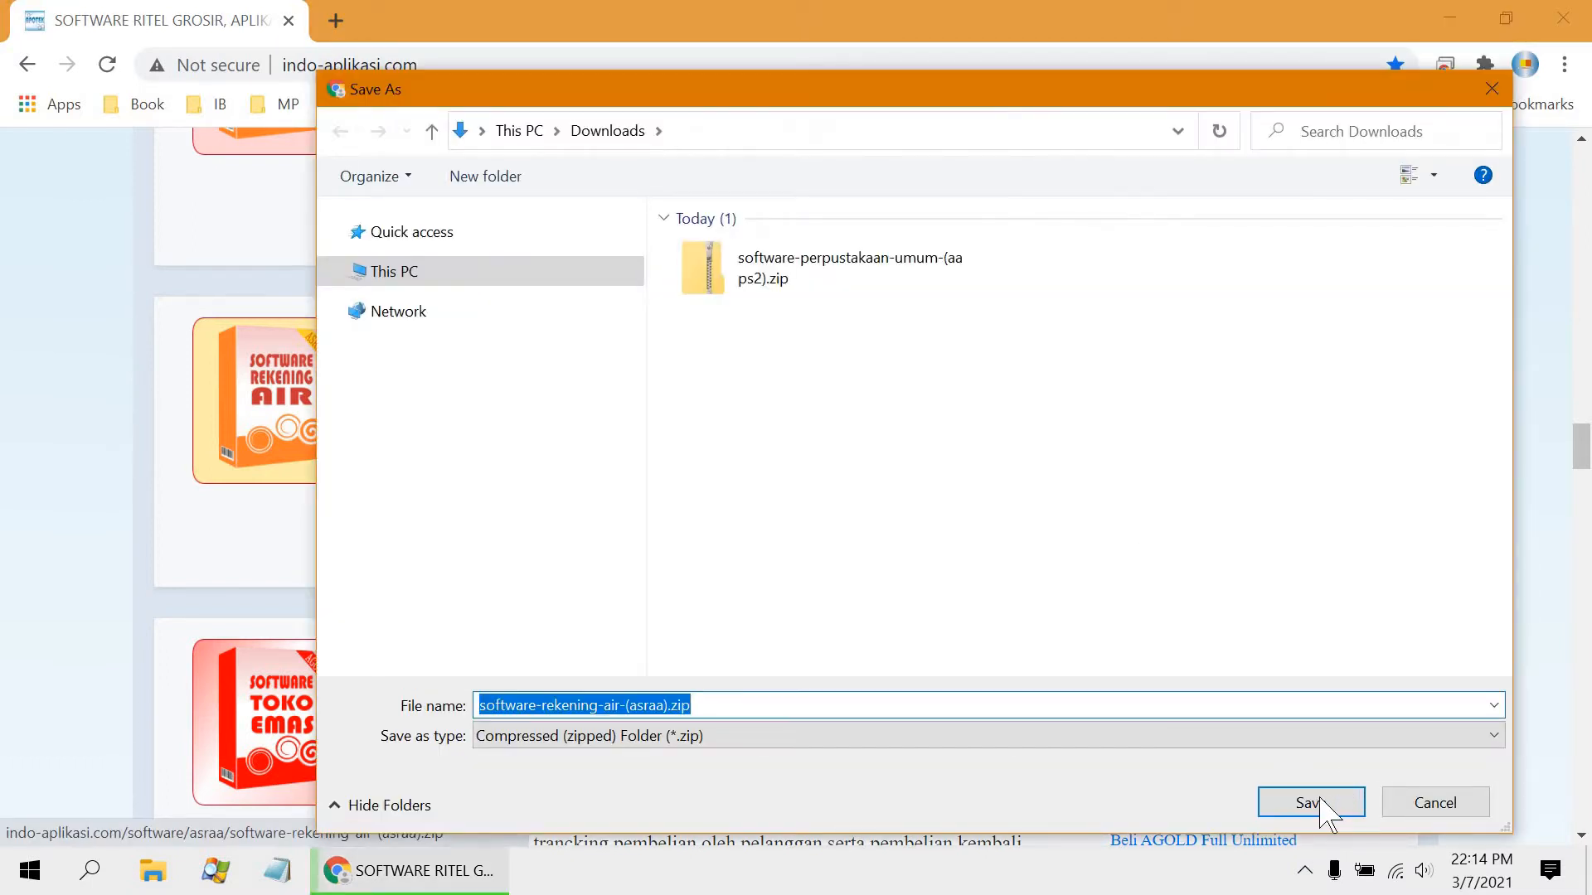
left_click(1324, 806)
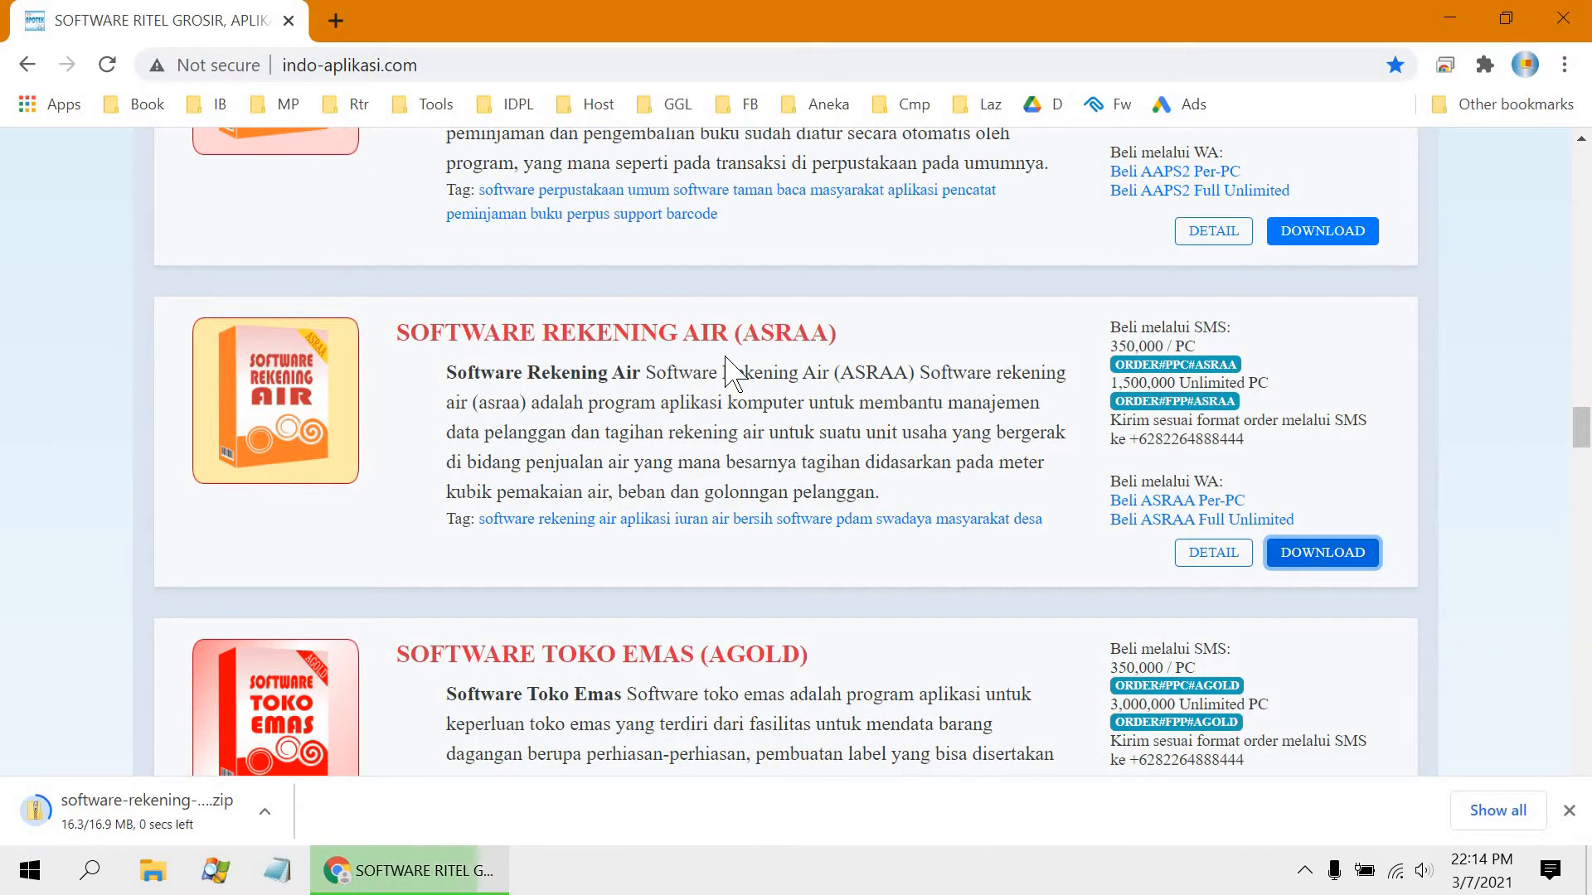
left_click(157, 809)
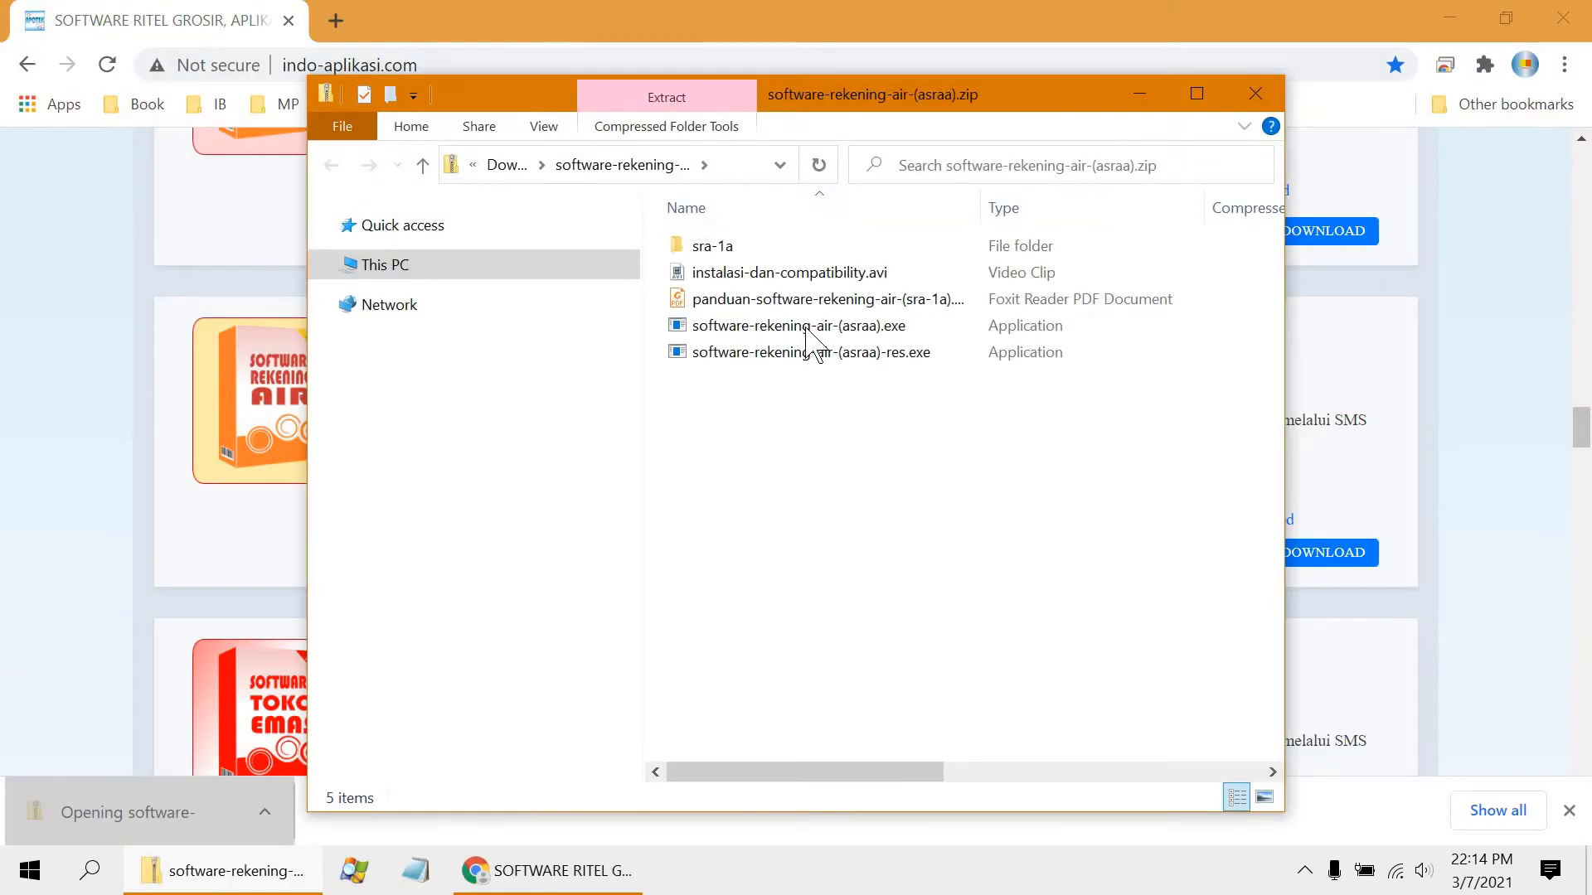
left_click(1196, 93)
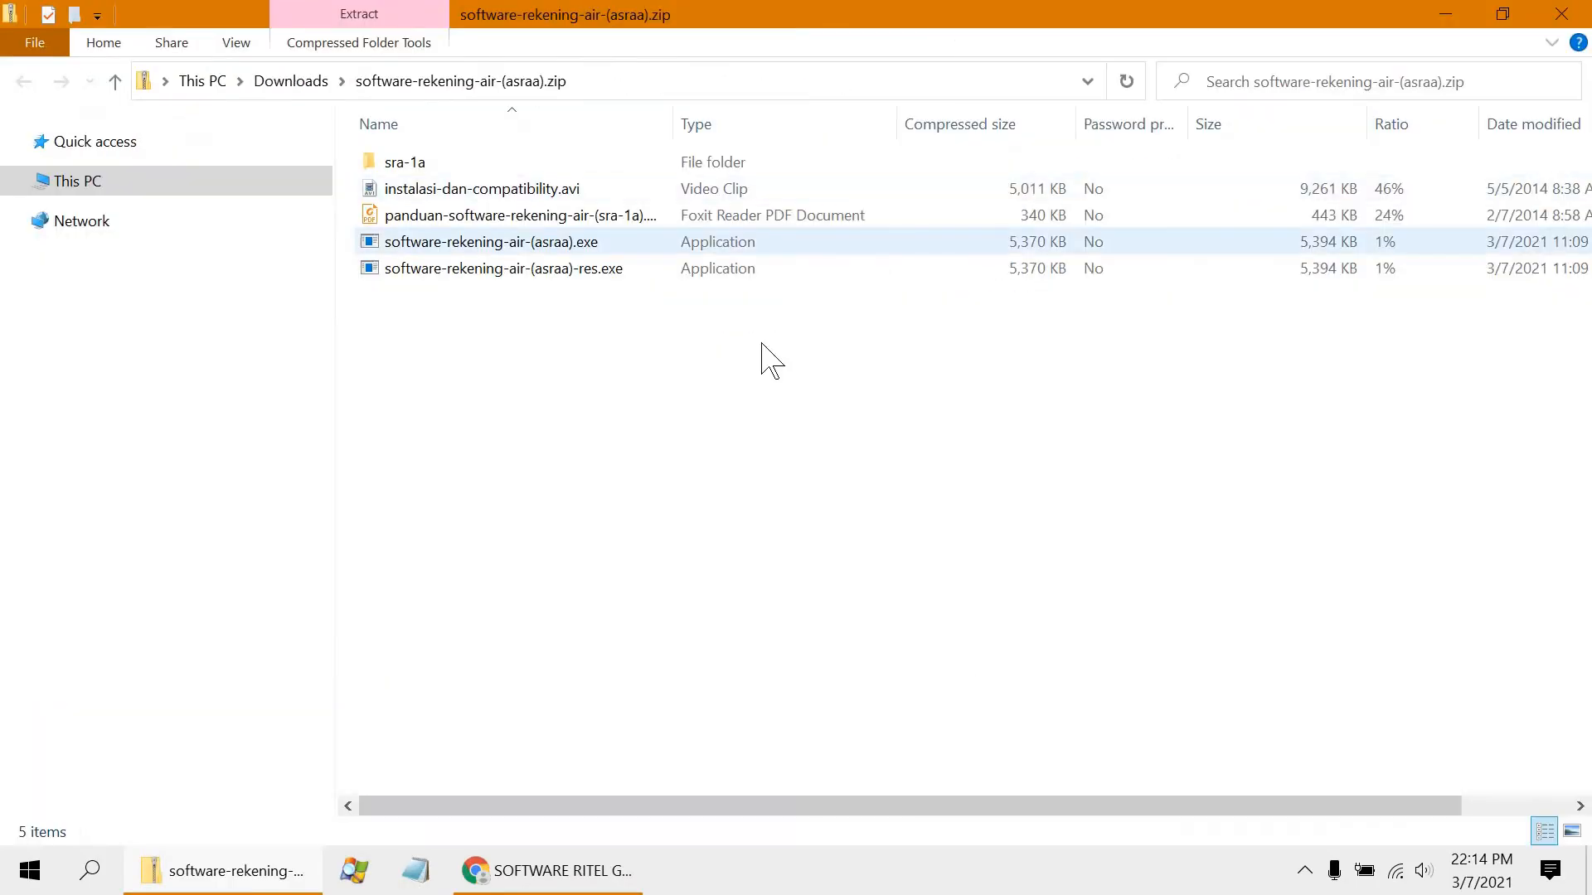
- Run software-rekening-air-(asraa).exe from the archive, allowing it past the Windows SmartScreen block
double_click(569, 244)
left_click(836, 489)
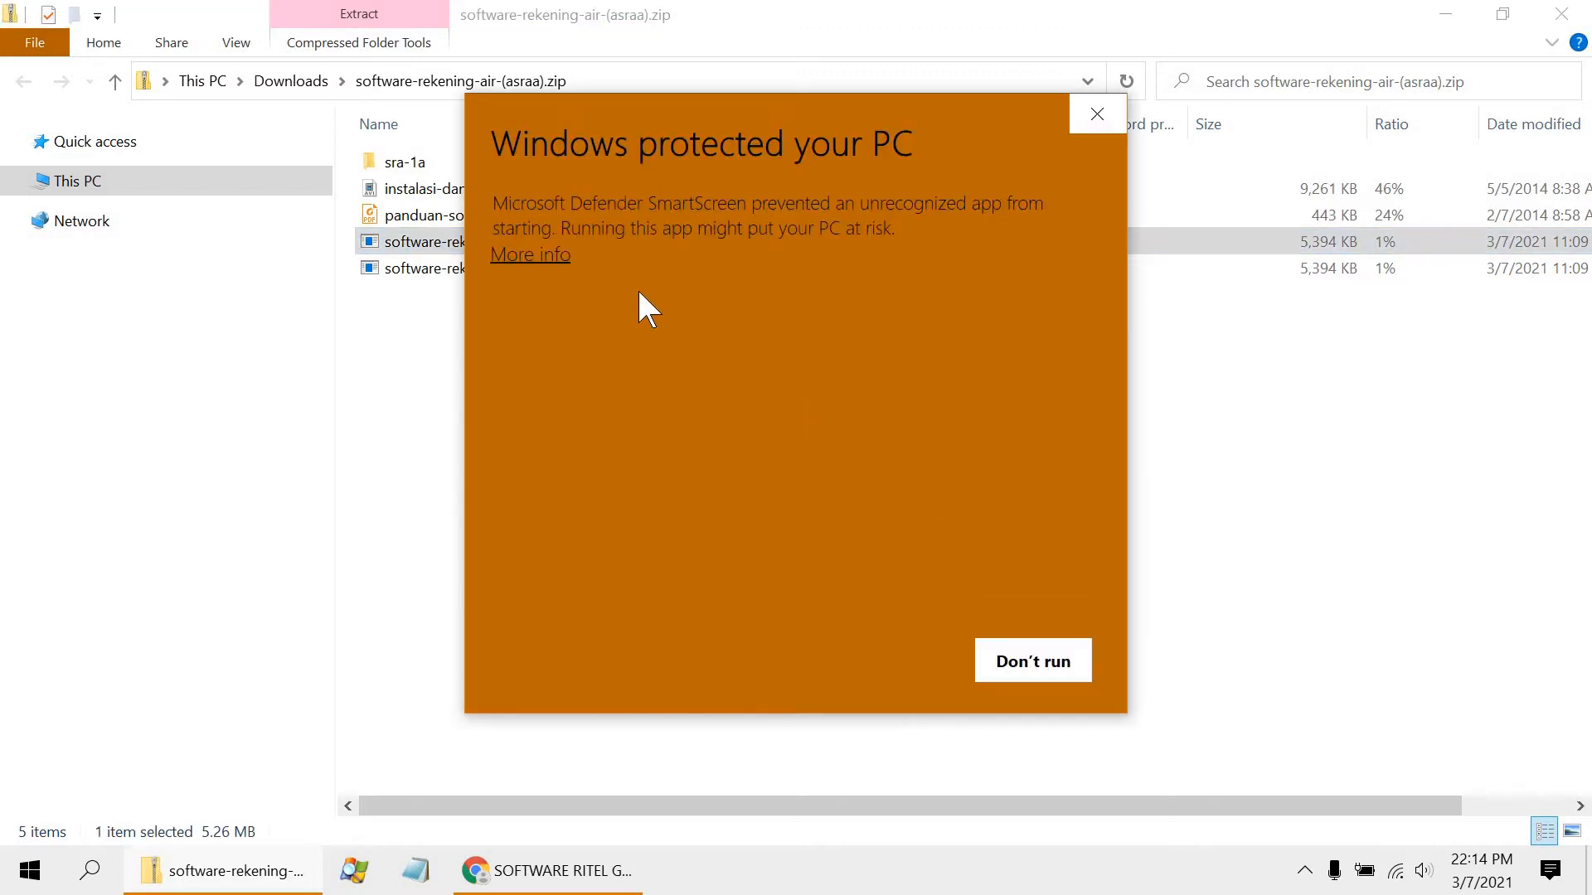
left_click(536, 258)
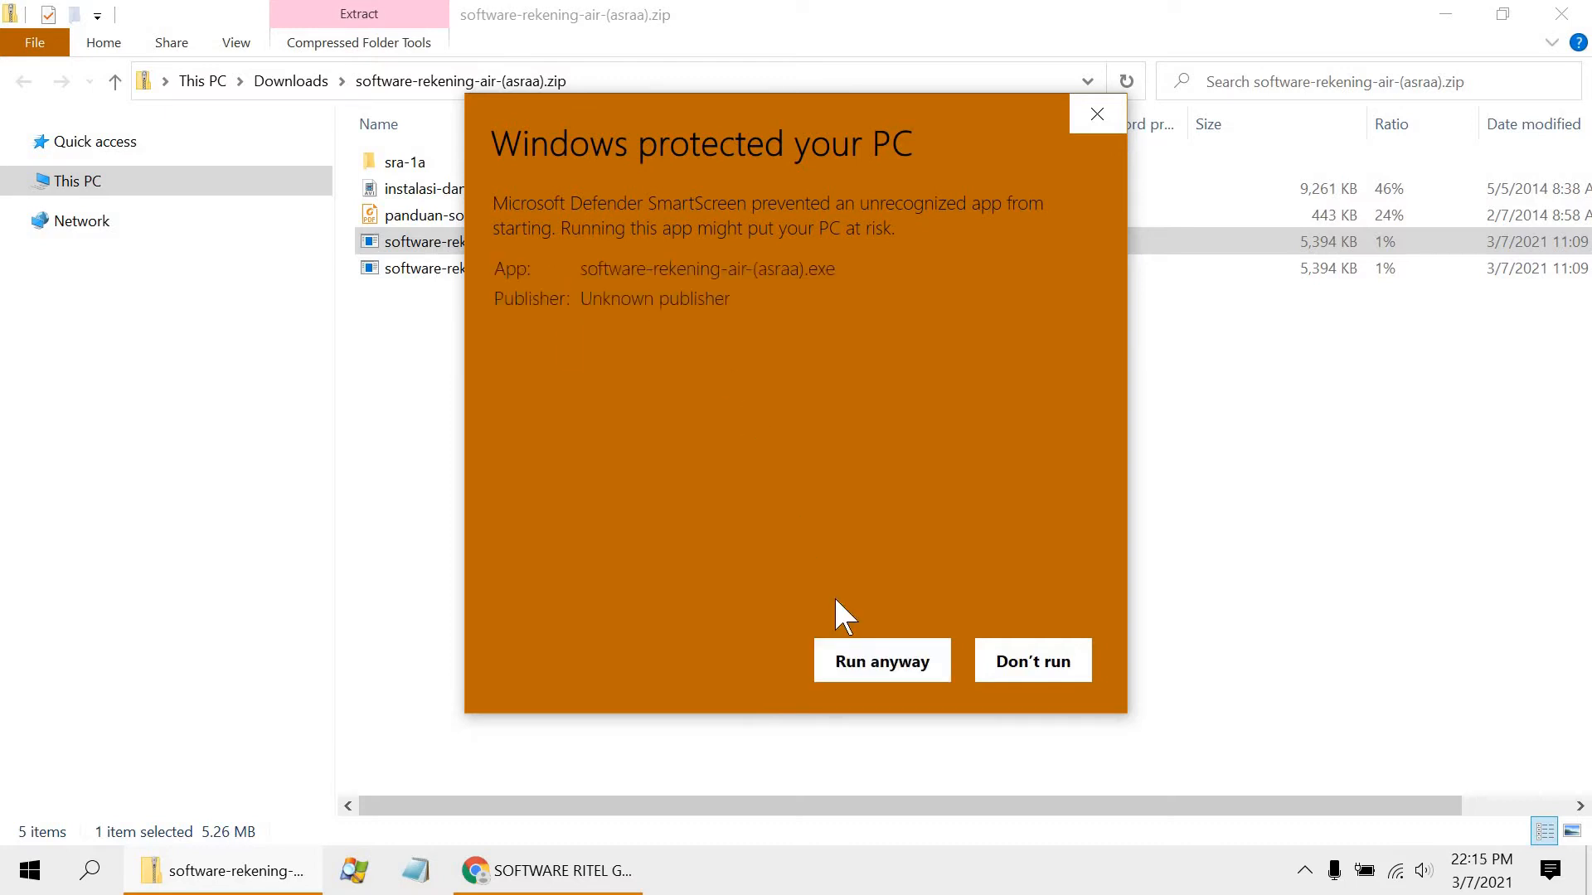
left_click(855, 661)
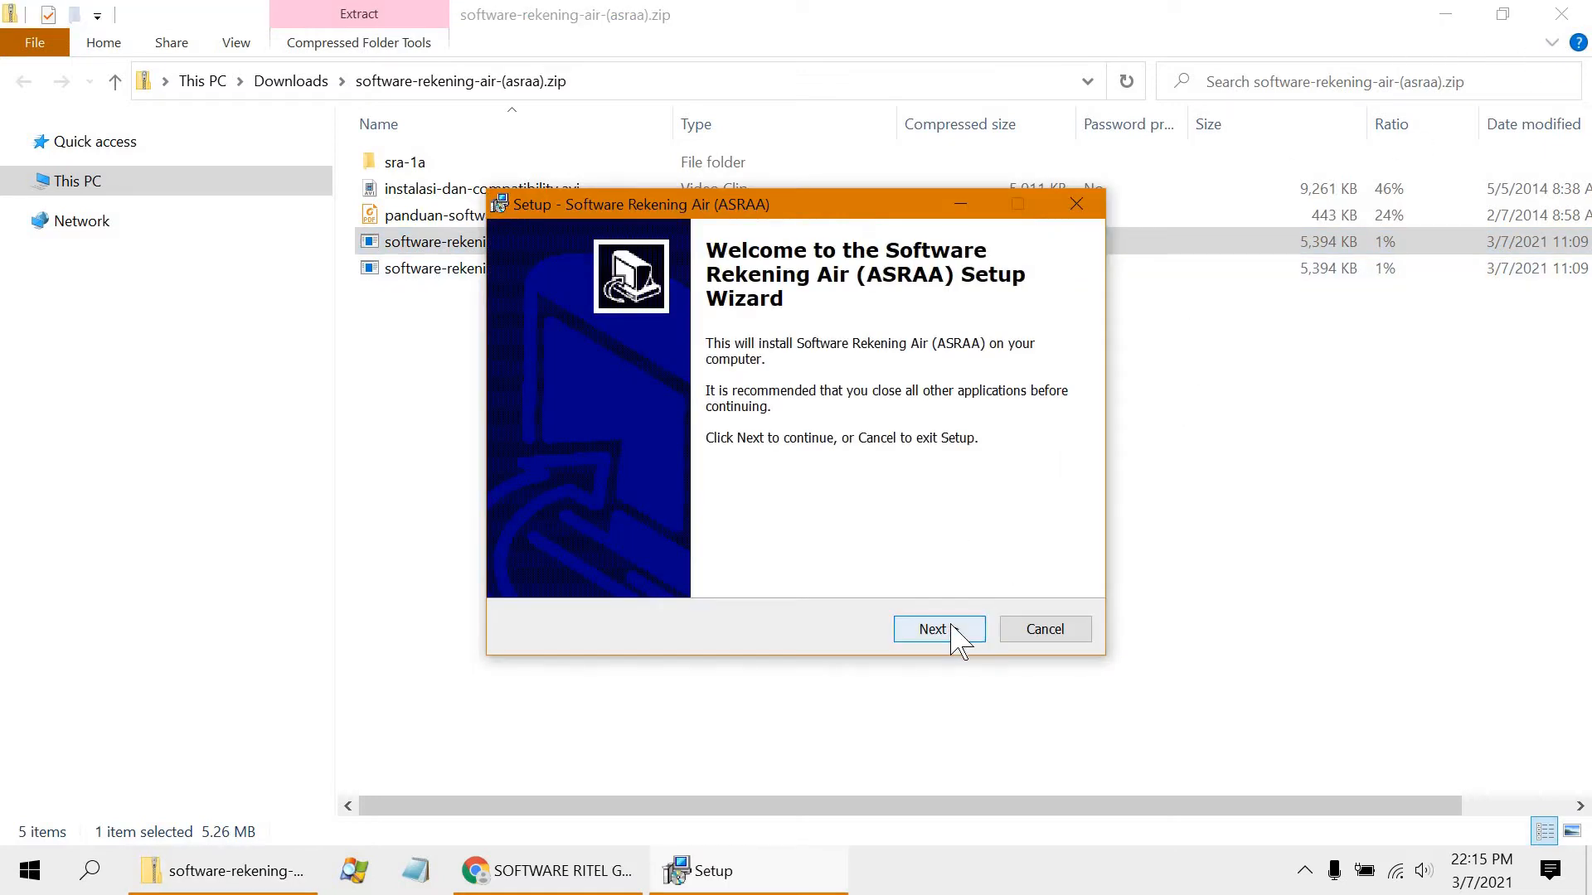
- Install Software Rekening Air (ASRAA) with the default options and a desktop icon, then close the archive window
left_click(953, 632)
left_click(955, 633)
left_click(956, 634)
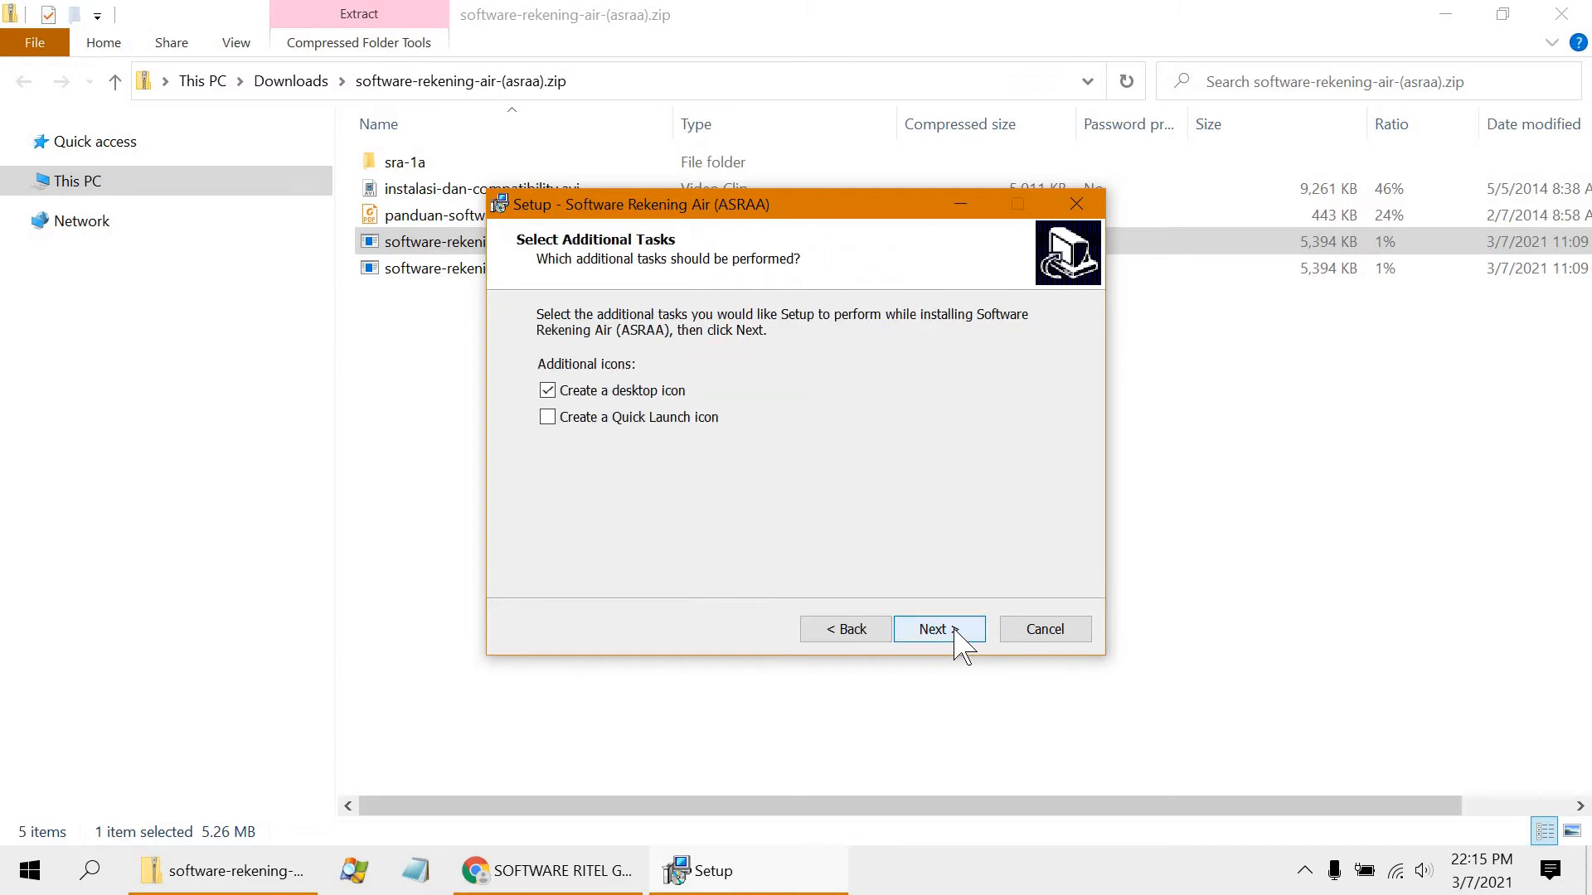
left_click(956, 635)
left_click(955, 634)
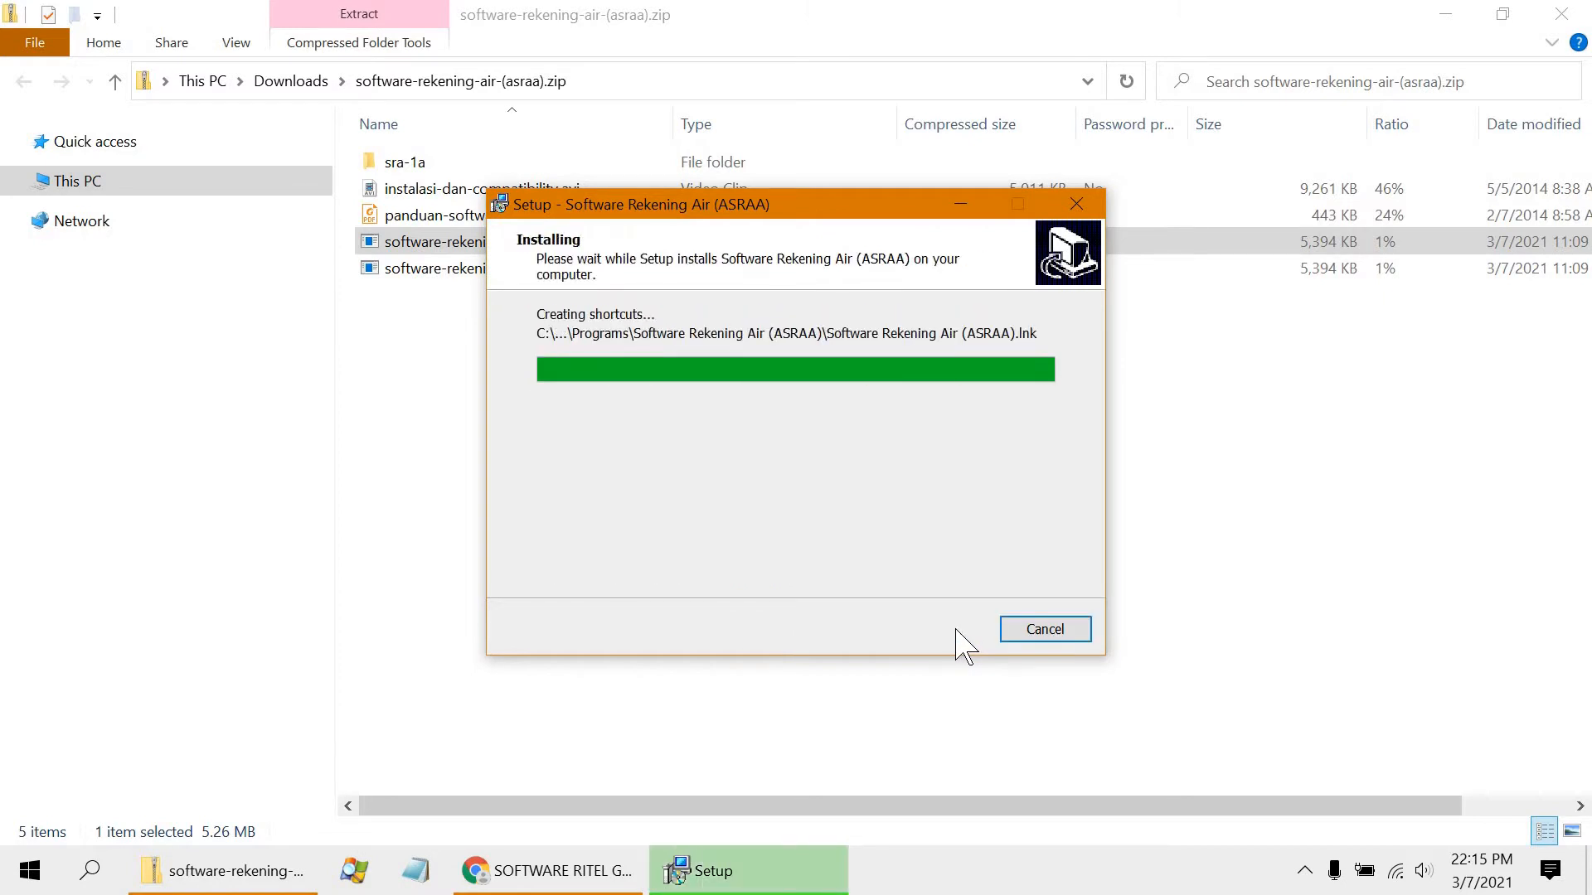
left_click(939, 630)
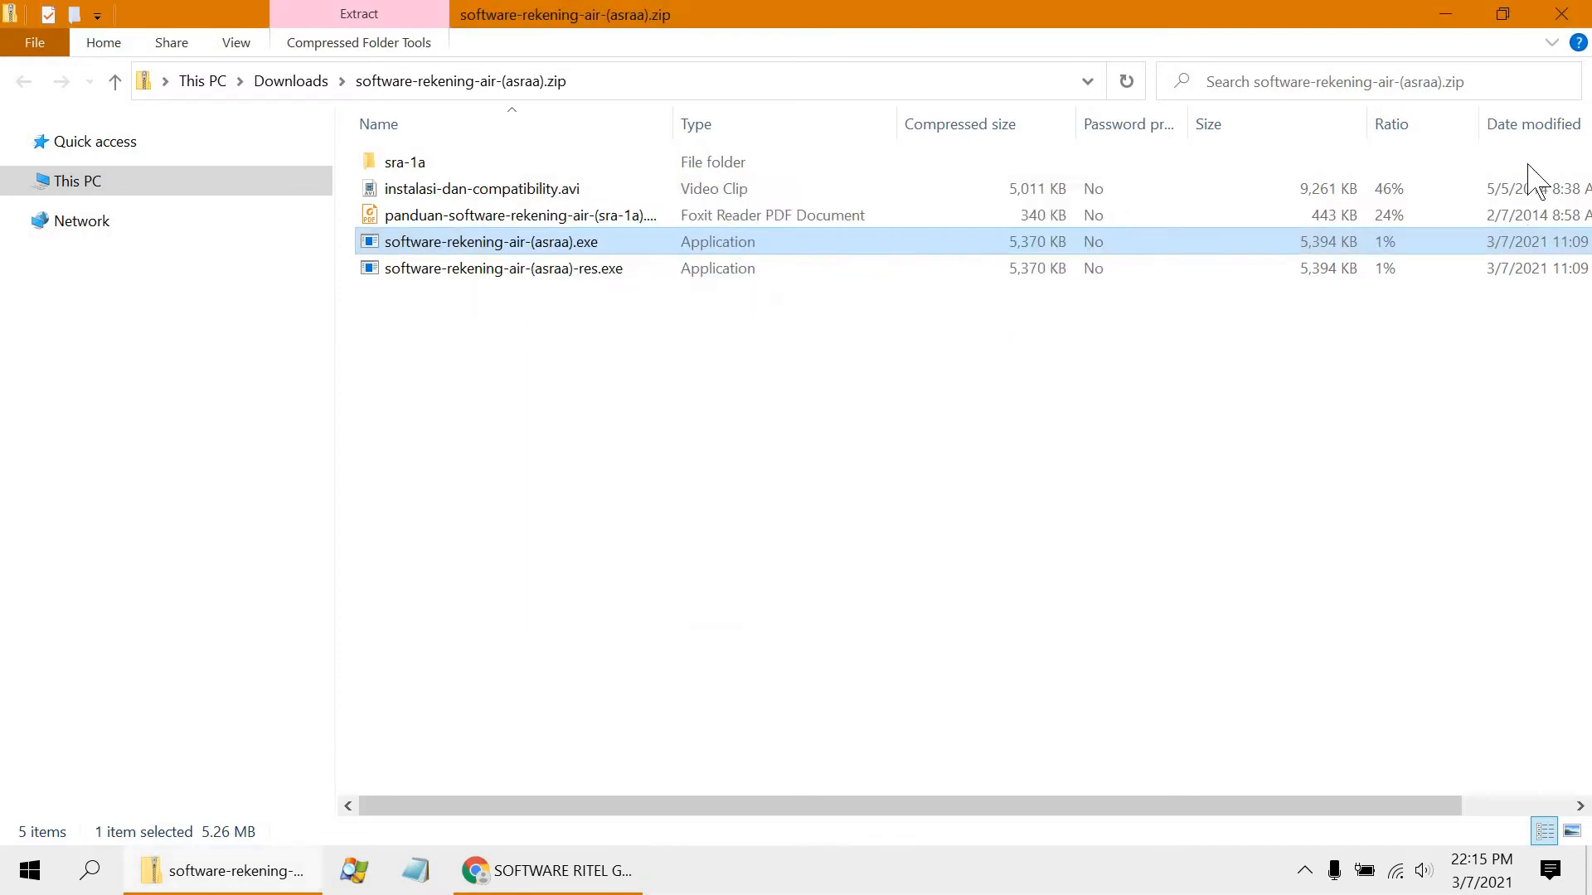
left_click(1570, 15)
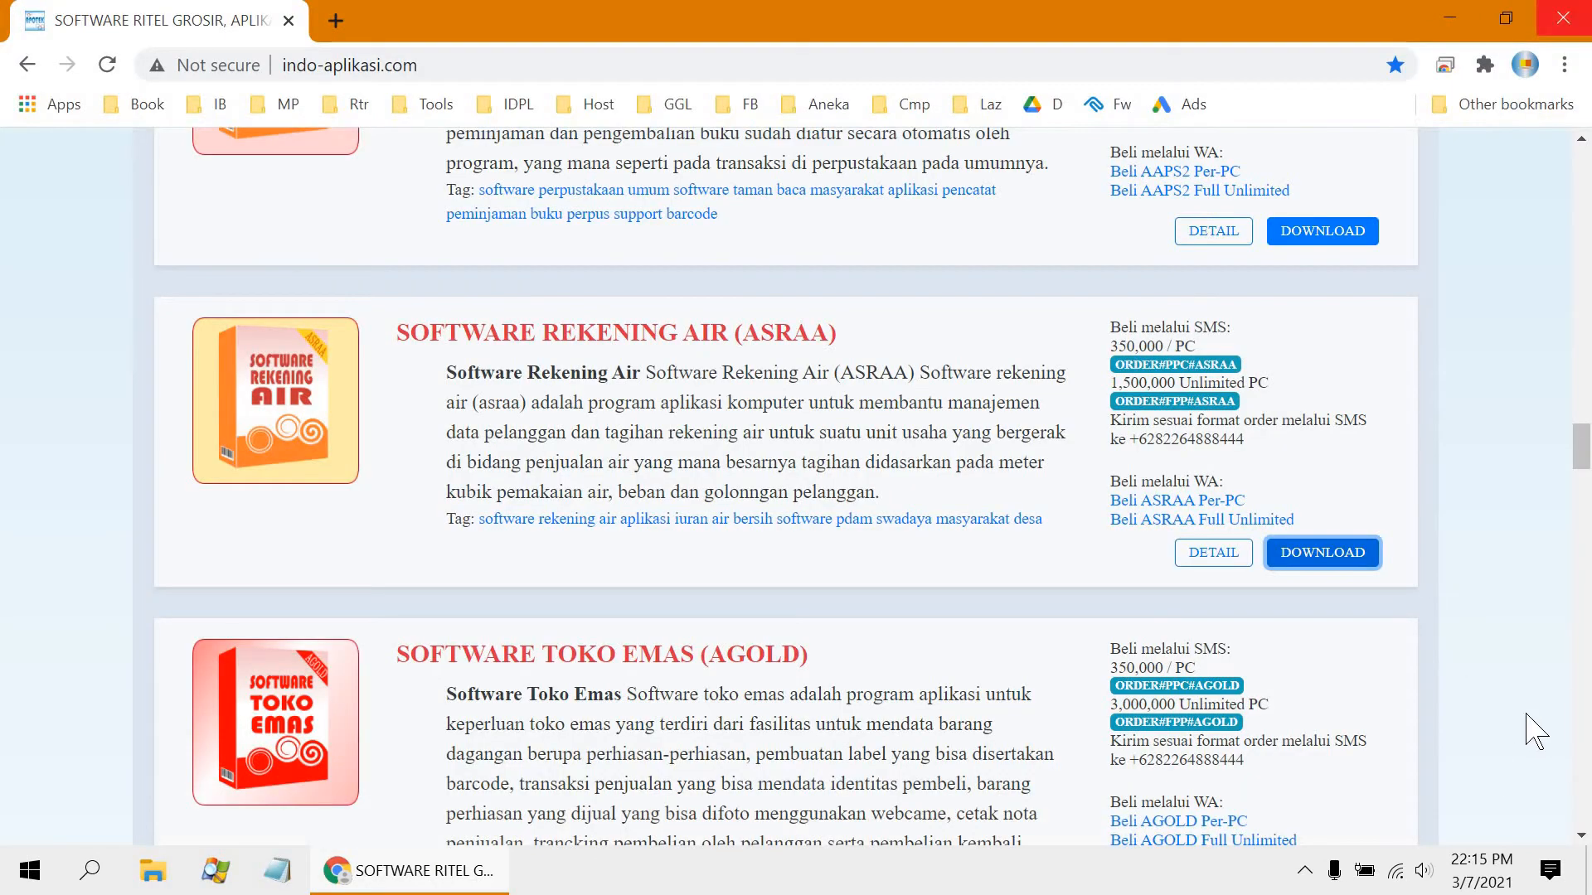
- Set the Software Rekening Air desktop shortcut to run in compatibility mode for Windows XP (Service Pack 3)
key("super+d")
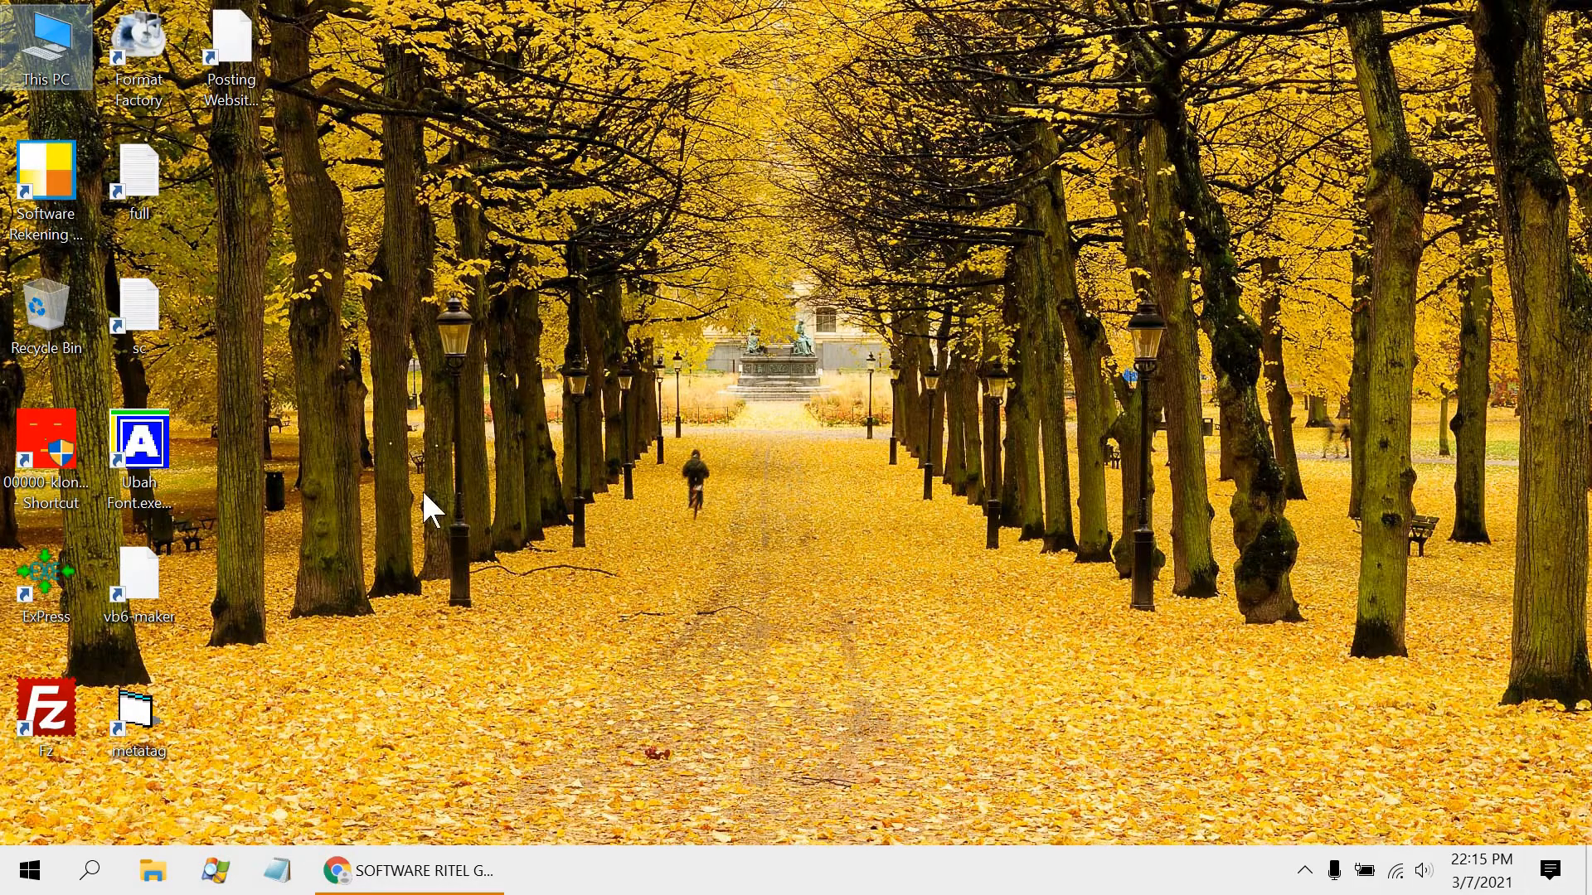
left_click(66, 172)
right_click(62, 168)
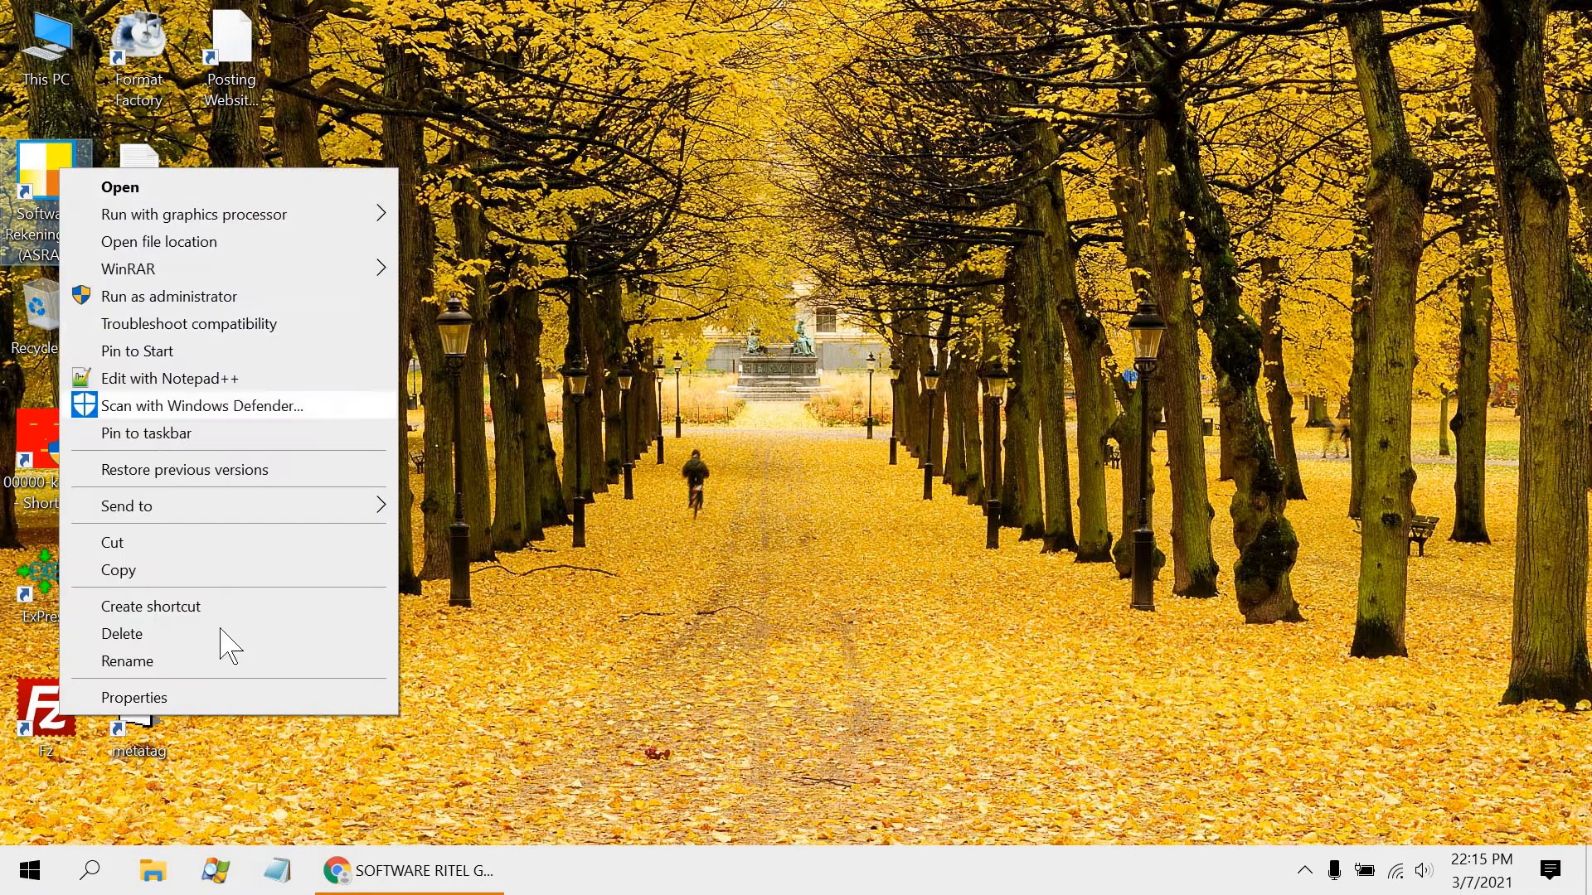
left_click(211, 698)
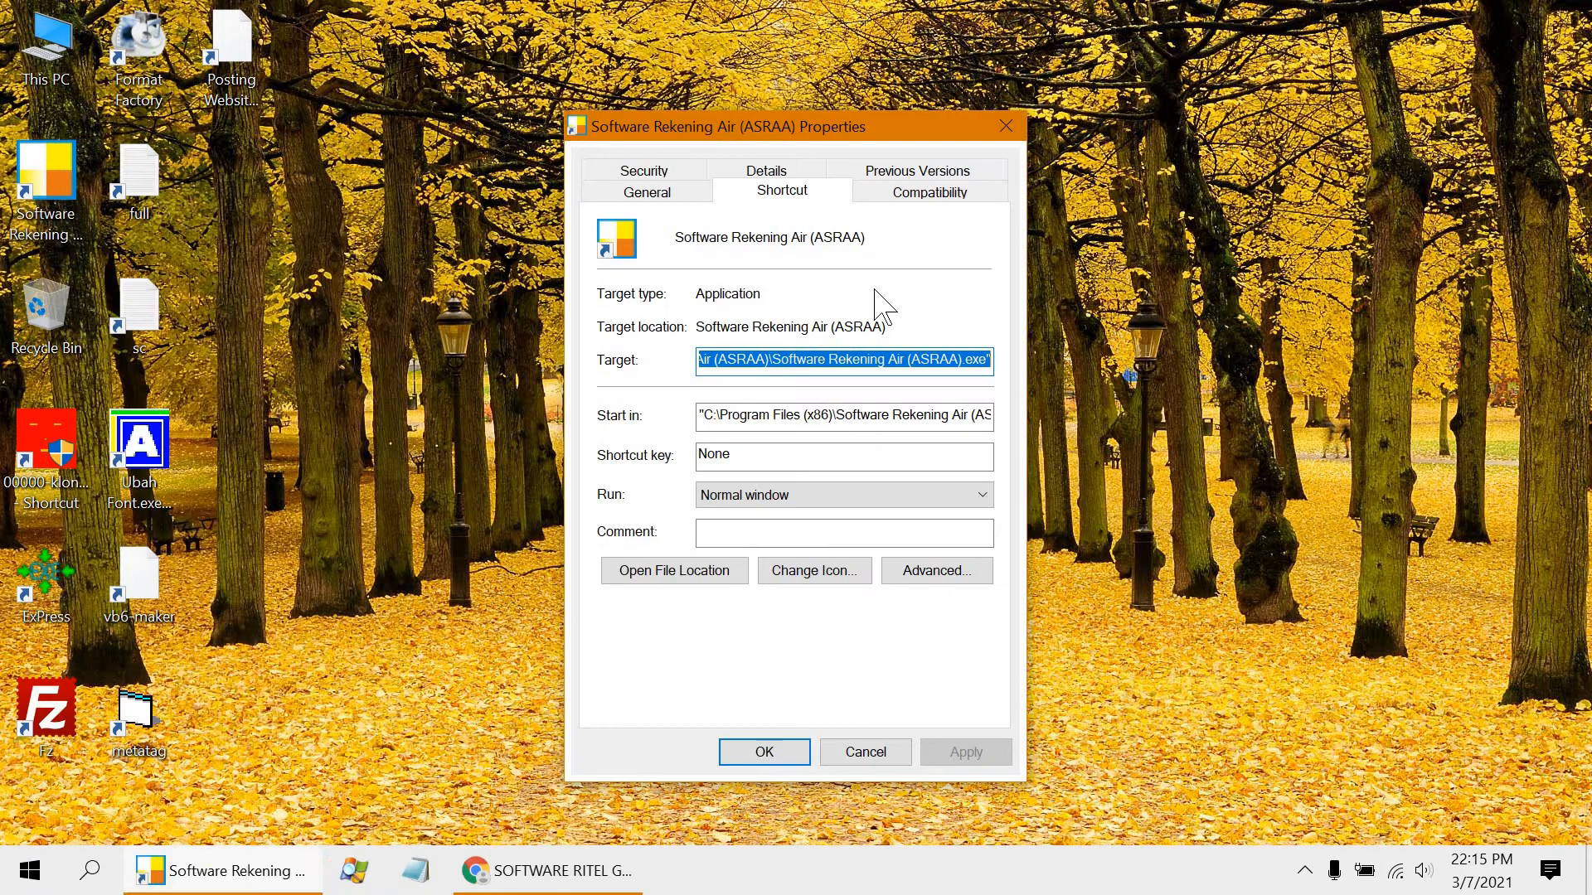
left_click(920, 196)
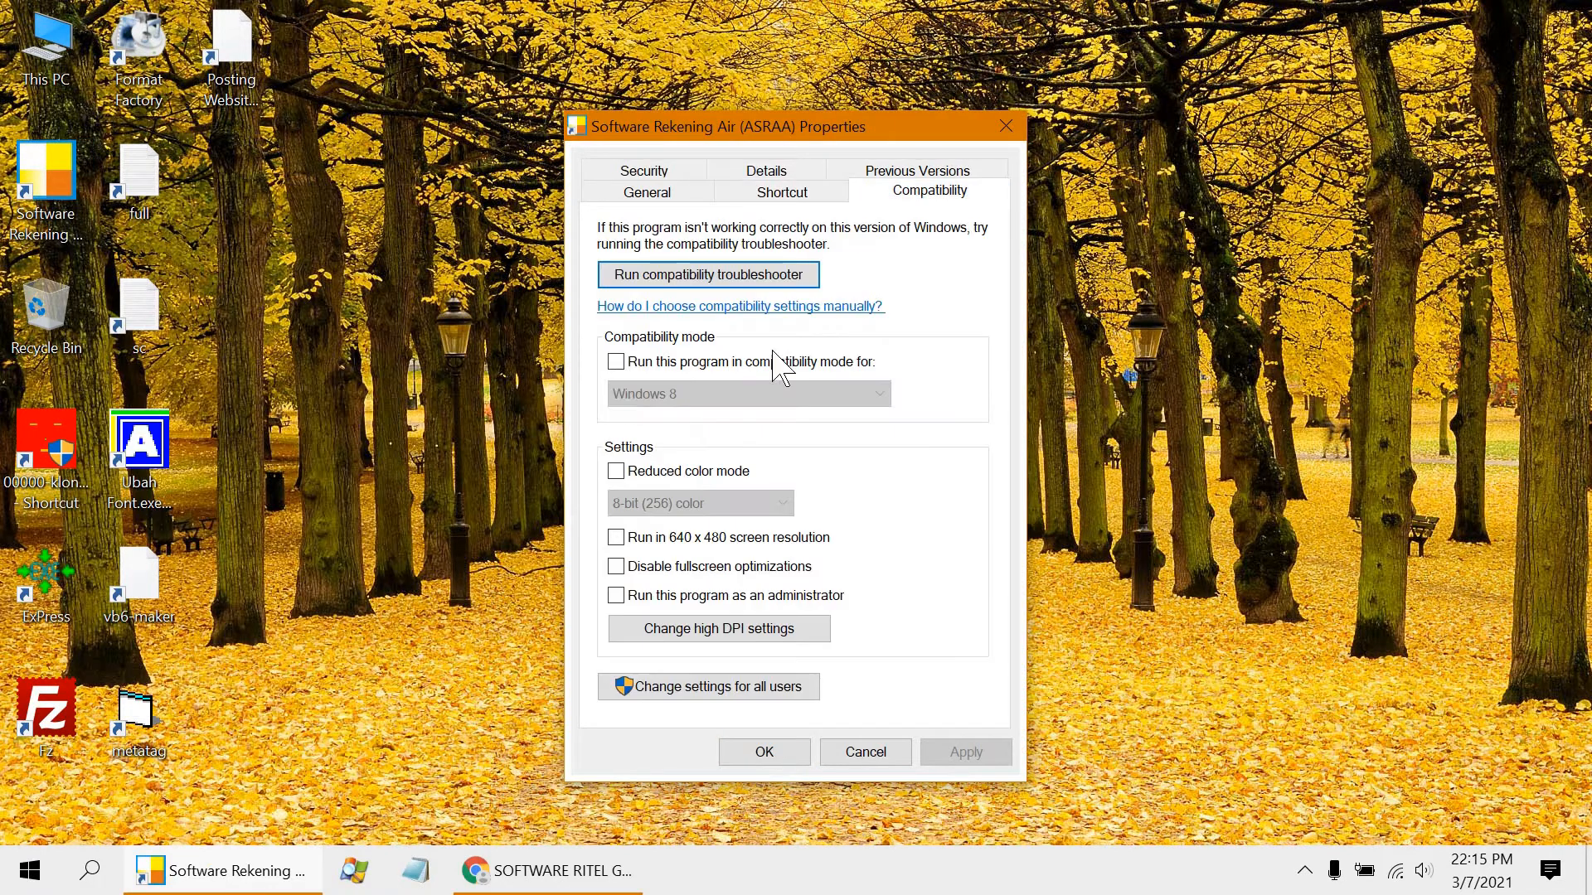
left_click(615, 364)
left_click(794, 400)
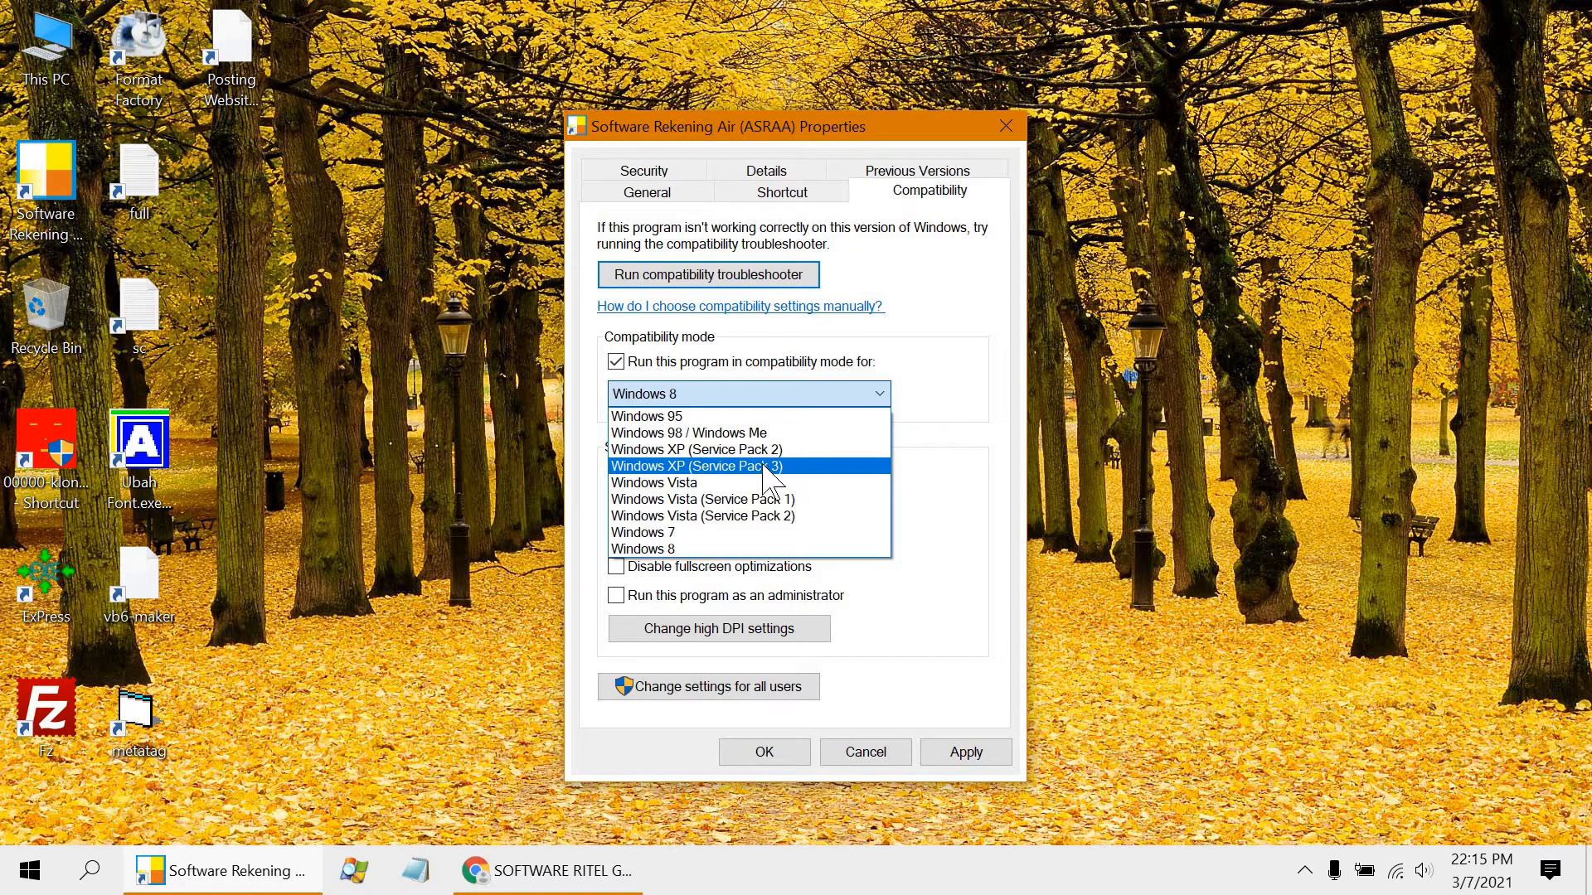
left_click(764, 465)
left_click(995, 749)
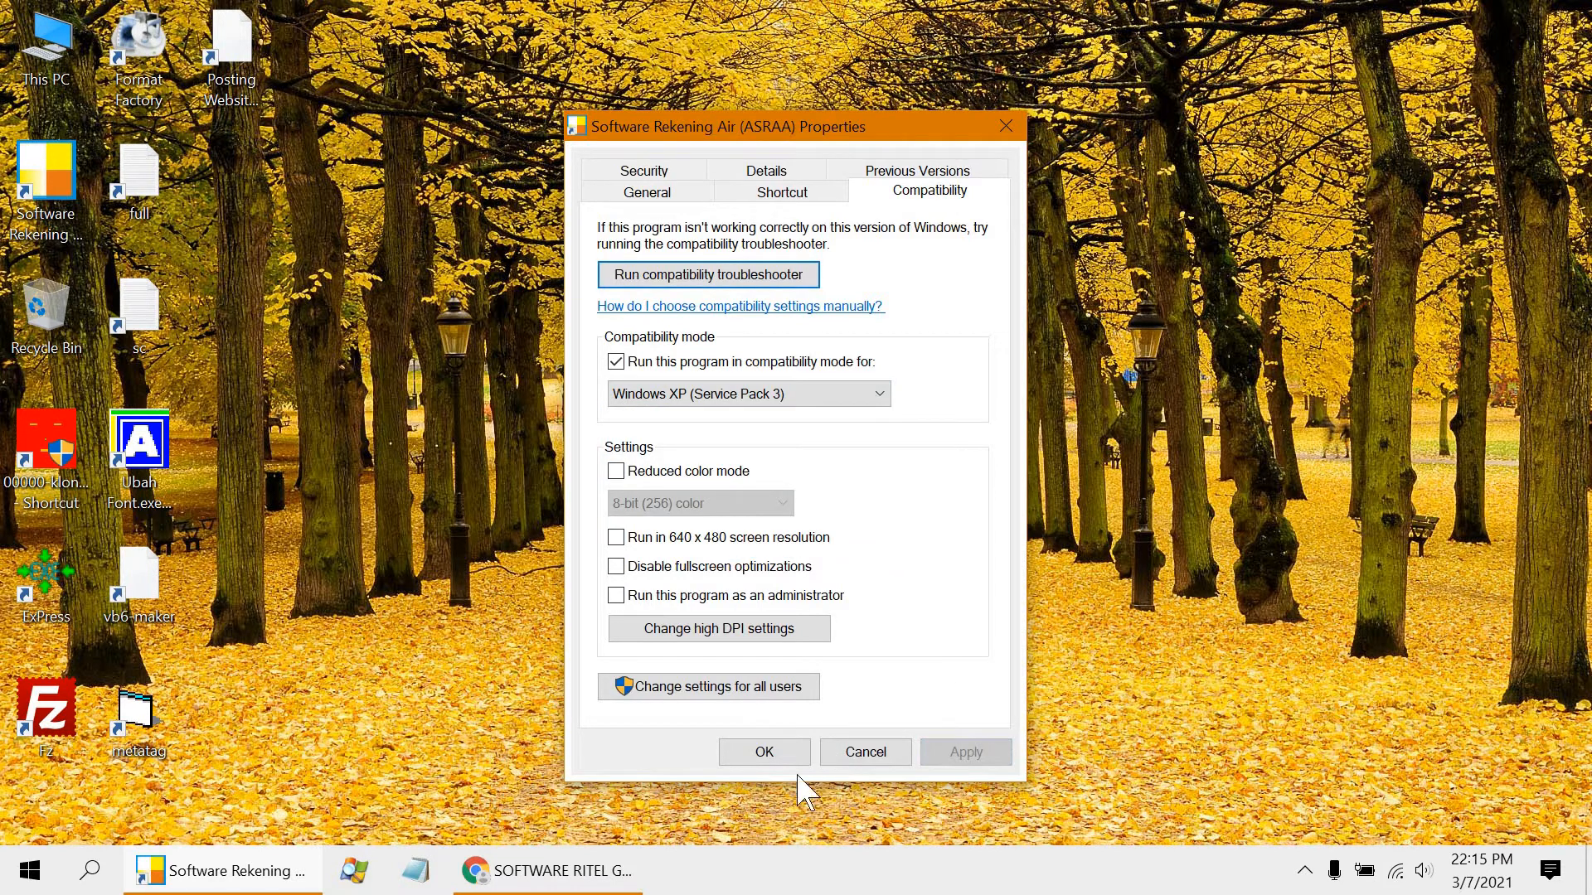
left_click(761, 751)
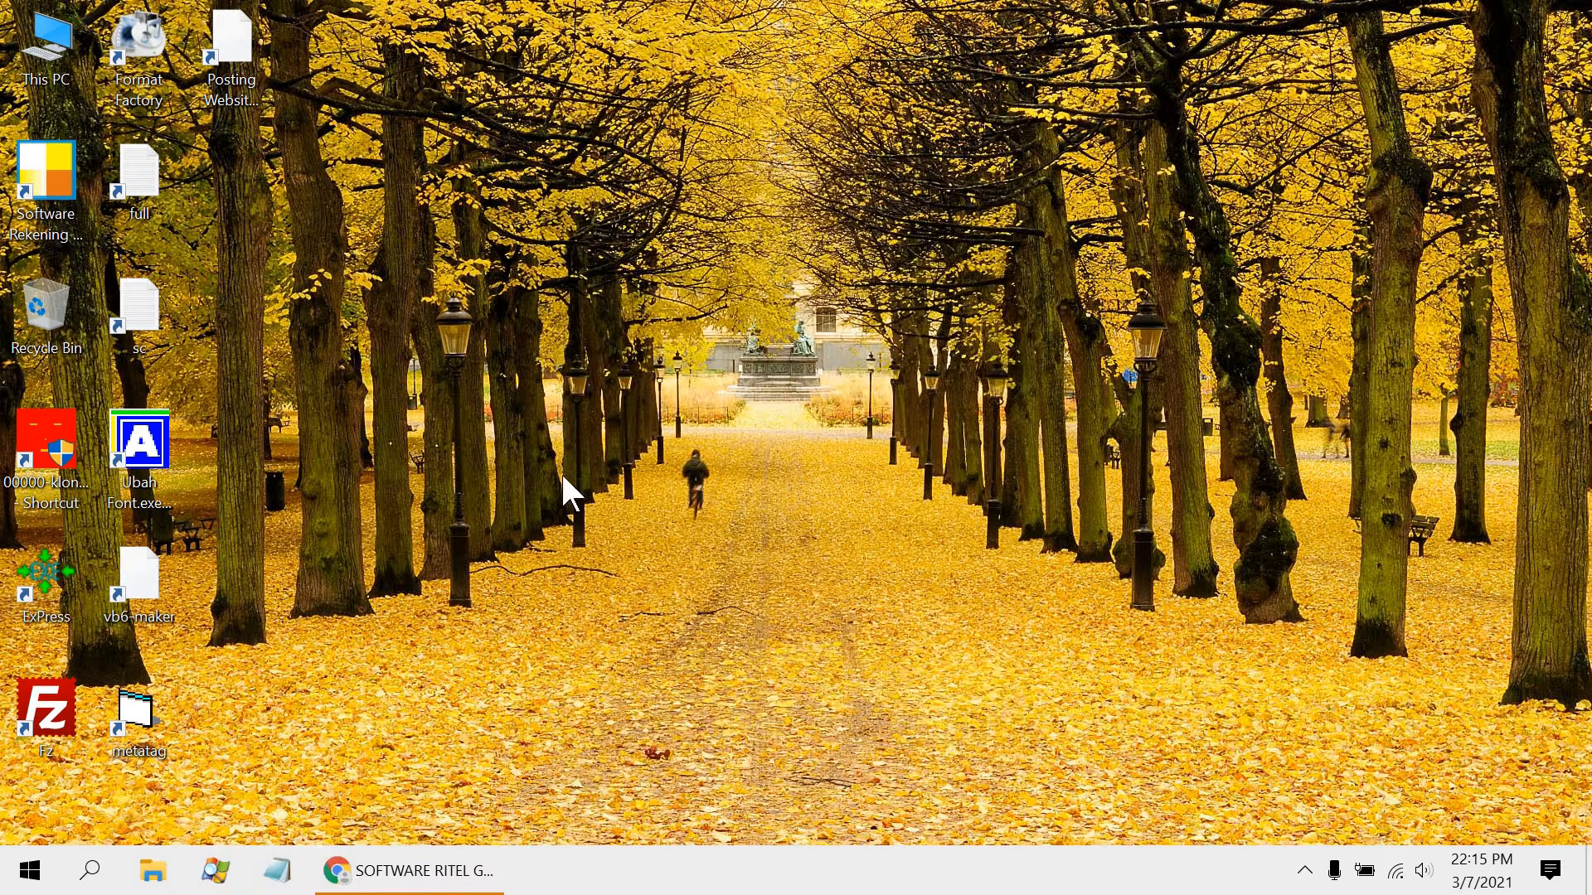
- Start Software Rekening Air, logging in as Master with a blank password, and dismiss the registration form
left_click(73, 164)
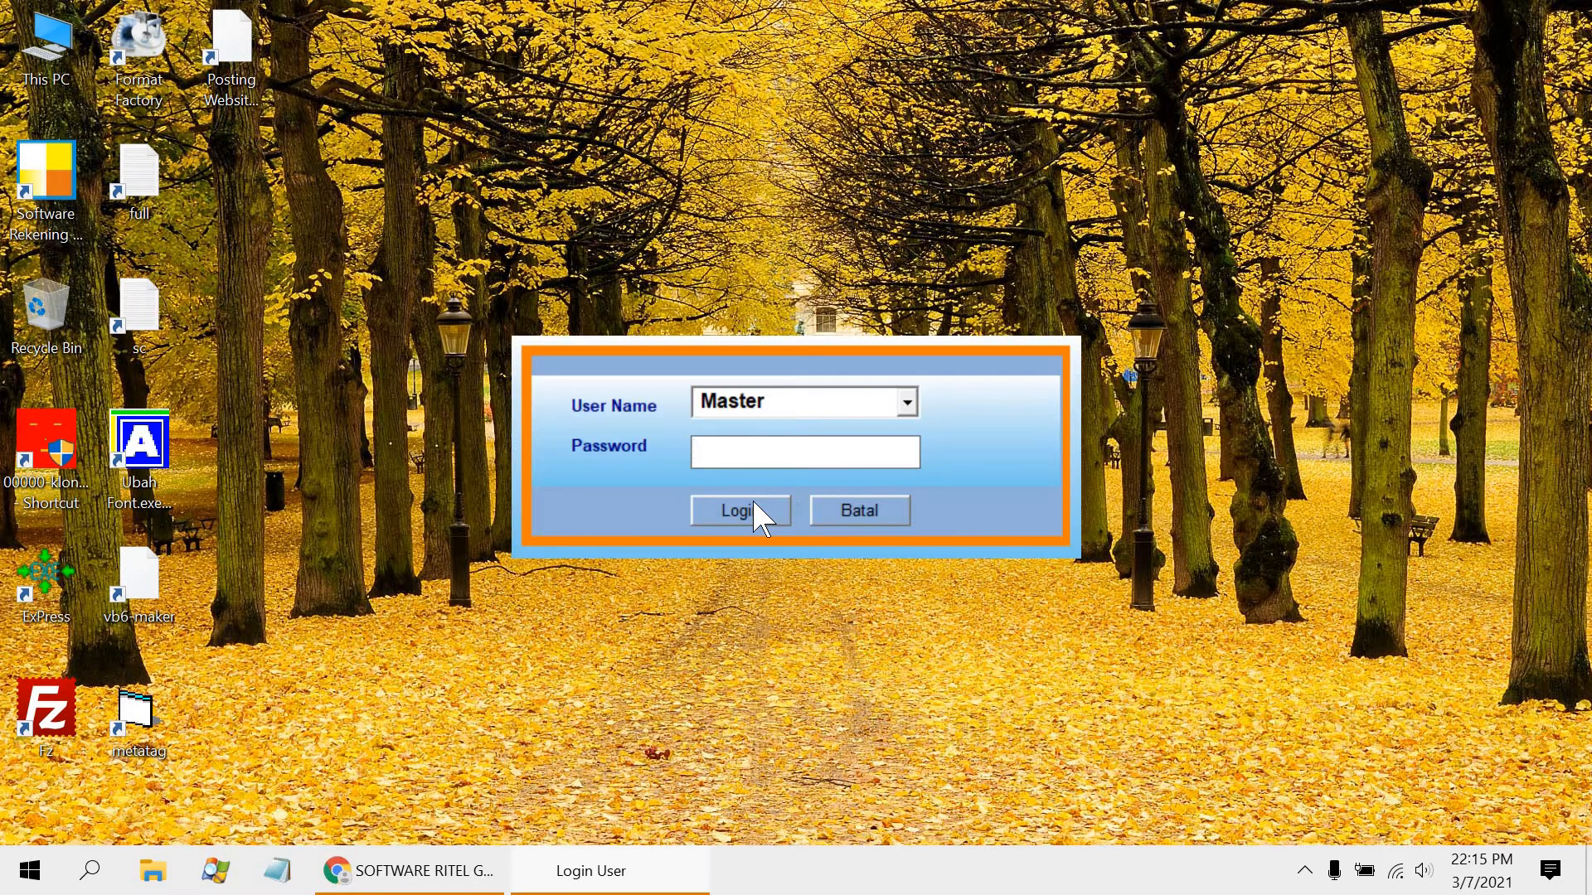
left_click(737, 510)
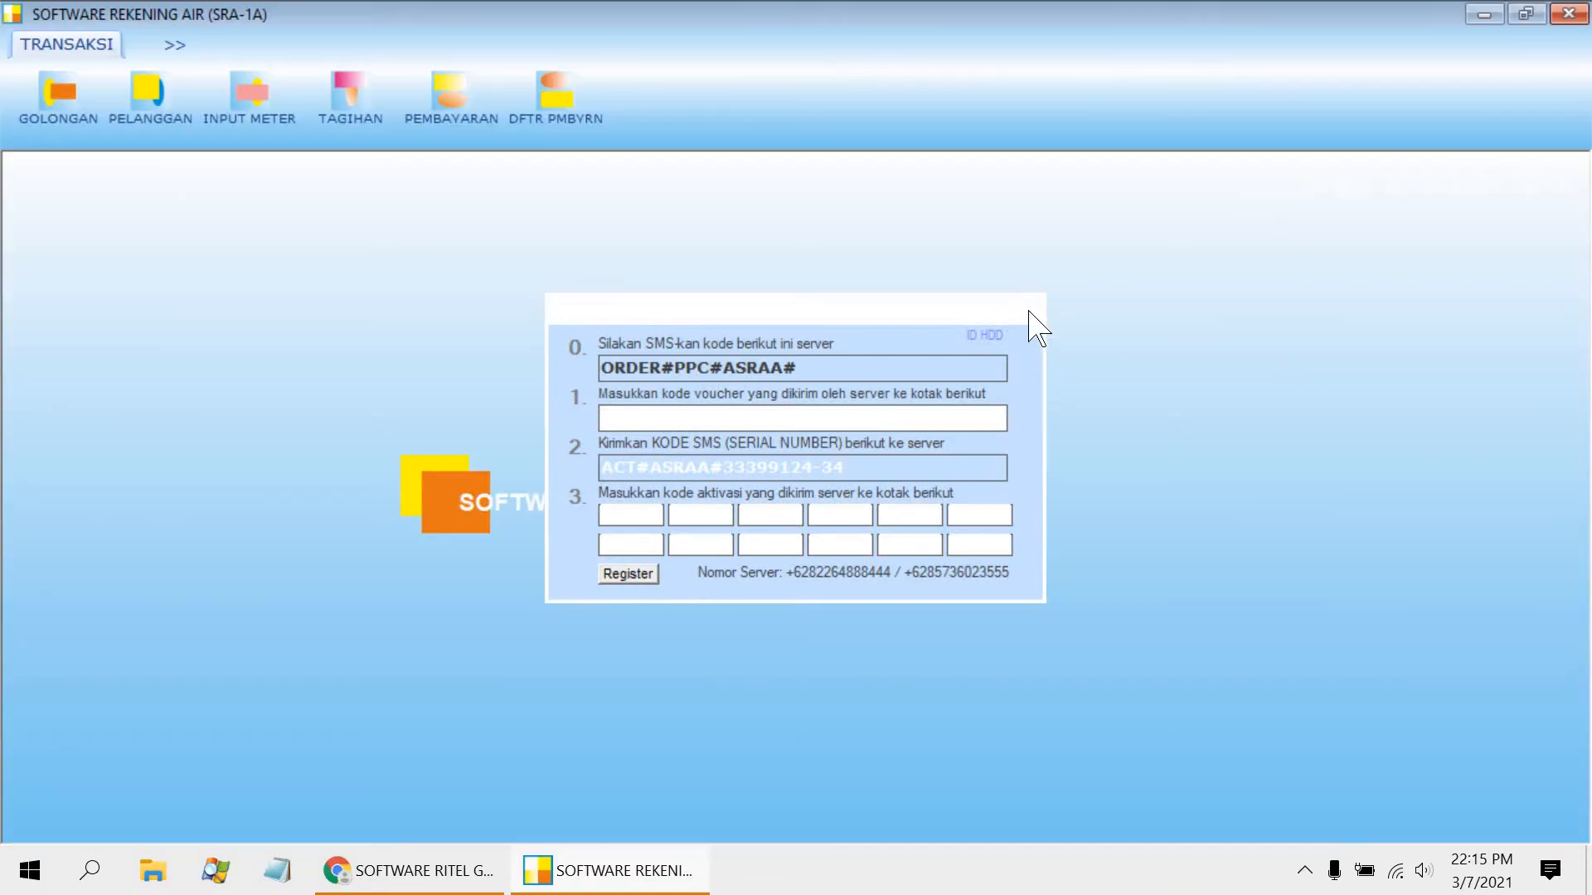
left_click(1054, 286)
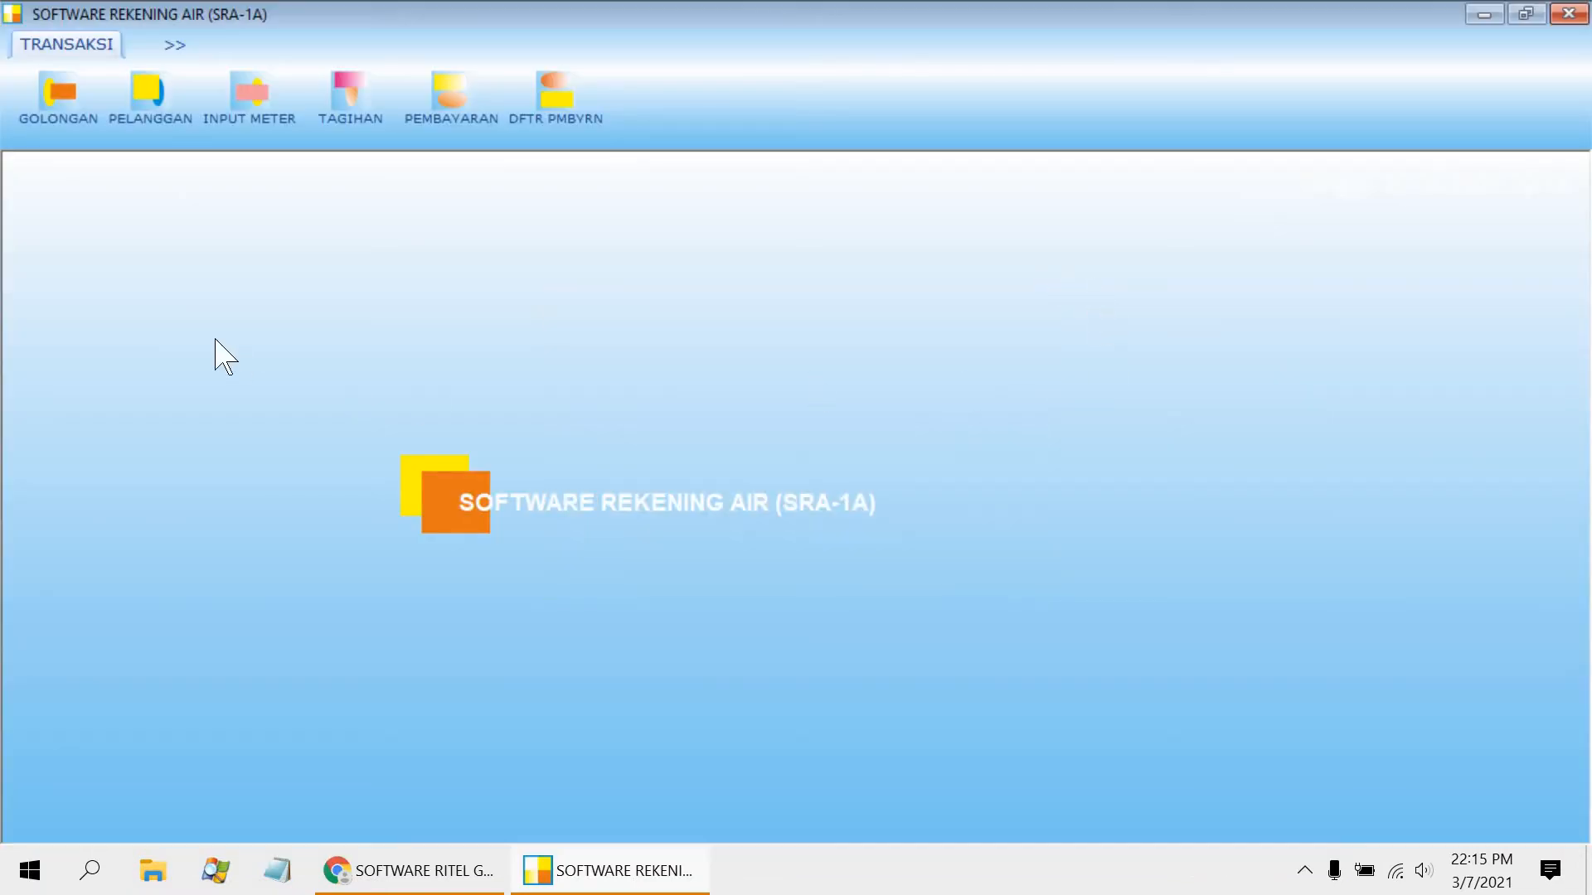
- Open the Pengaturan settings and review the access rights listed for the Master operator
left_click(193, 44)
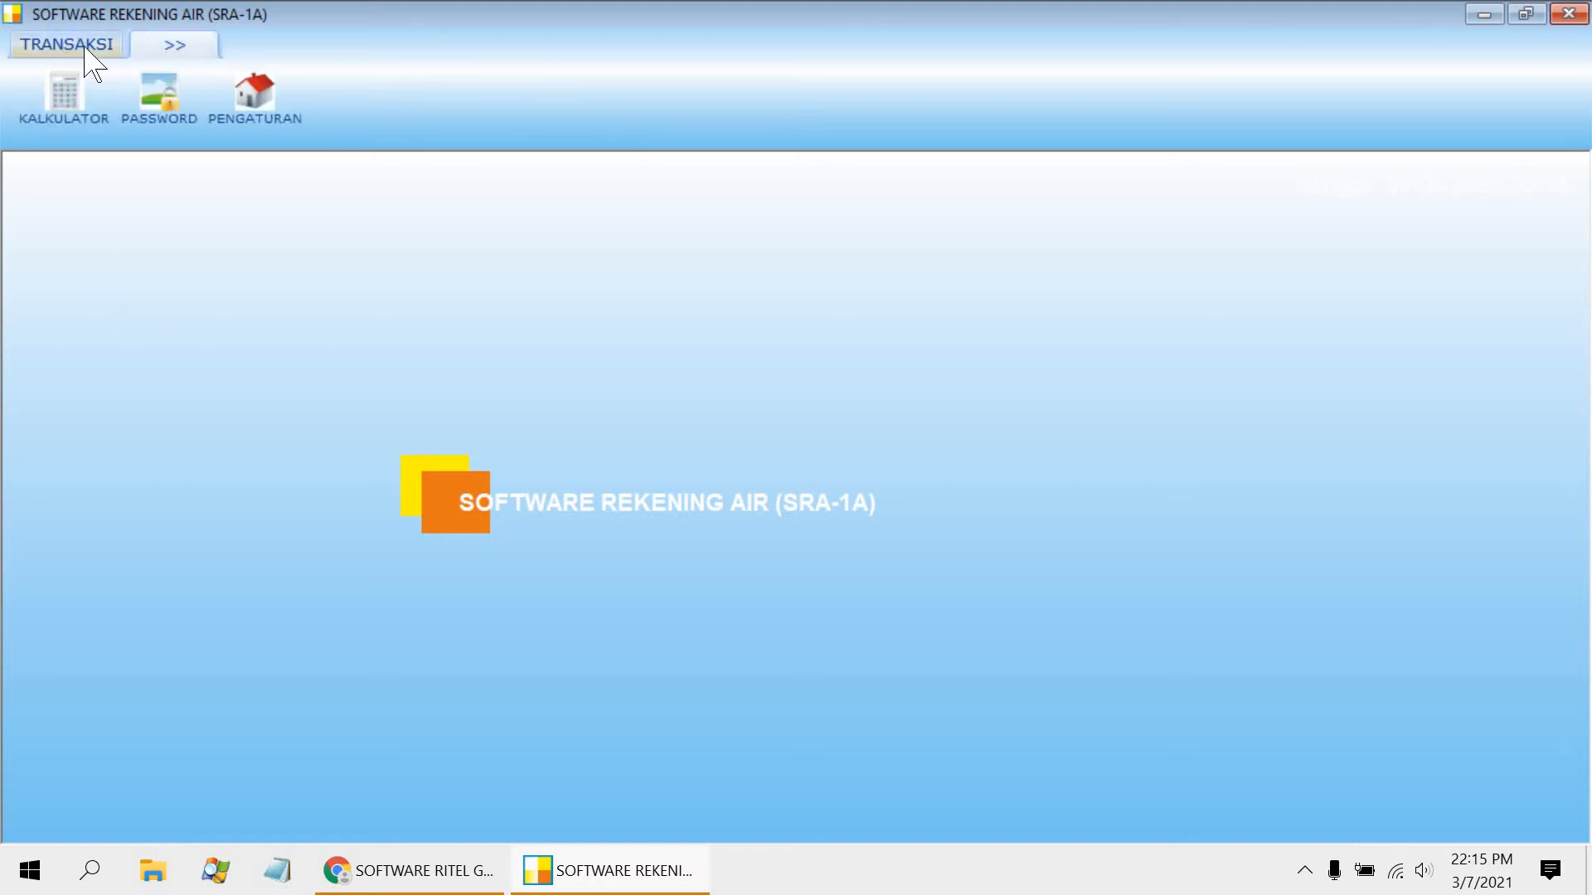
left_click(262, 114)
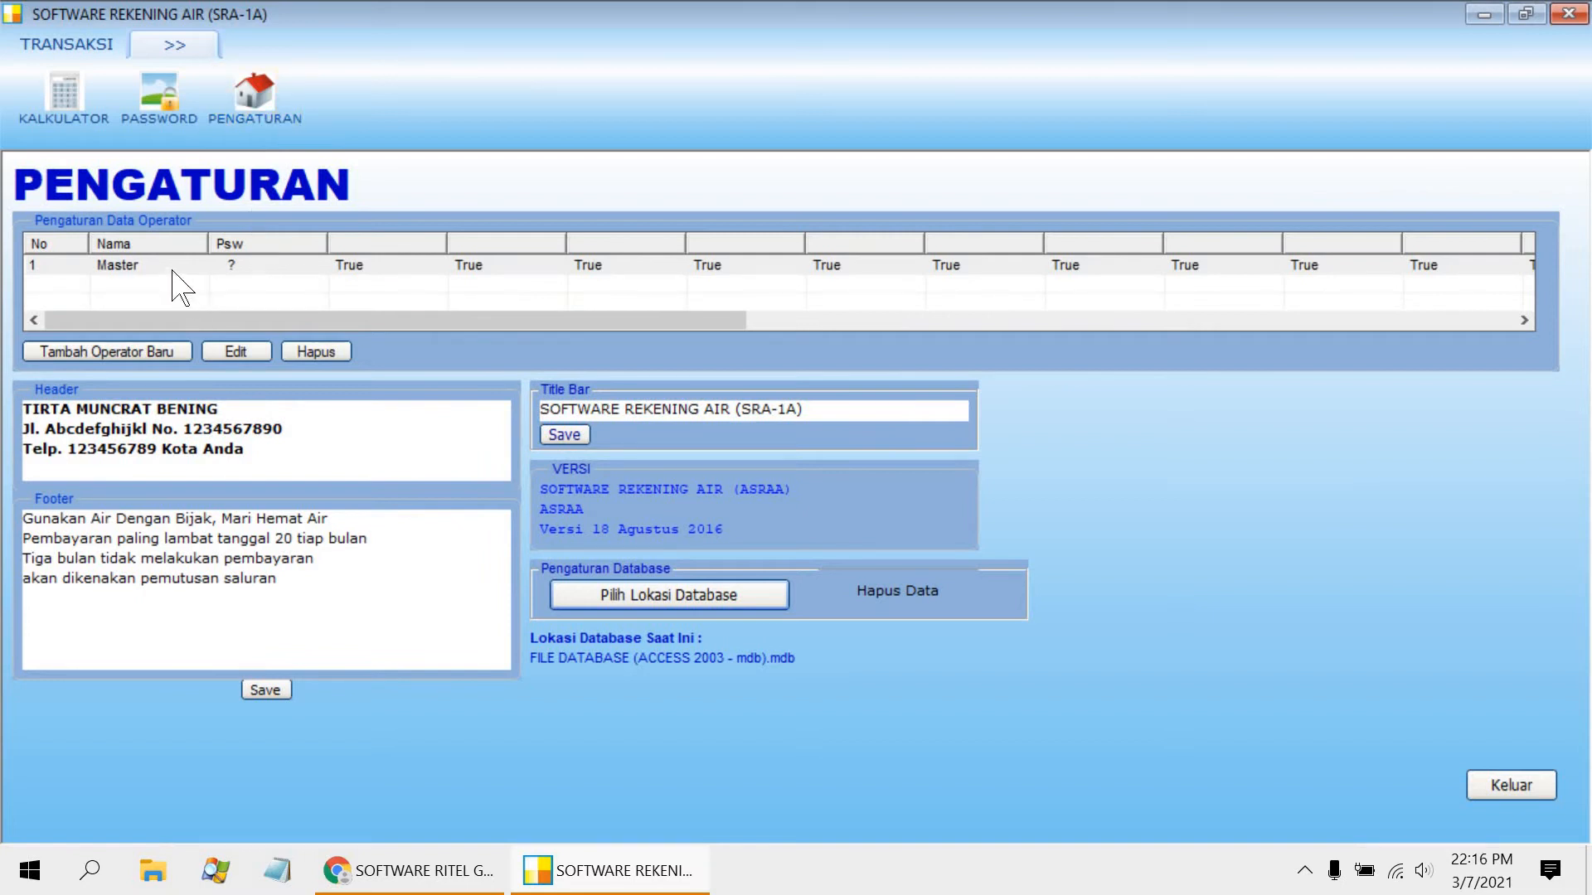
left_click(812, 323)
left_click(199, 319)
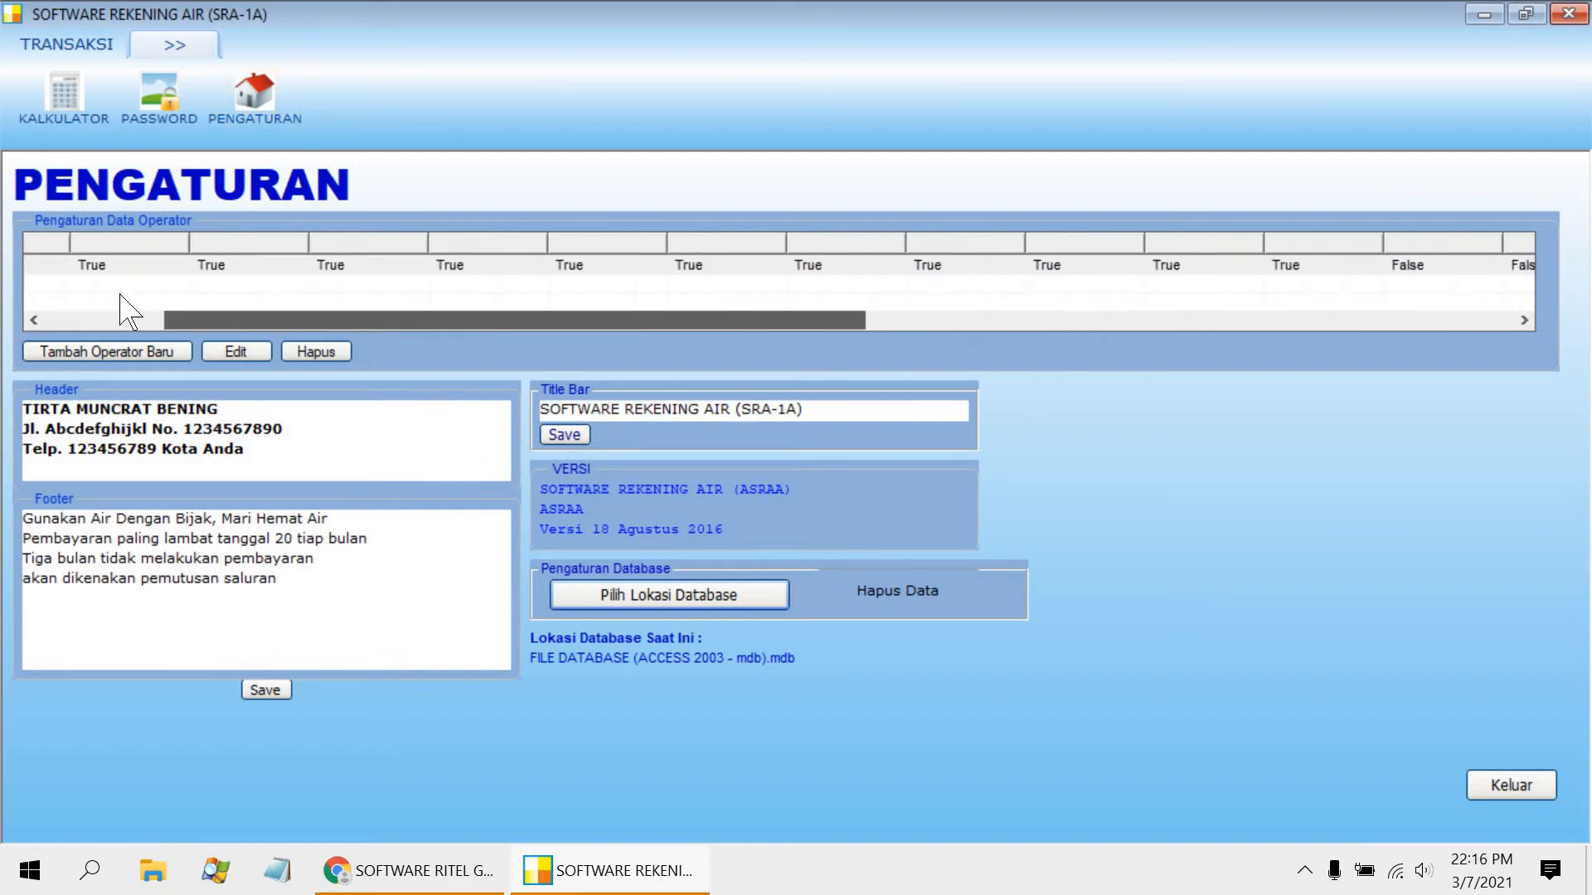
left_click(131, 320)
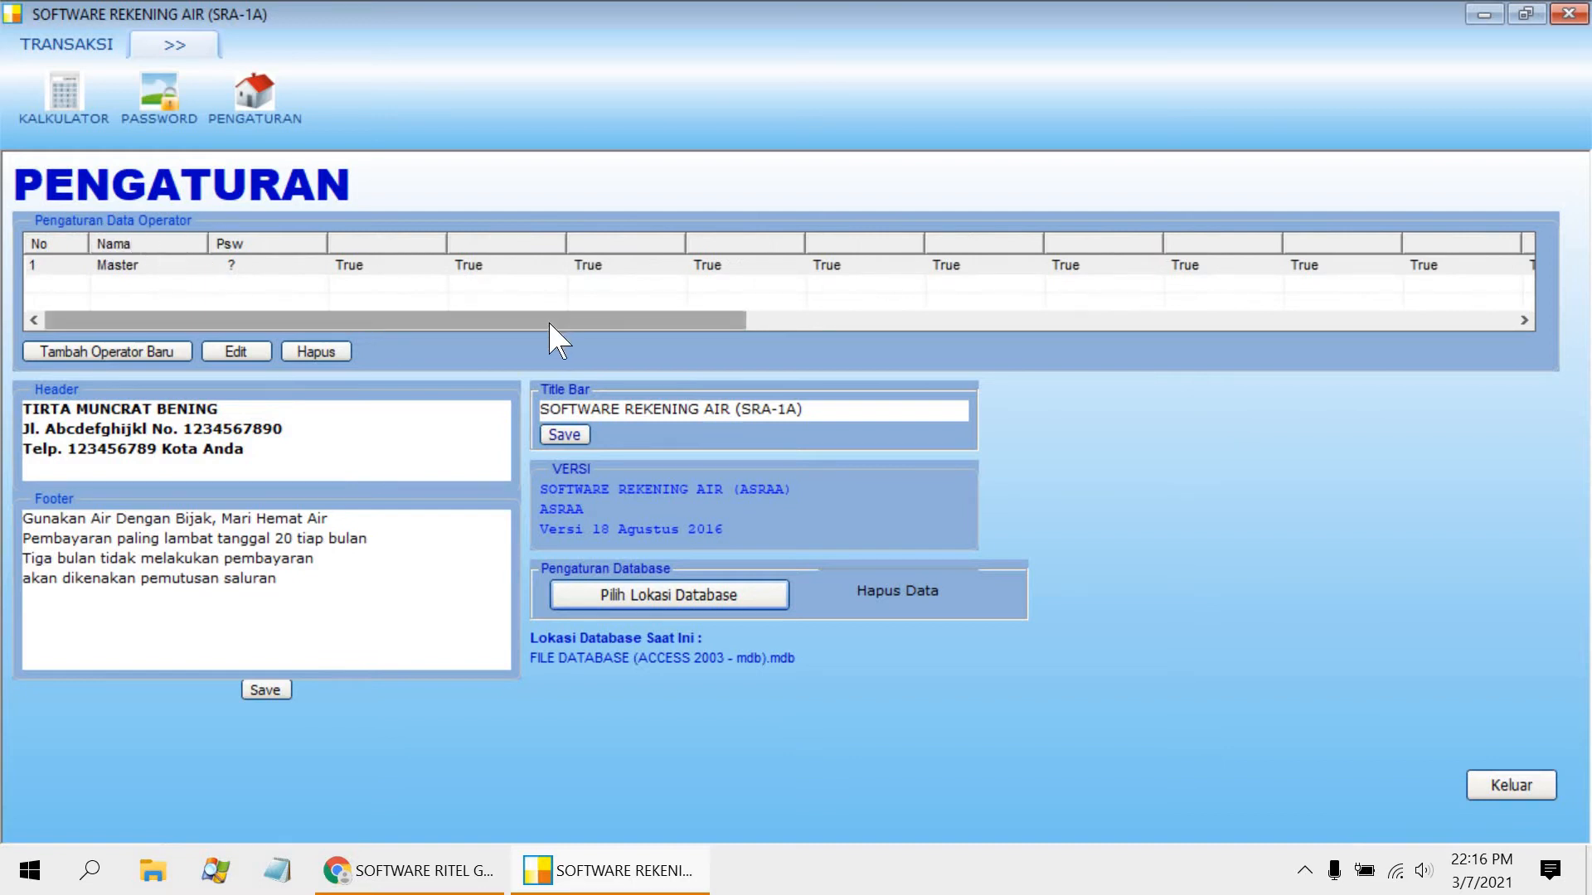
left_click_drag(549, 323, 1331, 325)
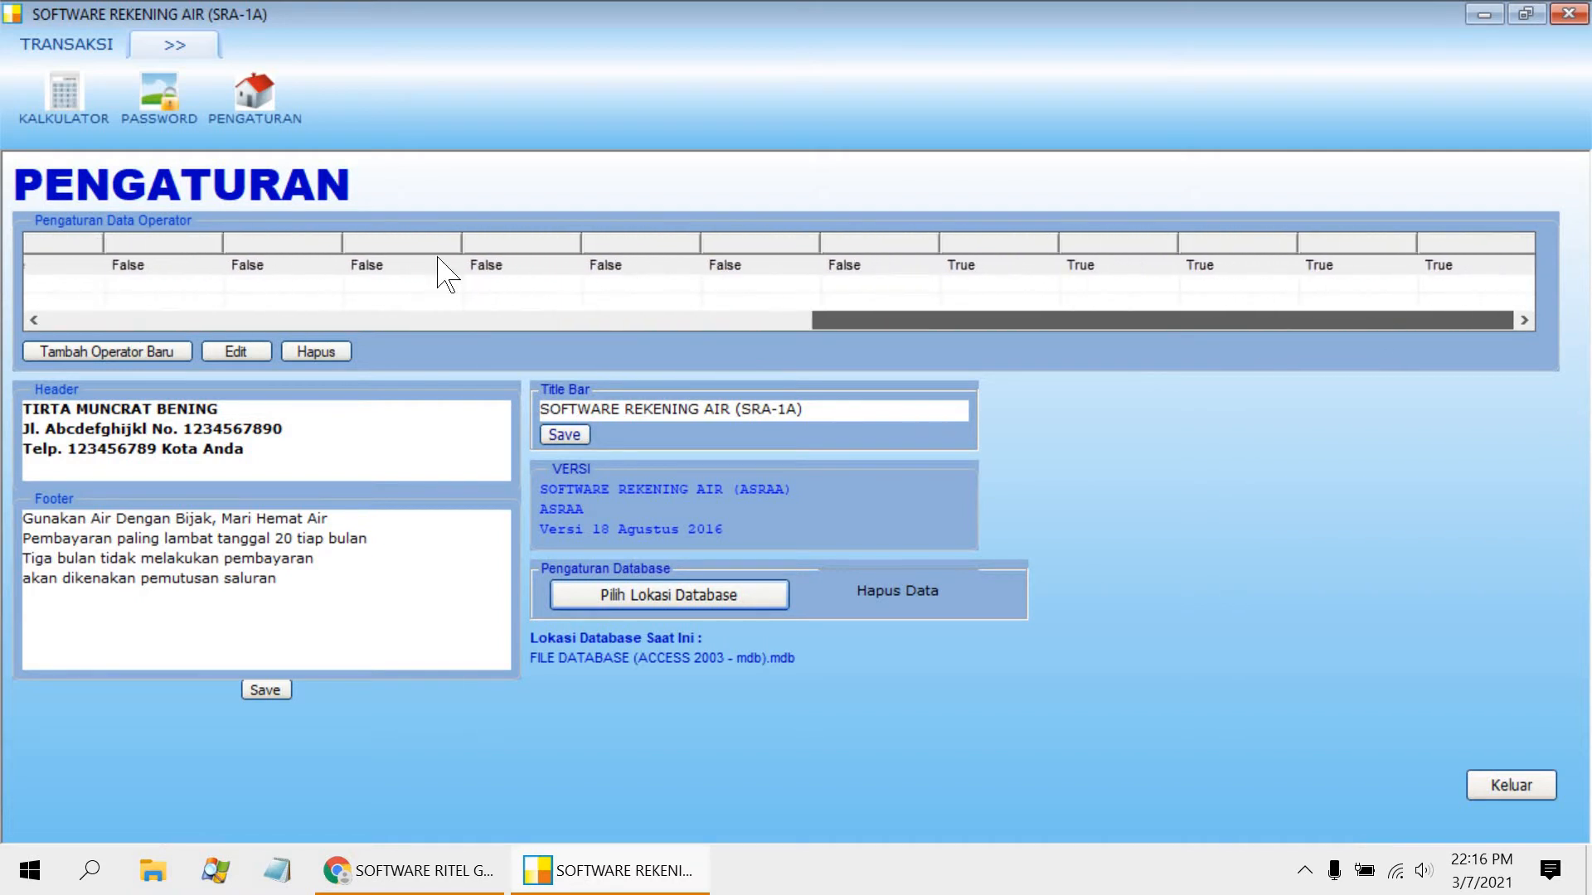
left_click_drag(436, 257, 328, 216)
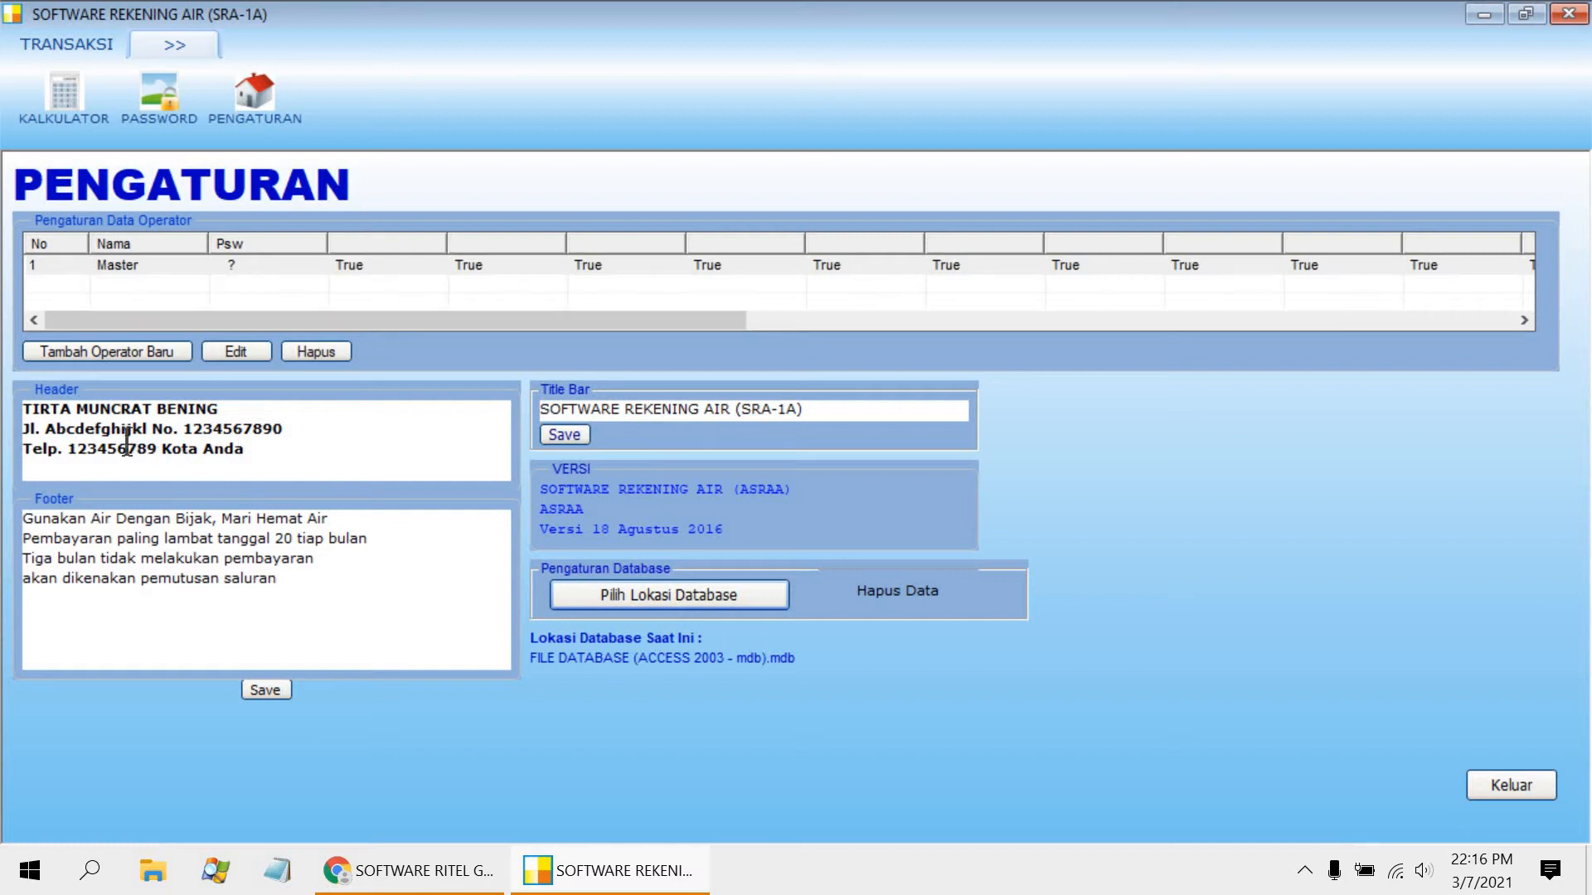
- Start a new operator, enter the operator's name, and grant Jendela Golongan and Jendela Pelanggan access with Tambah, Edit and Hapus
left_click(107, 352)
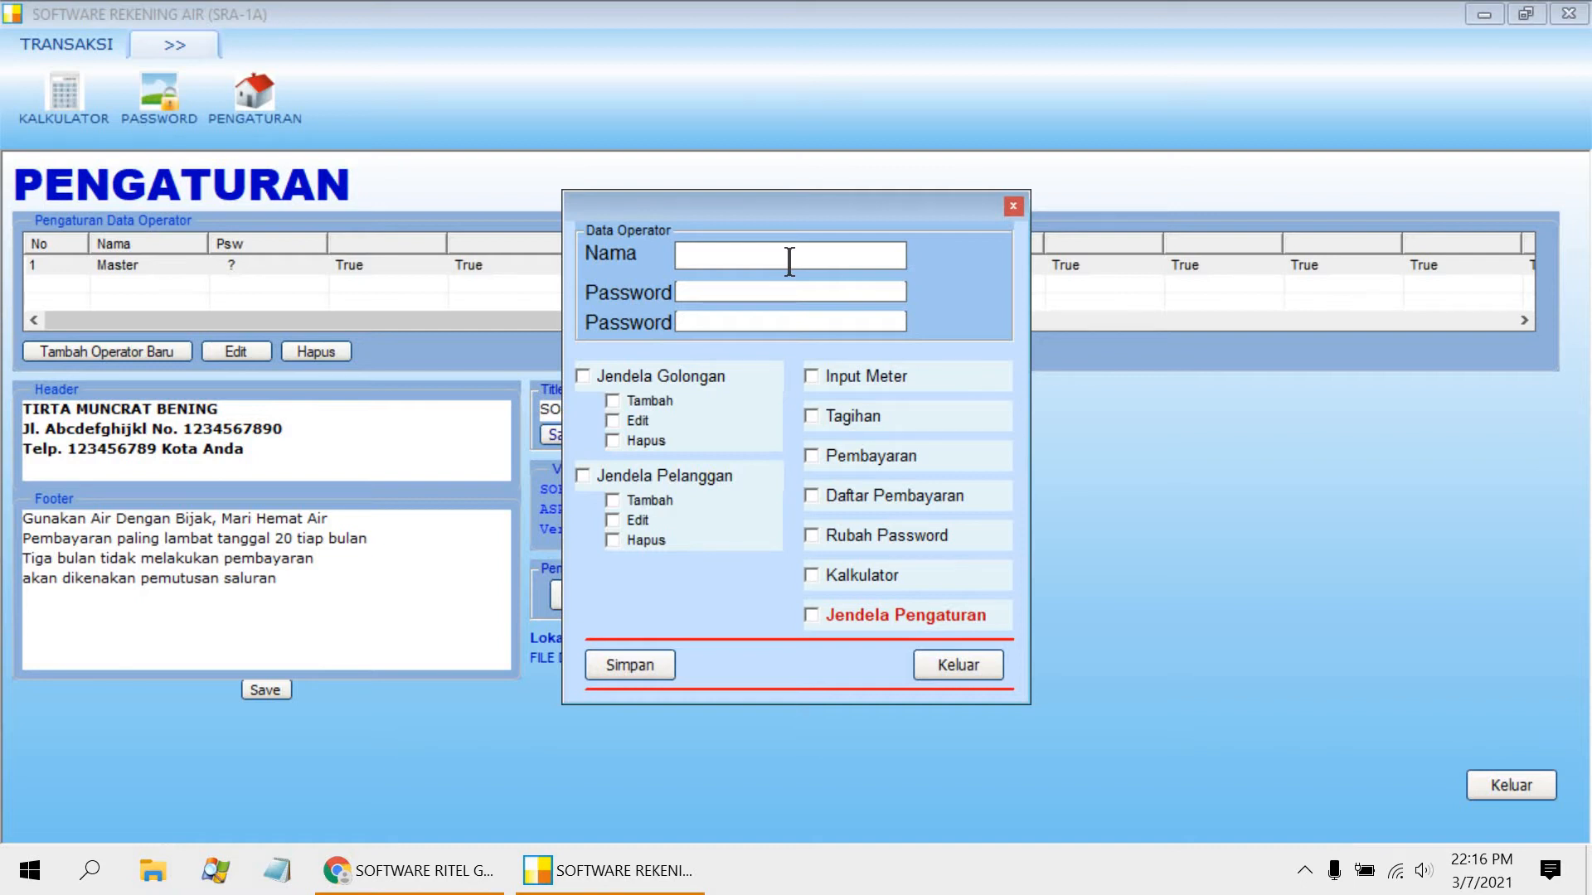
type("Nanda")
left_click(657, 383)
left_click(647, 402)
left_click(638, 421)
left_click(644, 440)
left_click(655, 476)
left_click(647, 501)
left_click(636, 520)
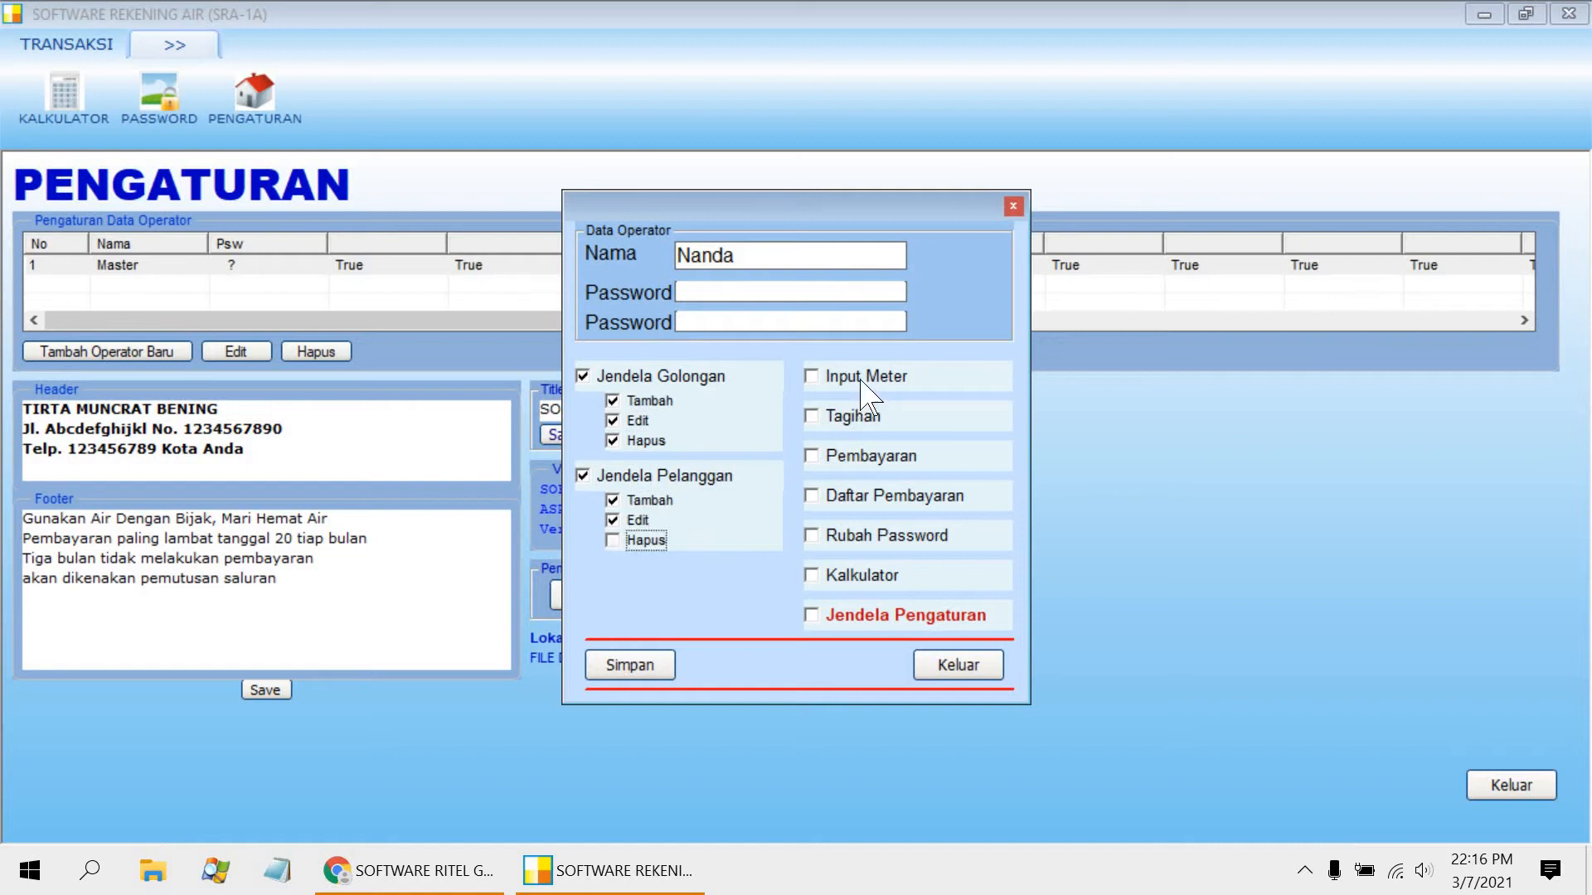
left_click(638, 540)
- Grant the new operator Input Meter, Tagihan, Pembayaran, Daftar Pembayaran, Rubah Password, Kalkulator and Jendela Pengaturan access, and save the operator
left_click(860, 377)
left_click(854, 416)
left_click(837, 497)
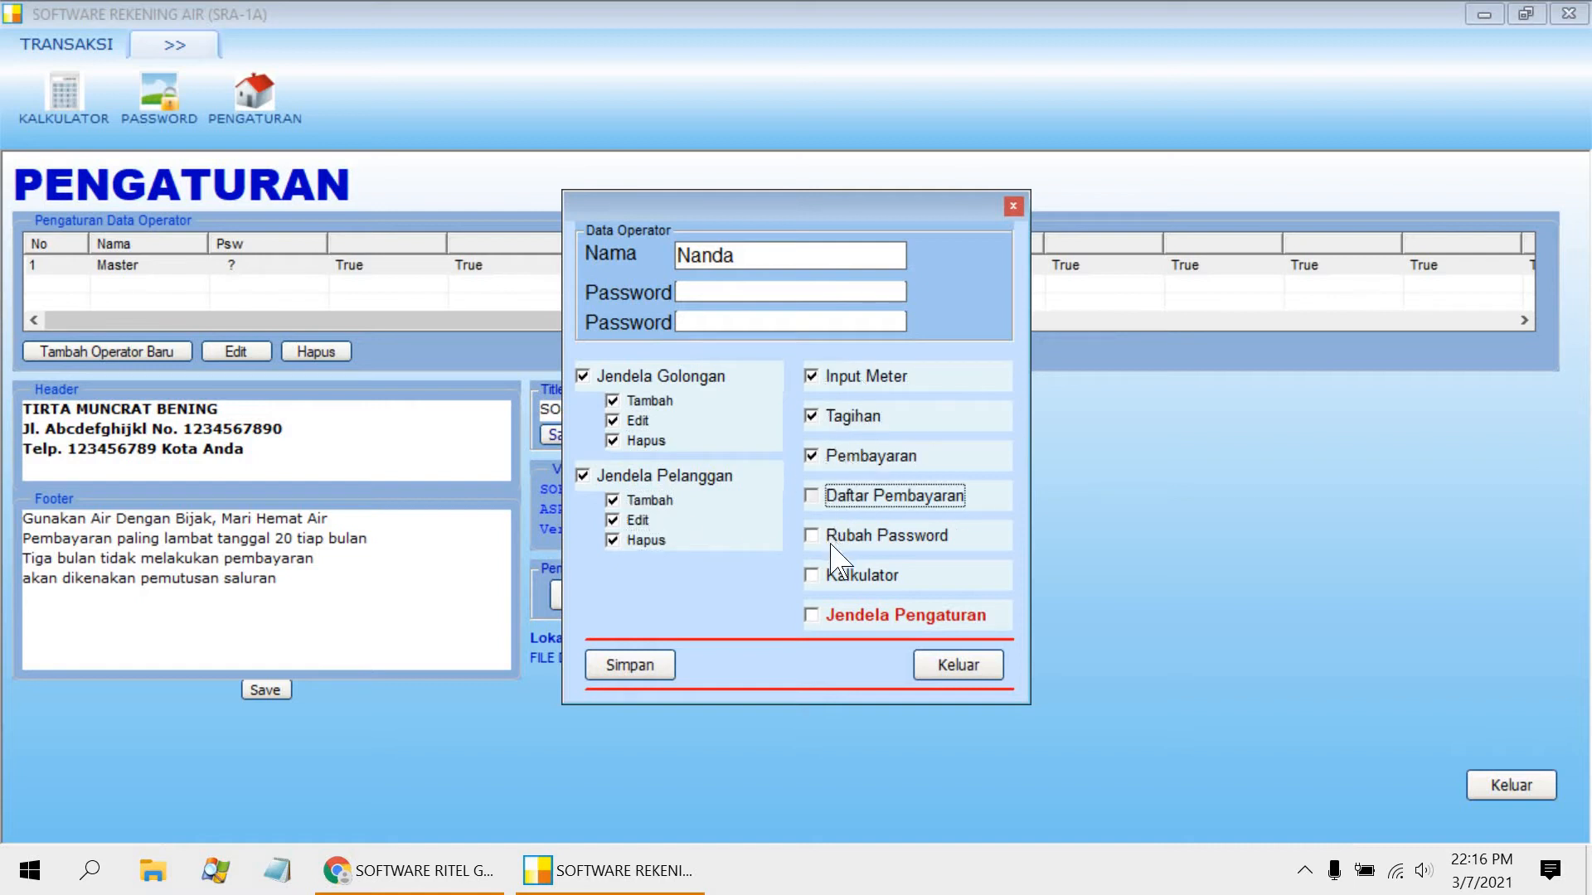
left_click(839, 536)
left_click(841, 576)
left_click(854, 616)
left_click(640, 663)
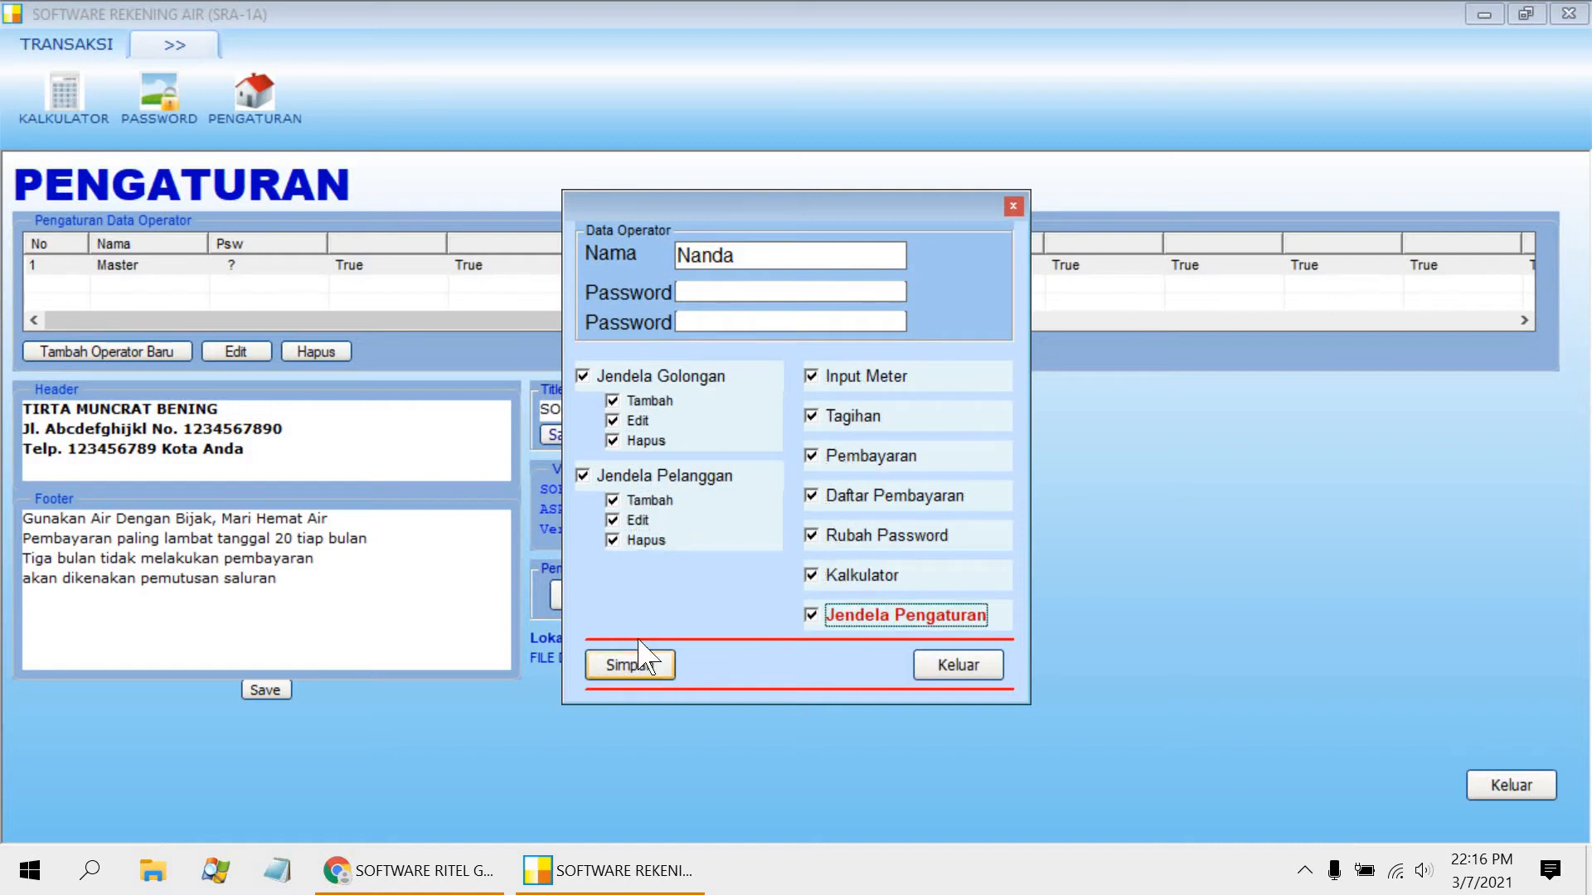
left_click(915, 516)
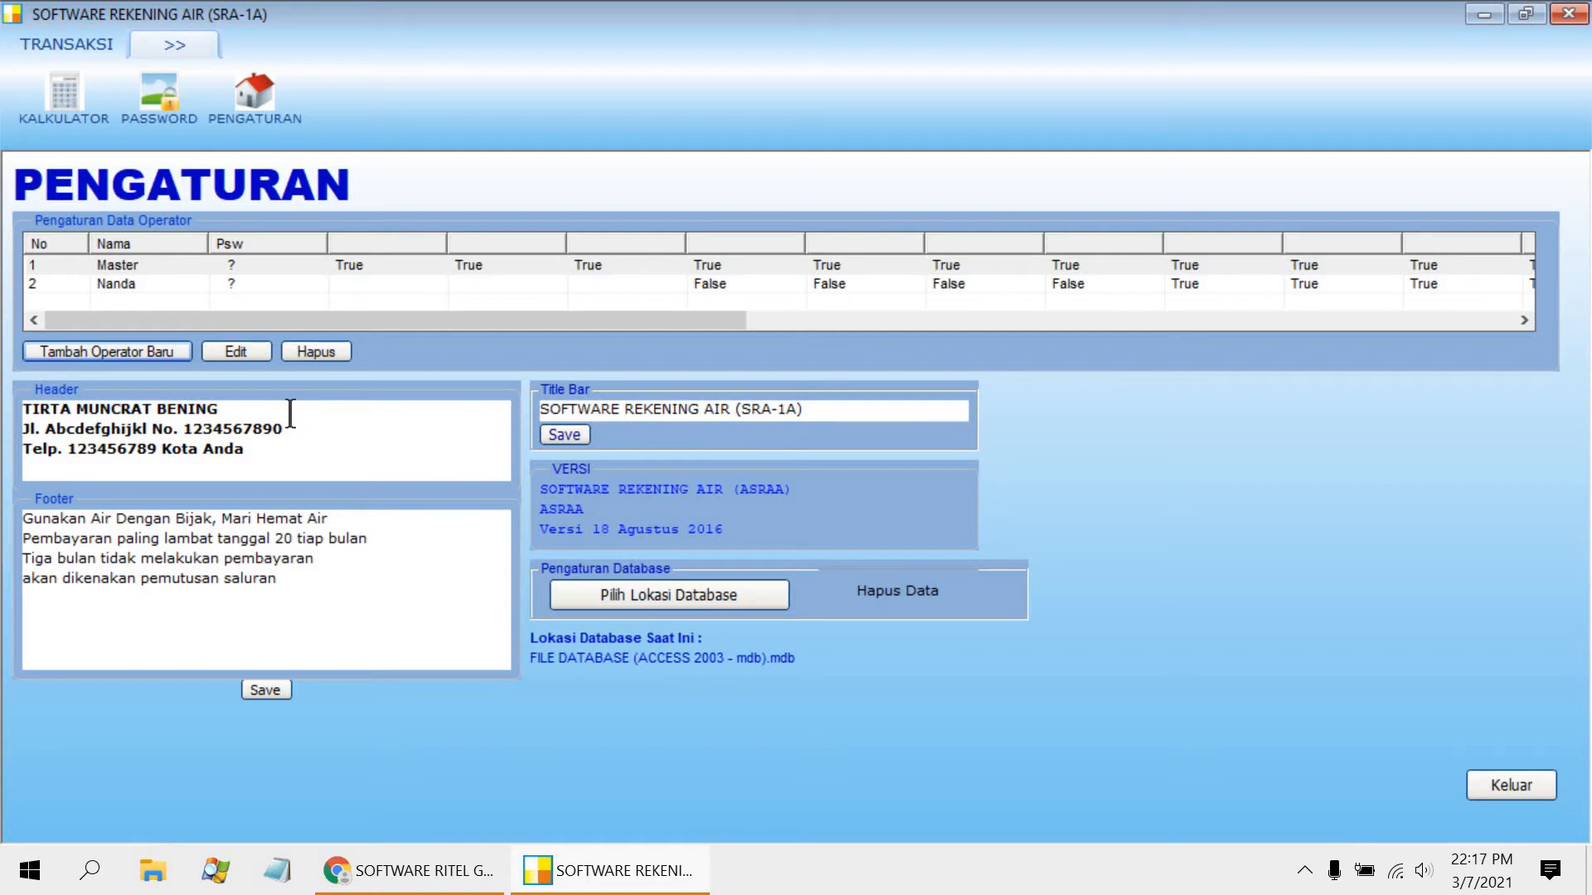
- Replace the Header's first line with PAM DESA XYZ and its second line with the organization's hamlet, village and district address
left_click_drag(290, 413, 4, 415)
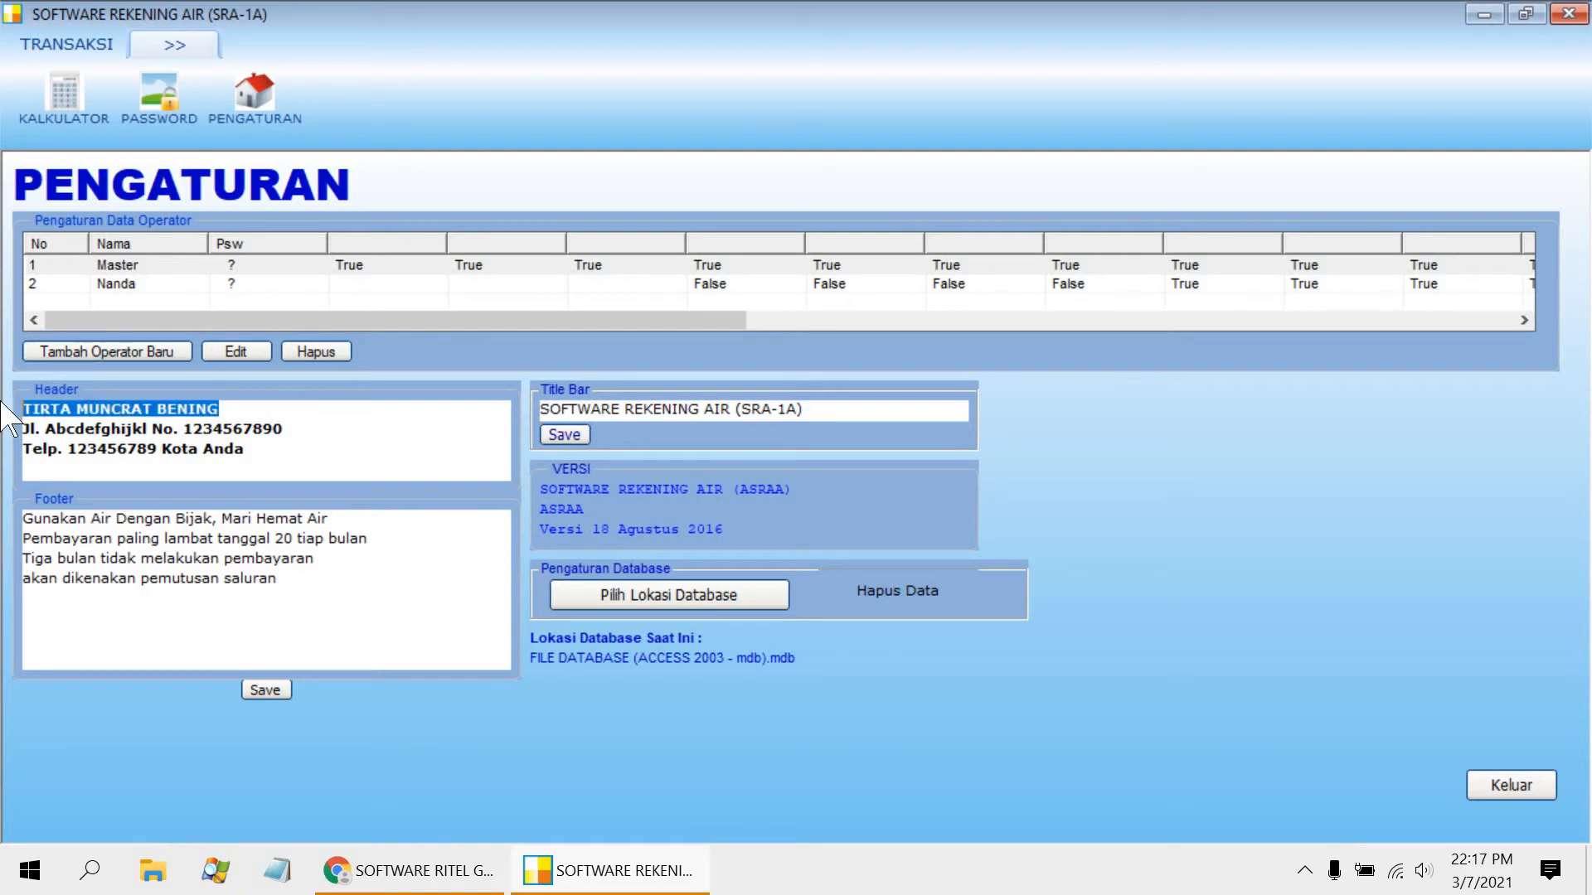
type("PAM DESA XYZ")
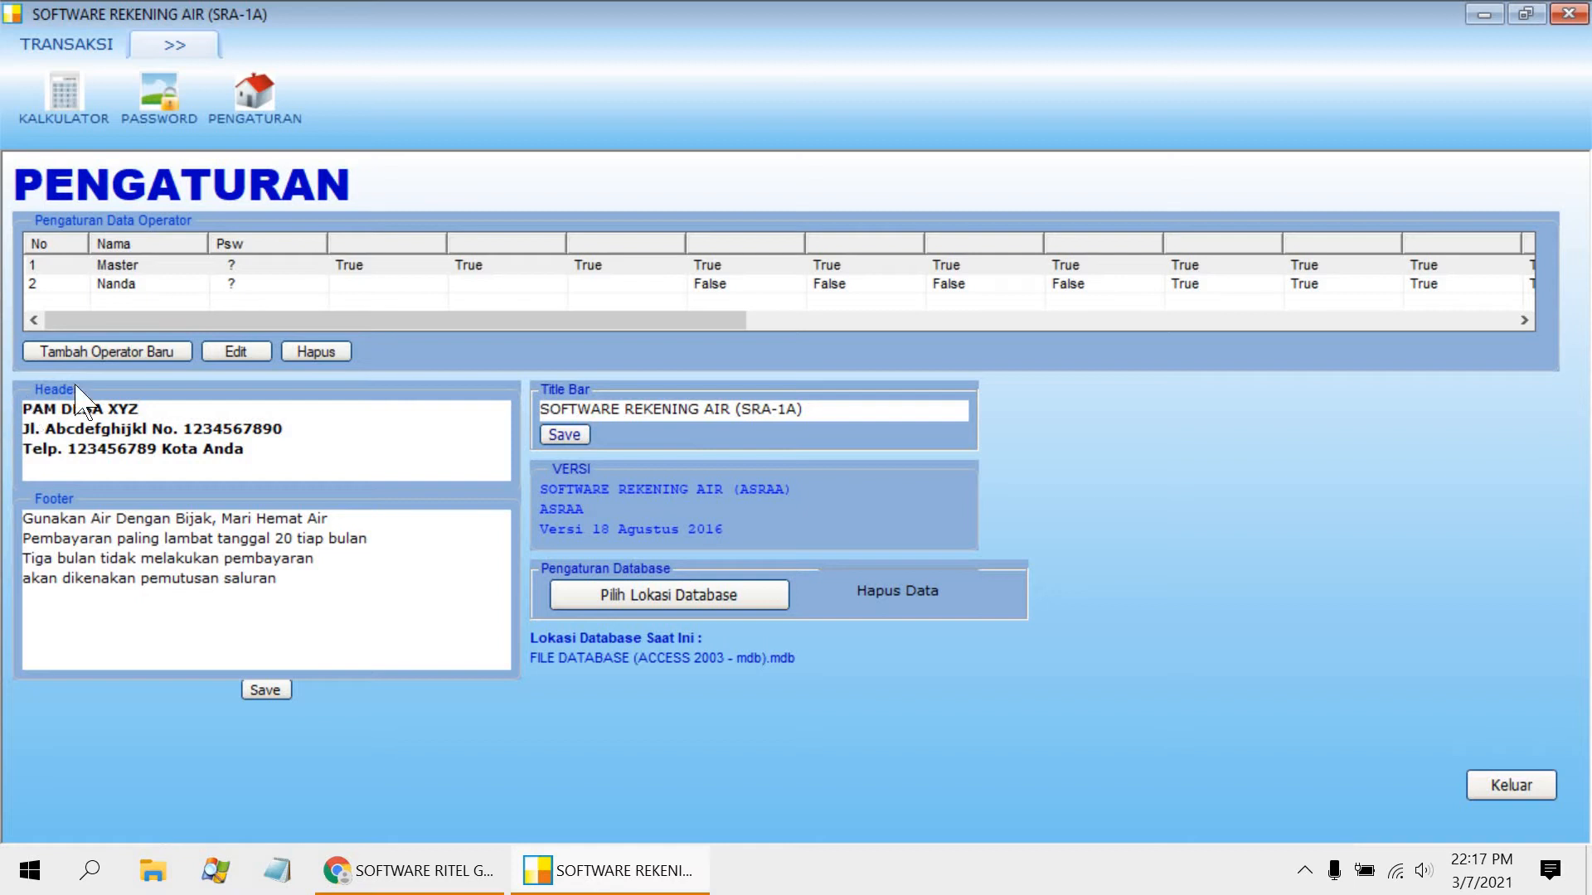
left_click_drag(319, 426, 3, 432)
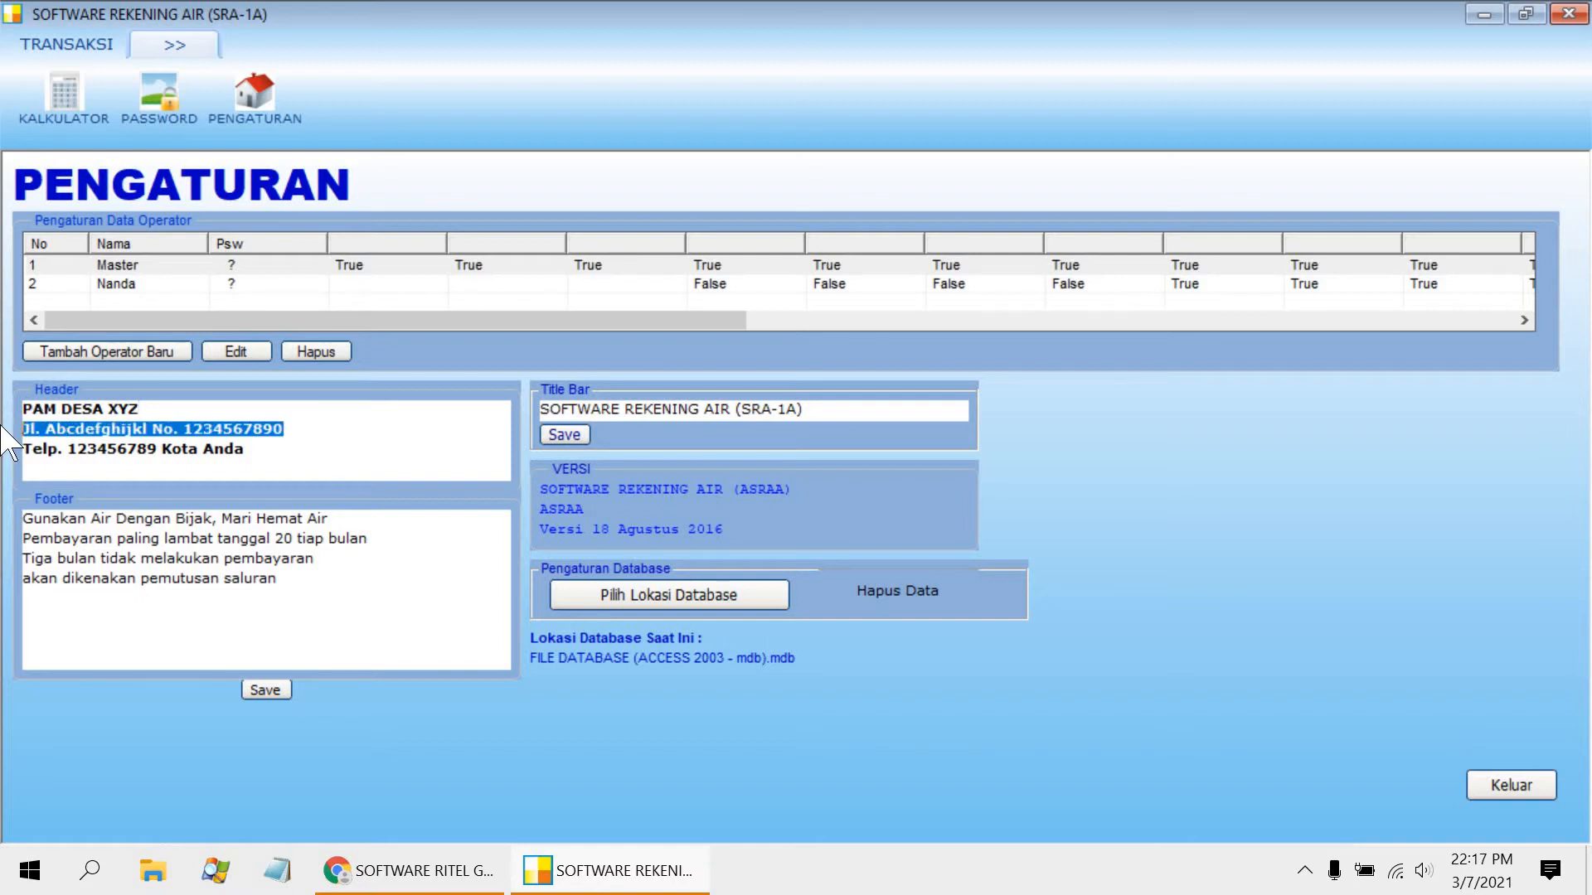
type("Dsn Sdfg")
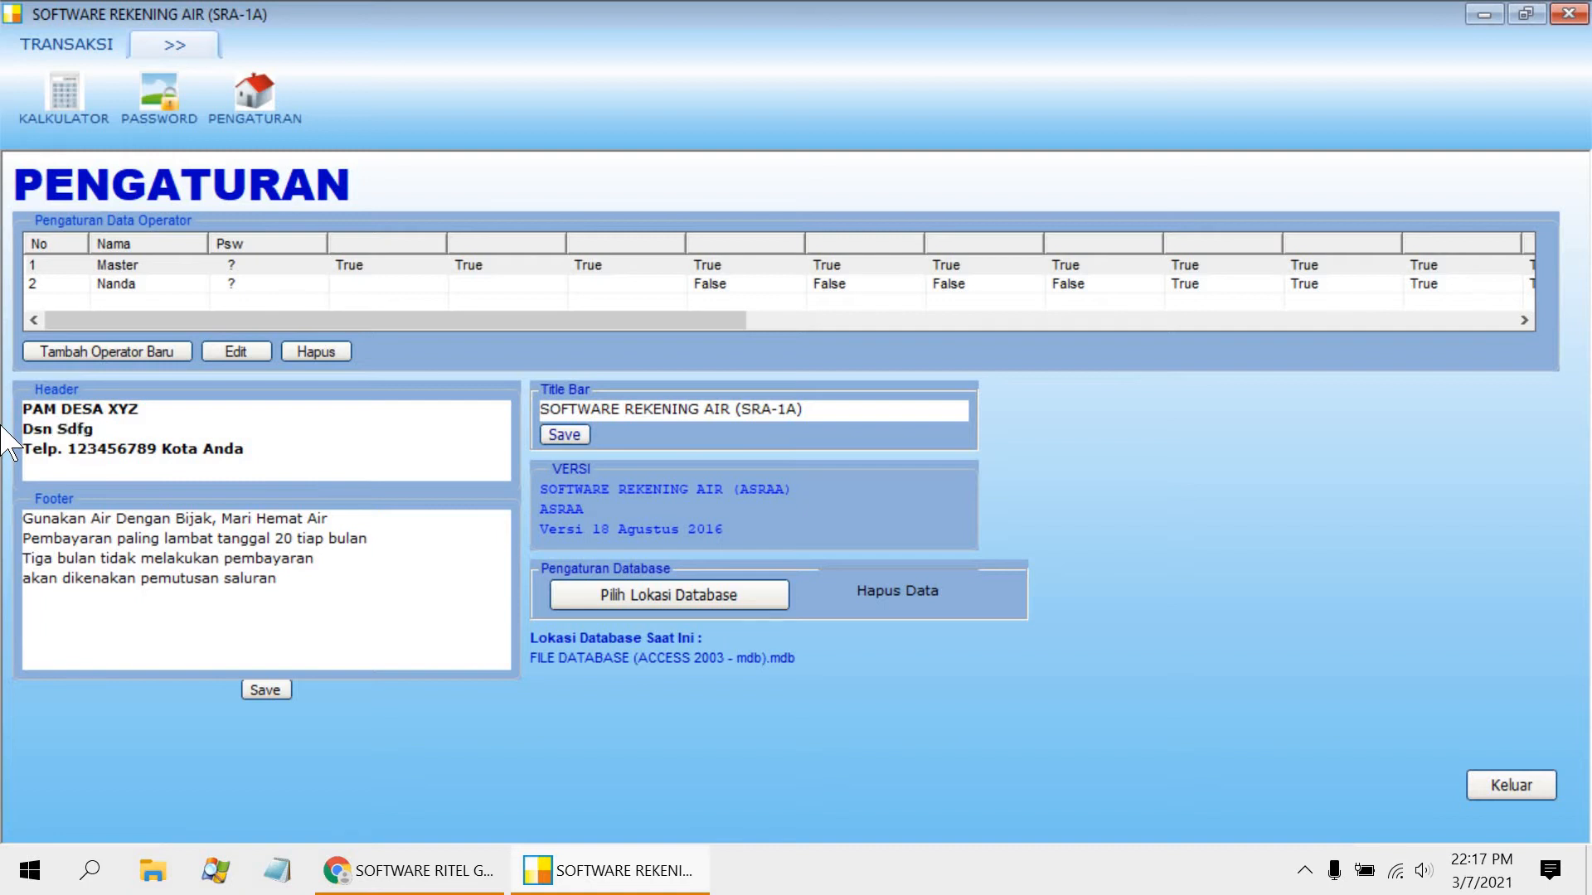
type("ds. hjkl")
key("Left")
key("Left")
key("Left")
key("Left")
key("Left")
key("Right")
key("BackSpace")
type("H")
key("End")
type("kec ")
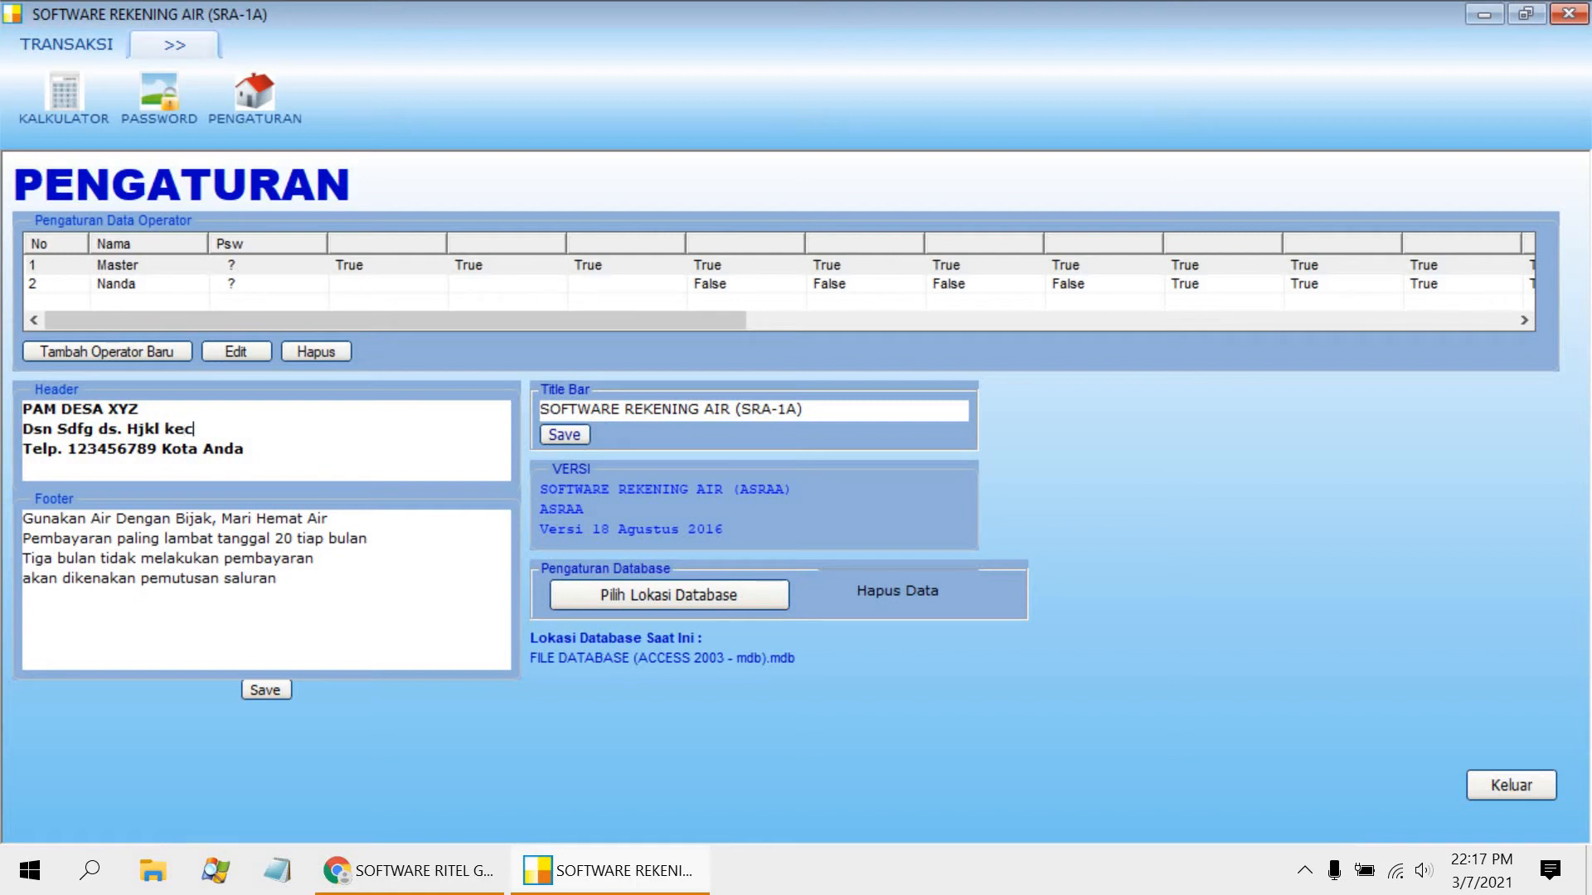
type("Zxcv")
- Save the printed header text and close the Pengaturan settings
left_click(269, 689)
left_click(982, 517)
left_click(1502, 783)
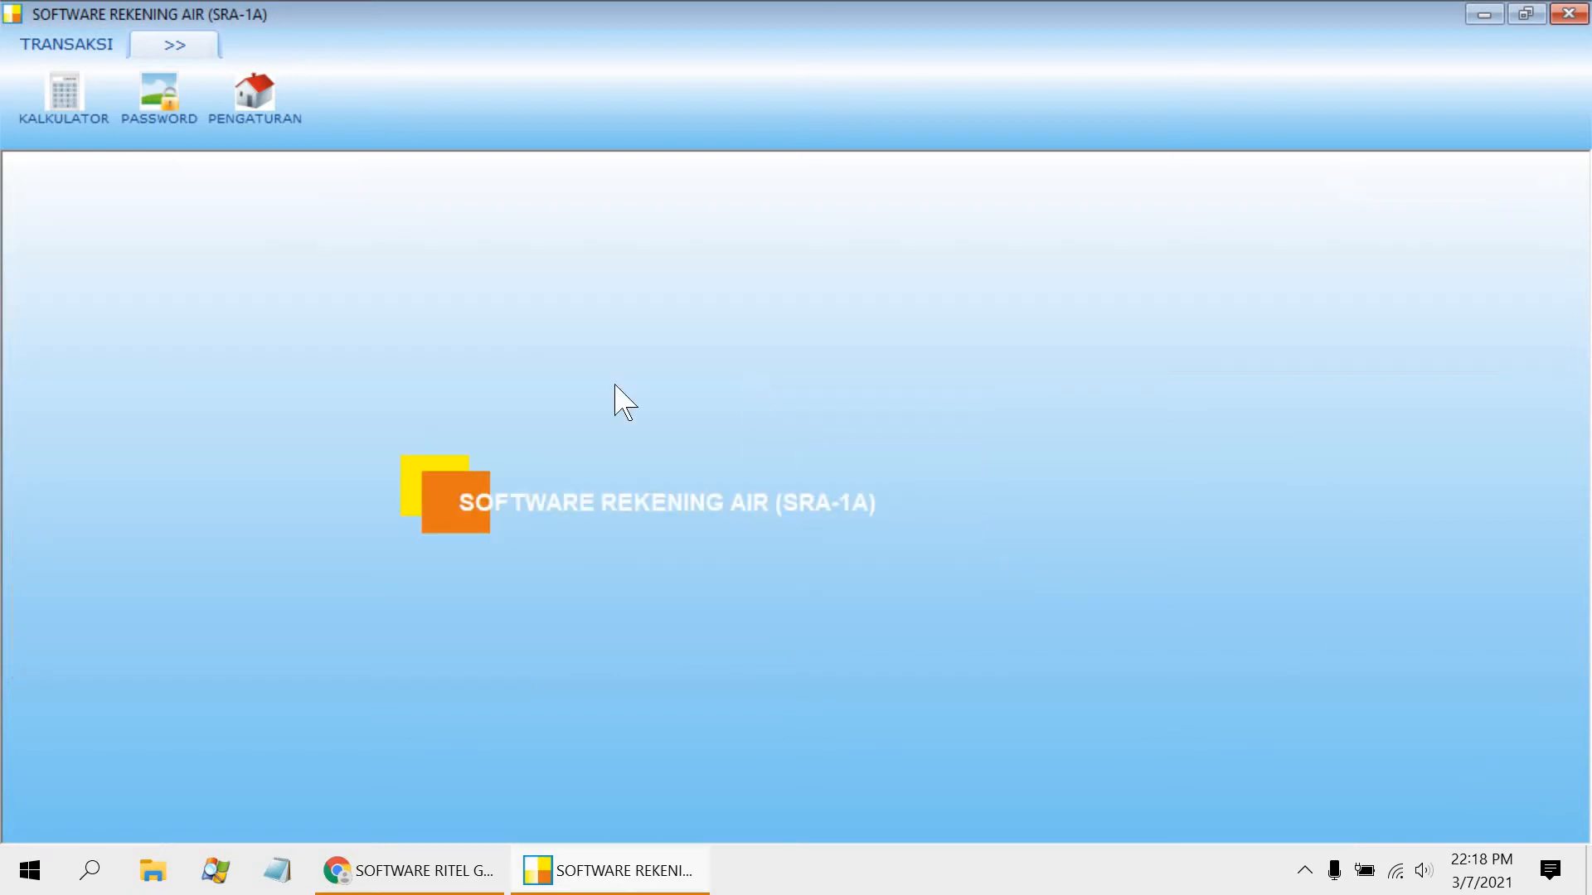
- Open the Golongan Tarif list, examine the level prices and fees of the Bisnis group, and close it without changes
left_click(87, 51)
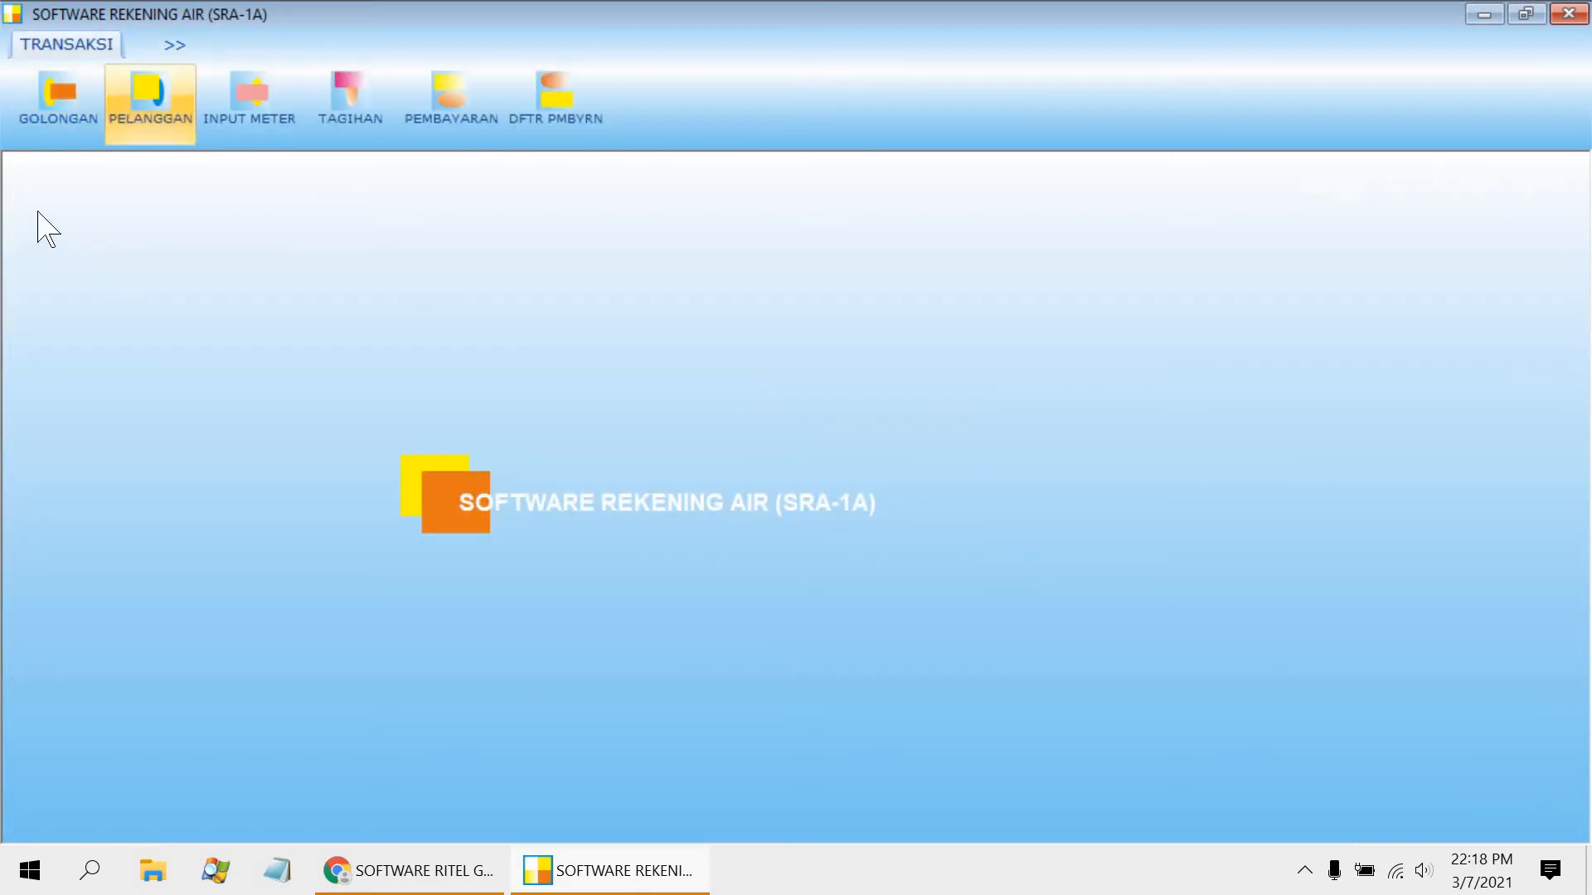
left_click(64, 115)
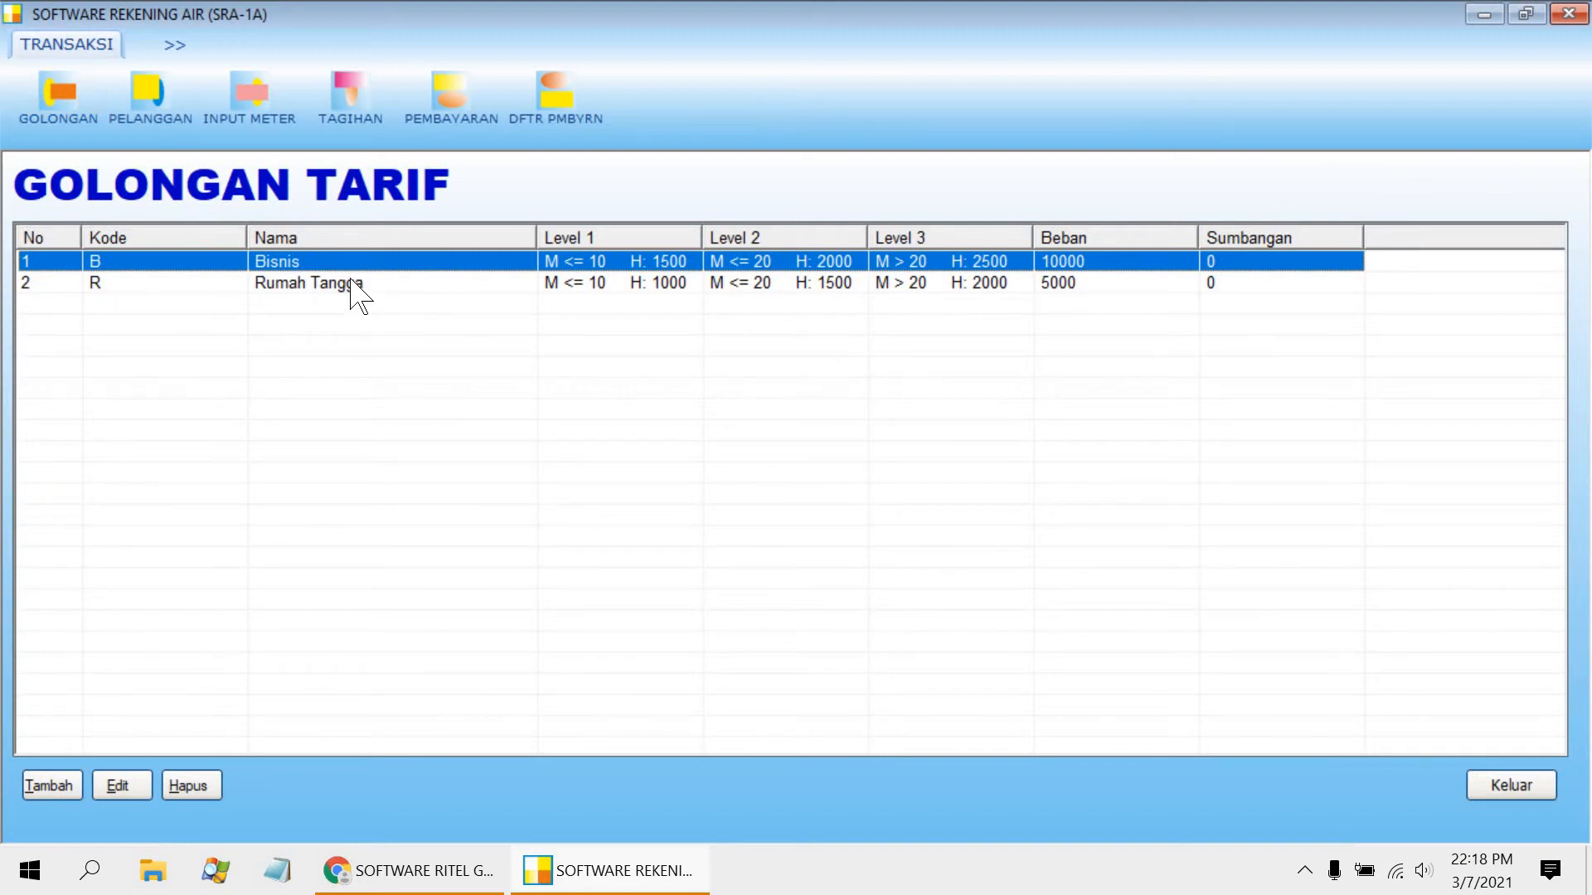
left_click(351, 282)
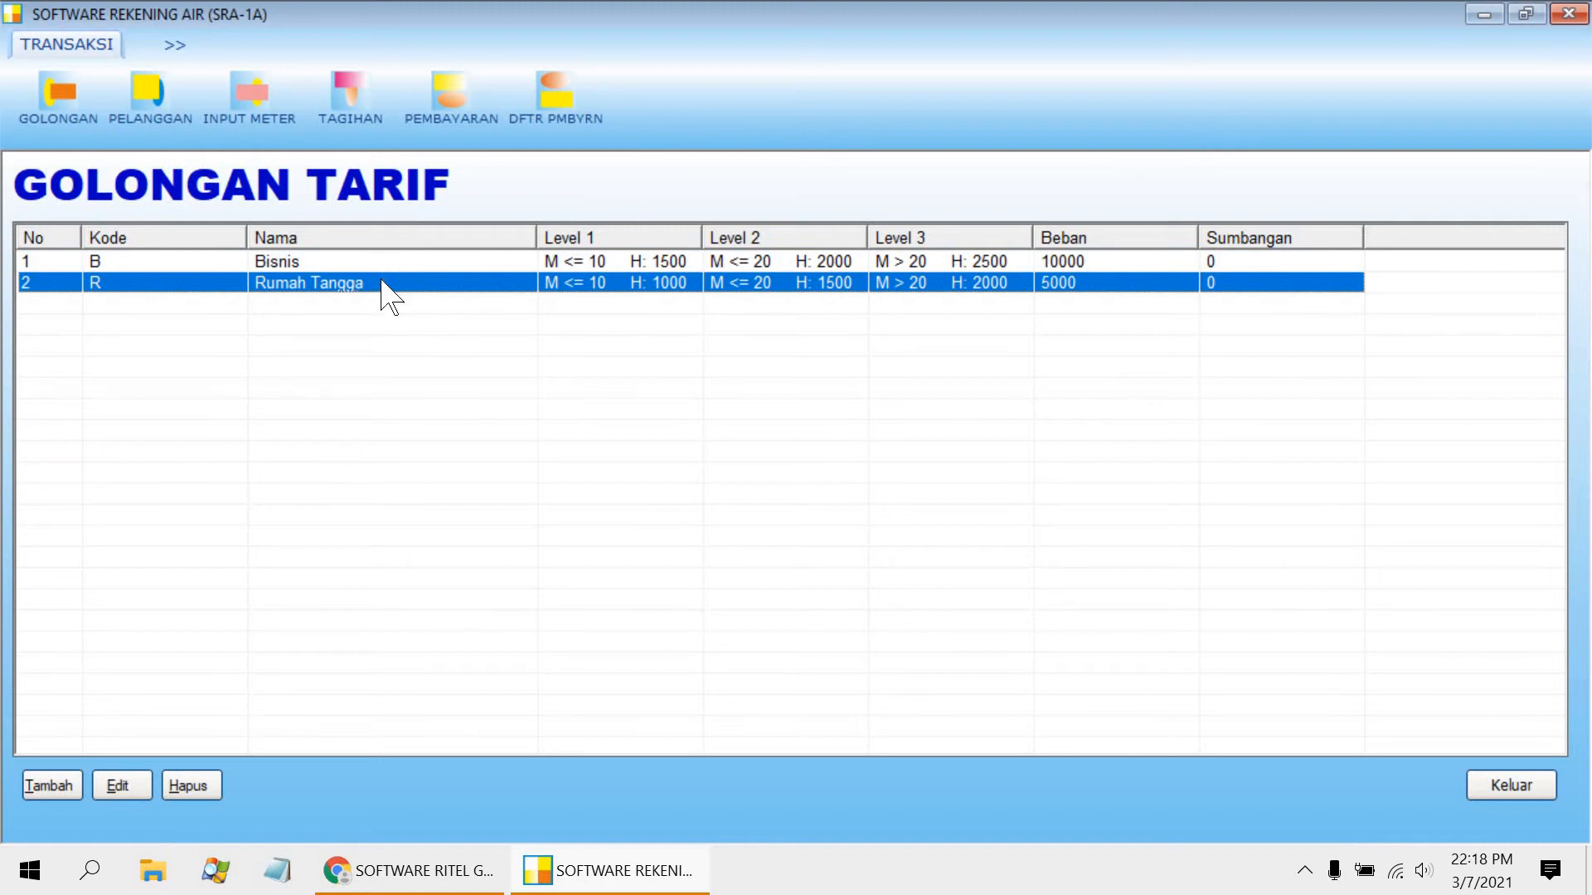
key("Up")
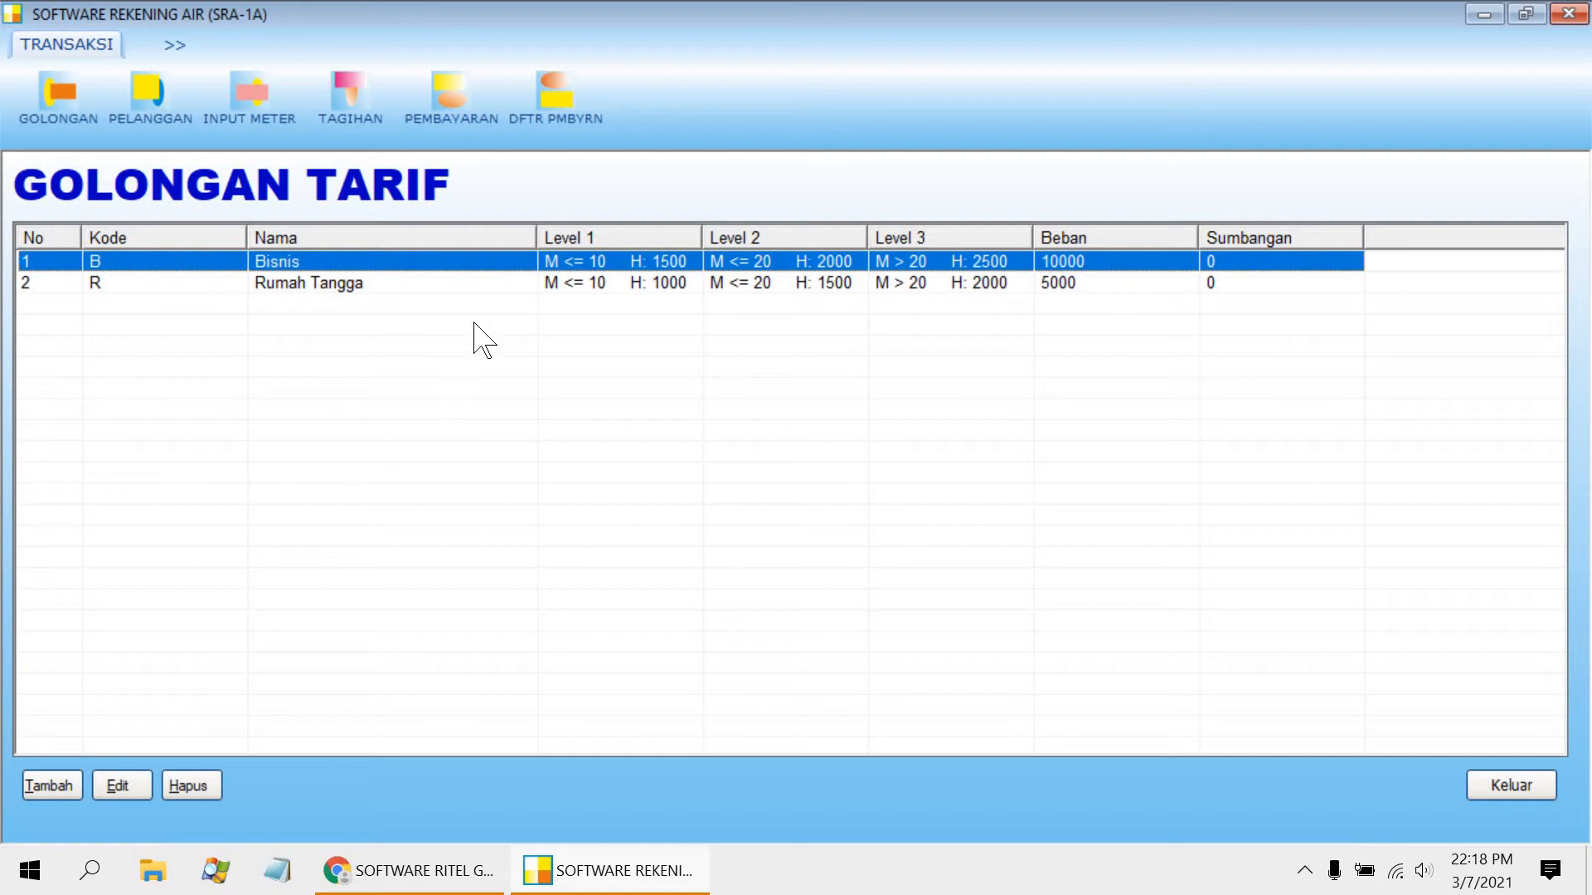
double_click(257, 264)
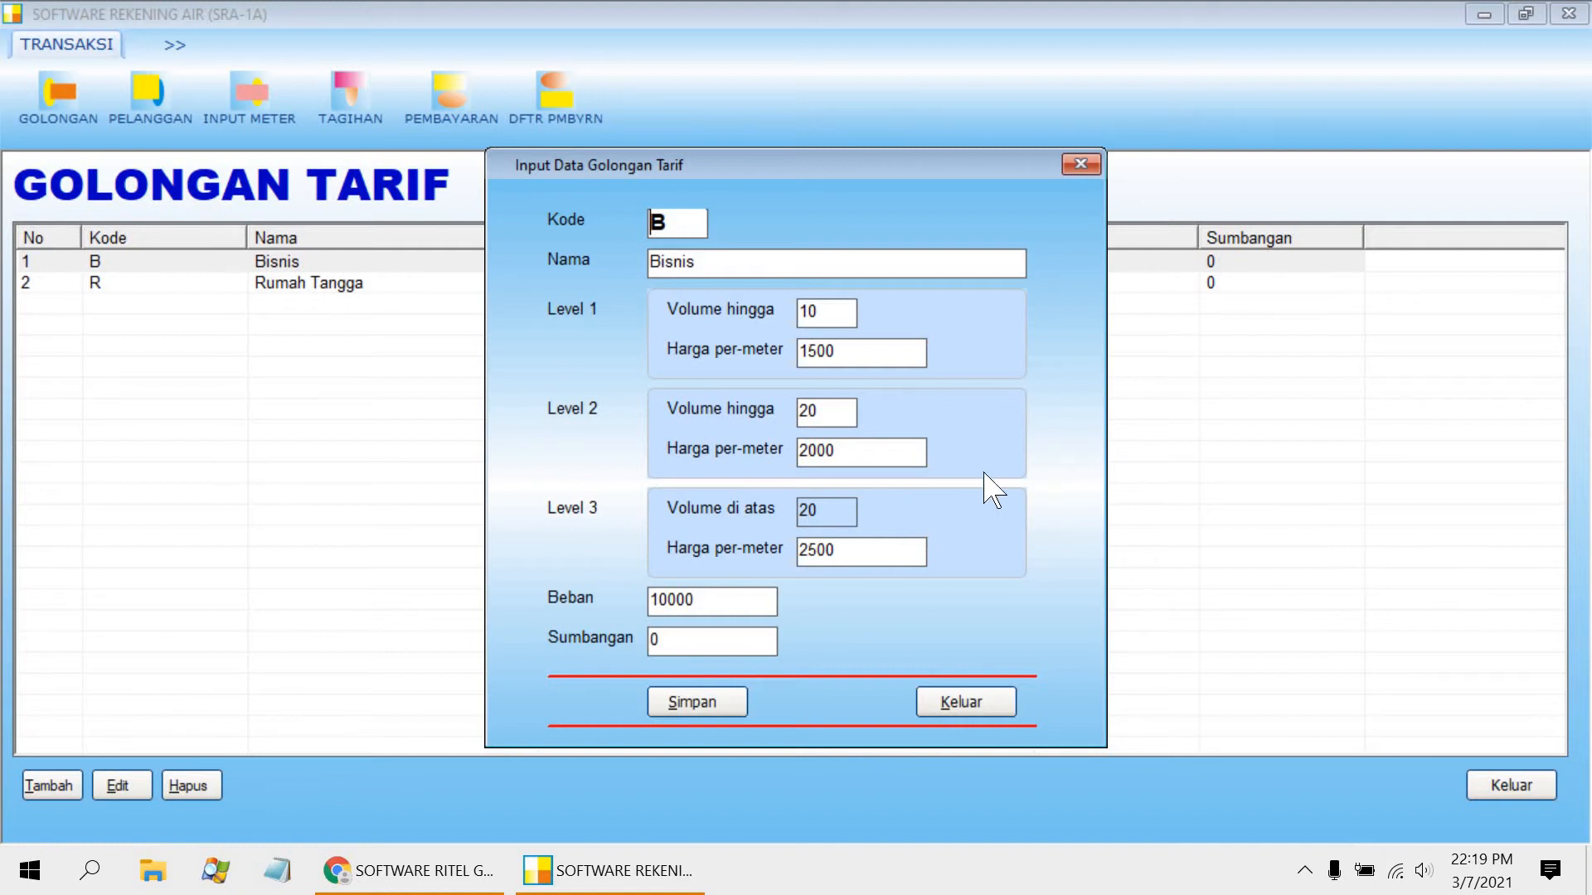
left_click(978, 705)
left_click(1496, 785)
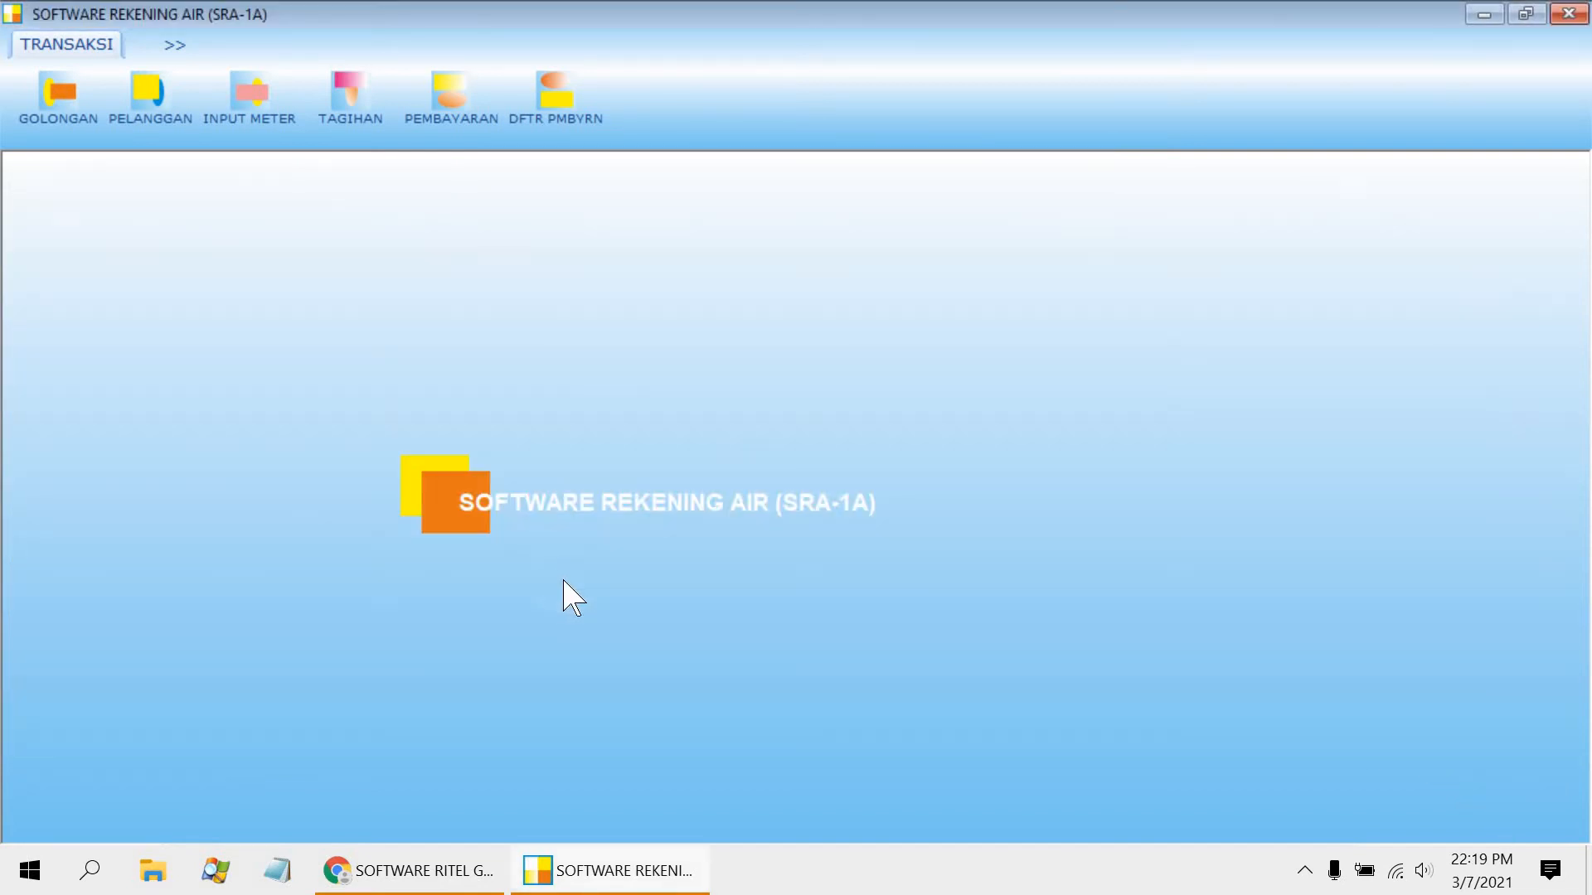
- Start a new customer in Pelanggan and enter the account number, the customer's name and the address
left_click(174, 101)
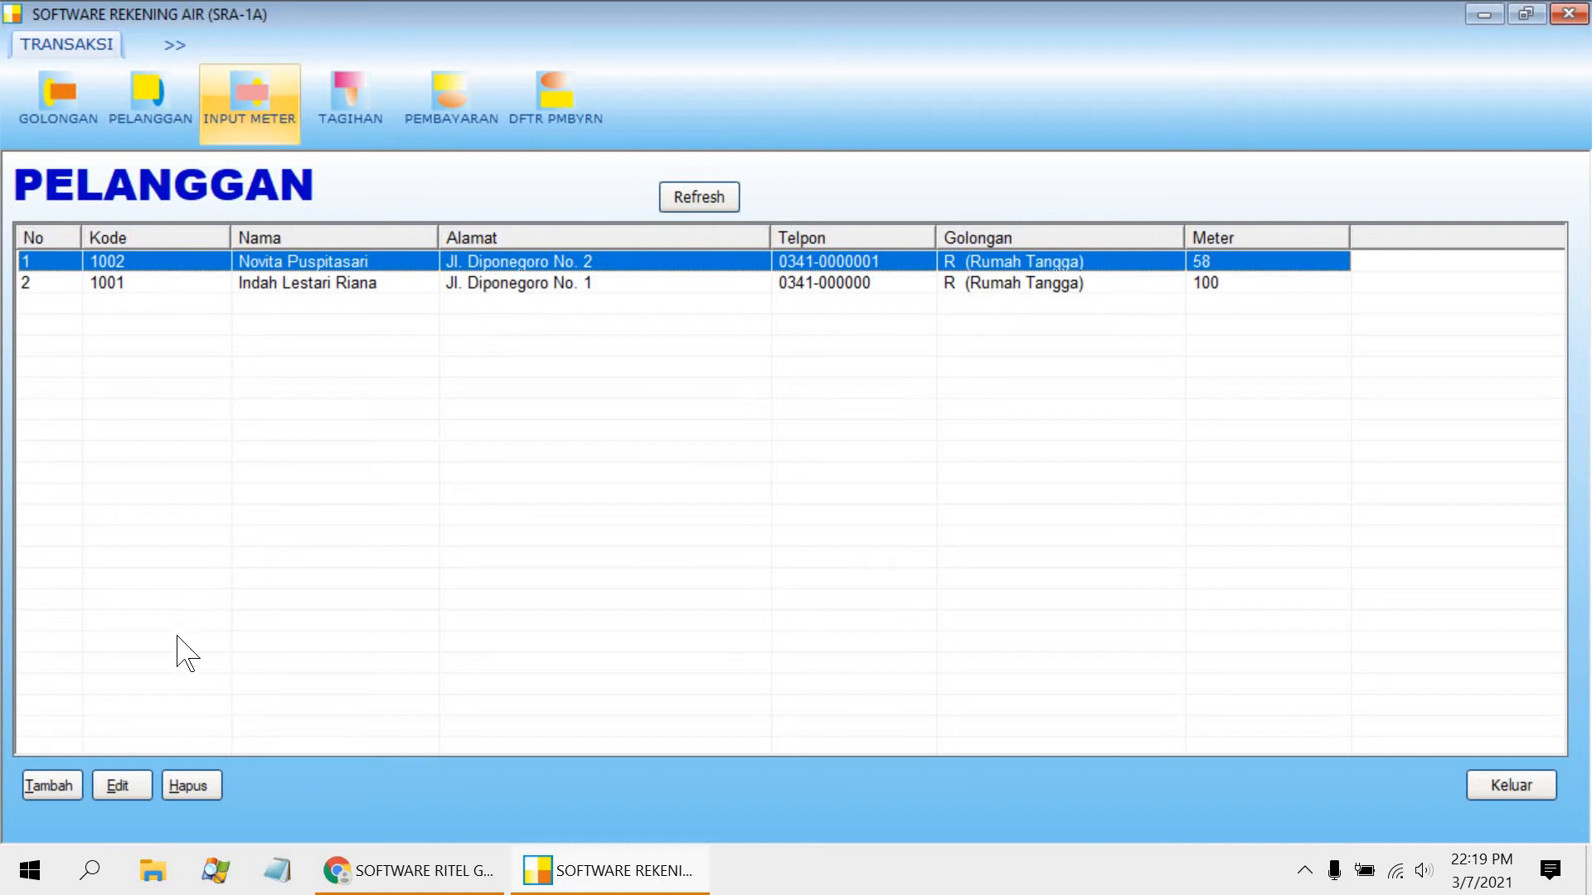
left_click(63, 785)
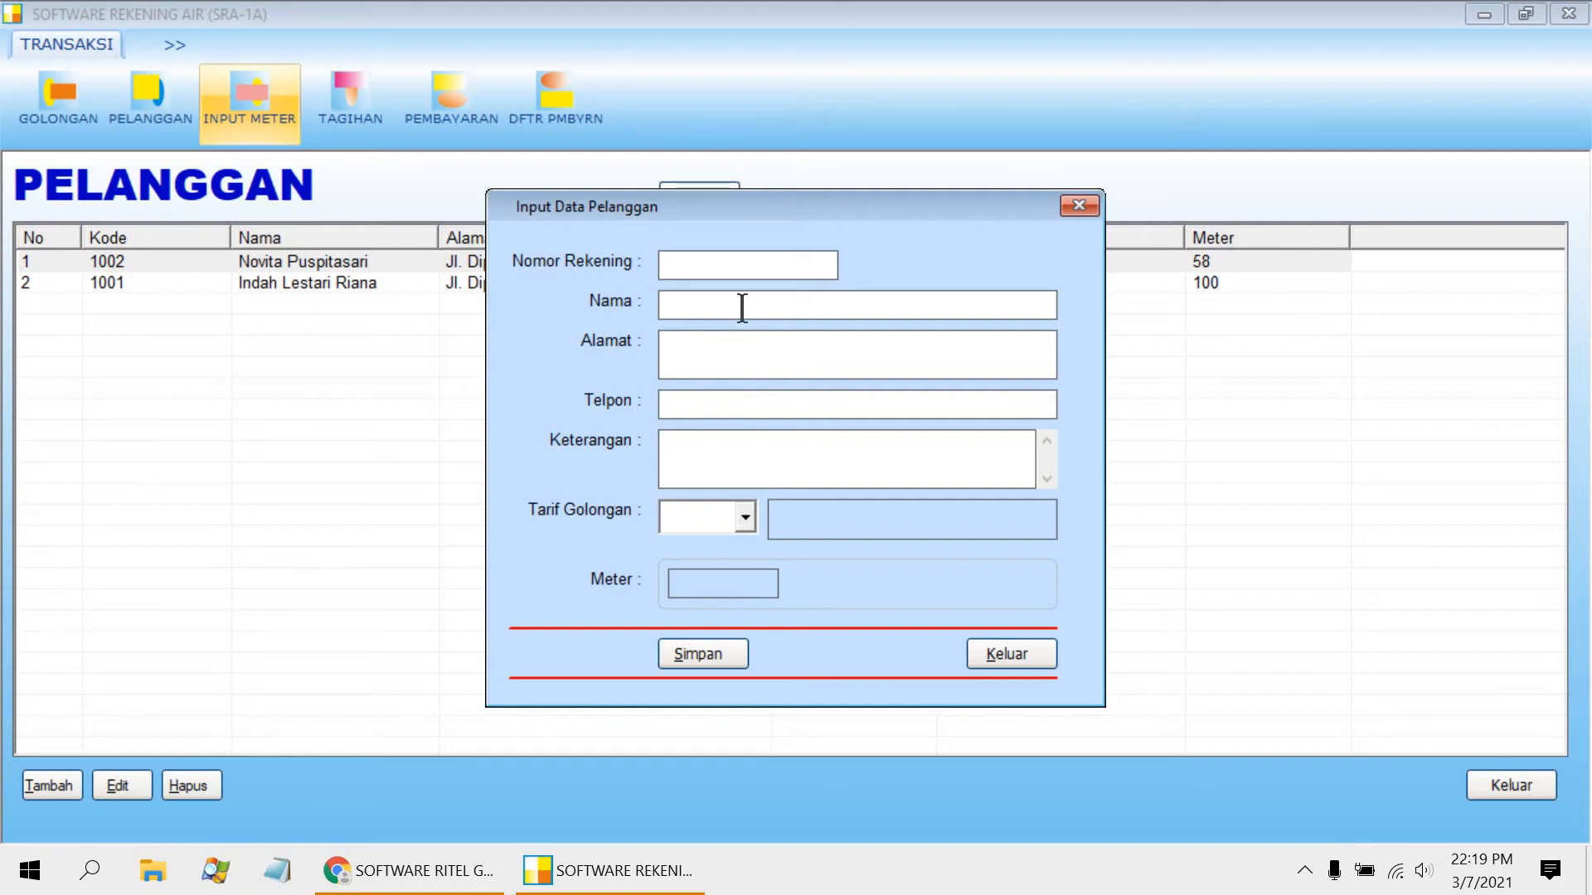
type("1003")
left_click(758, 305)
type("Elva")
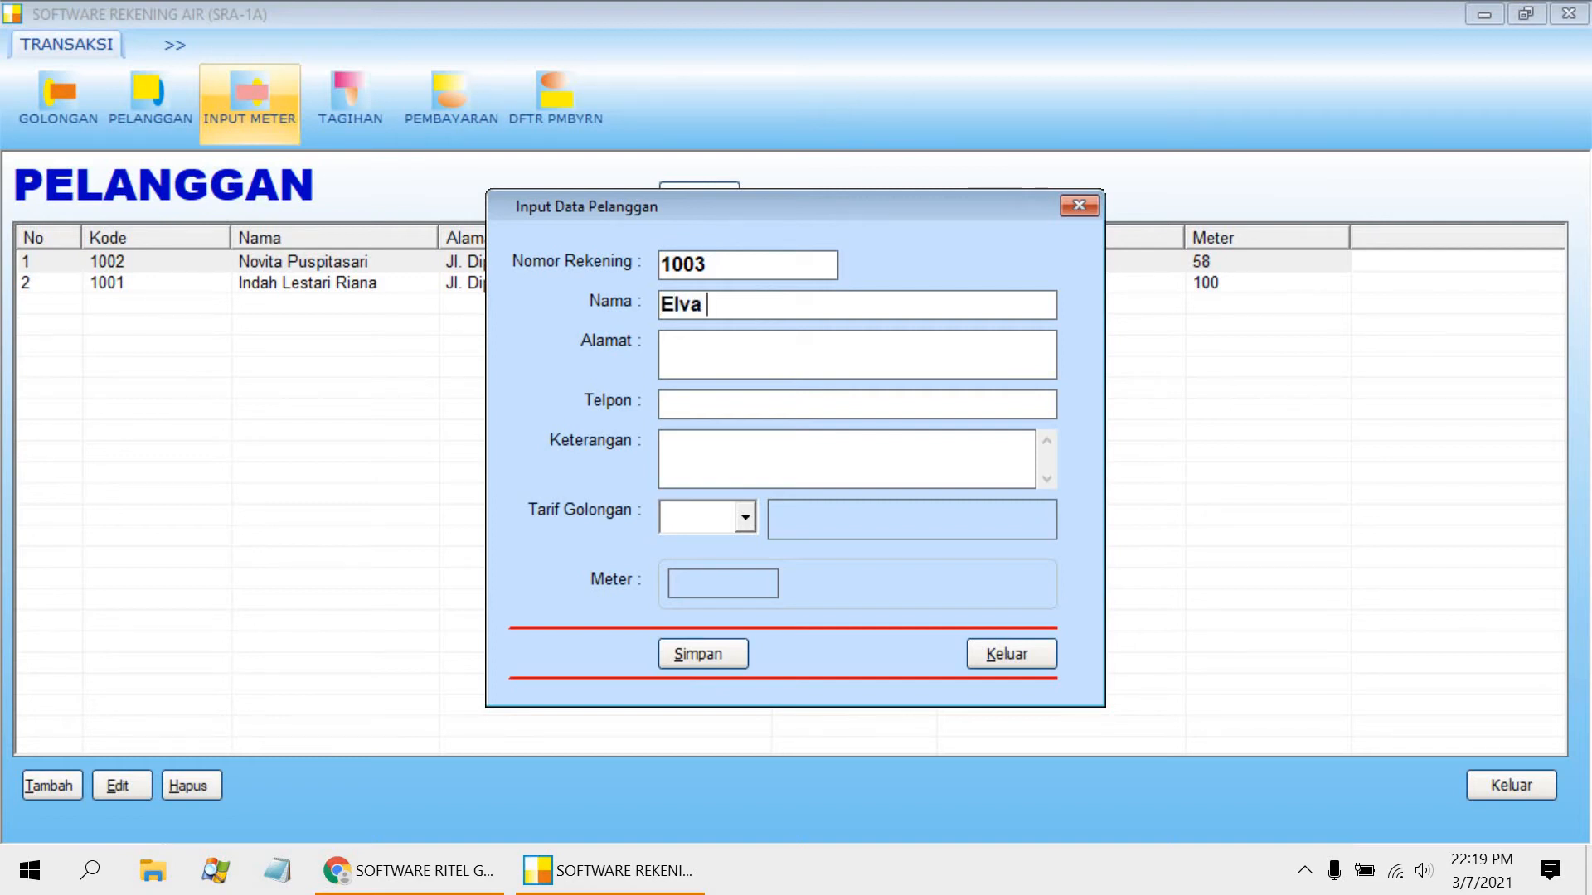
type(" Ayu")
left_click(750, 349)
type("RT02")
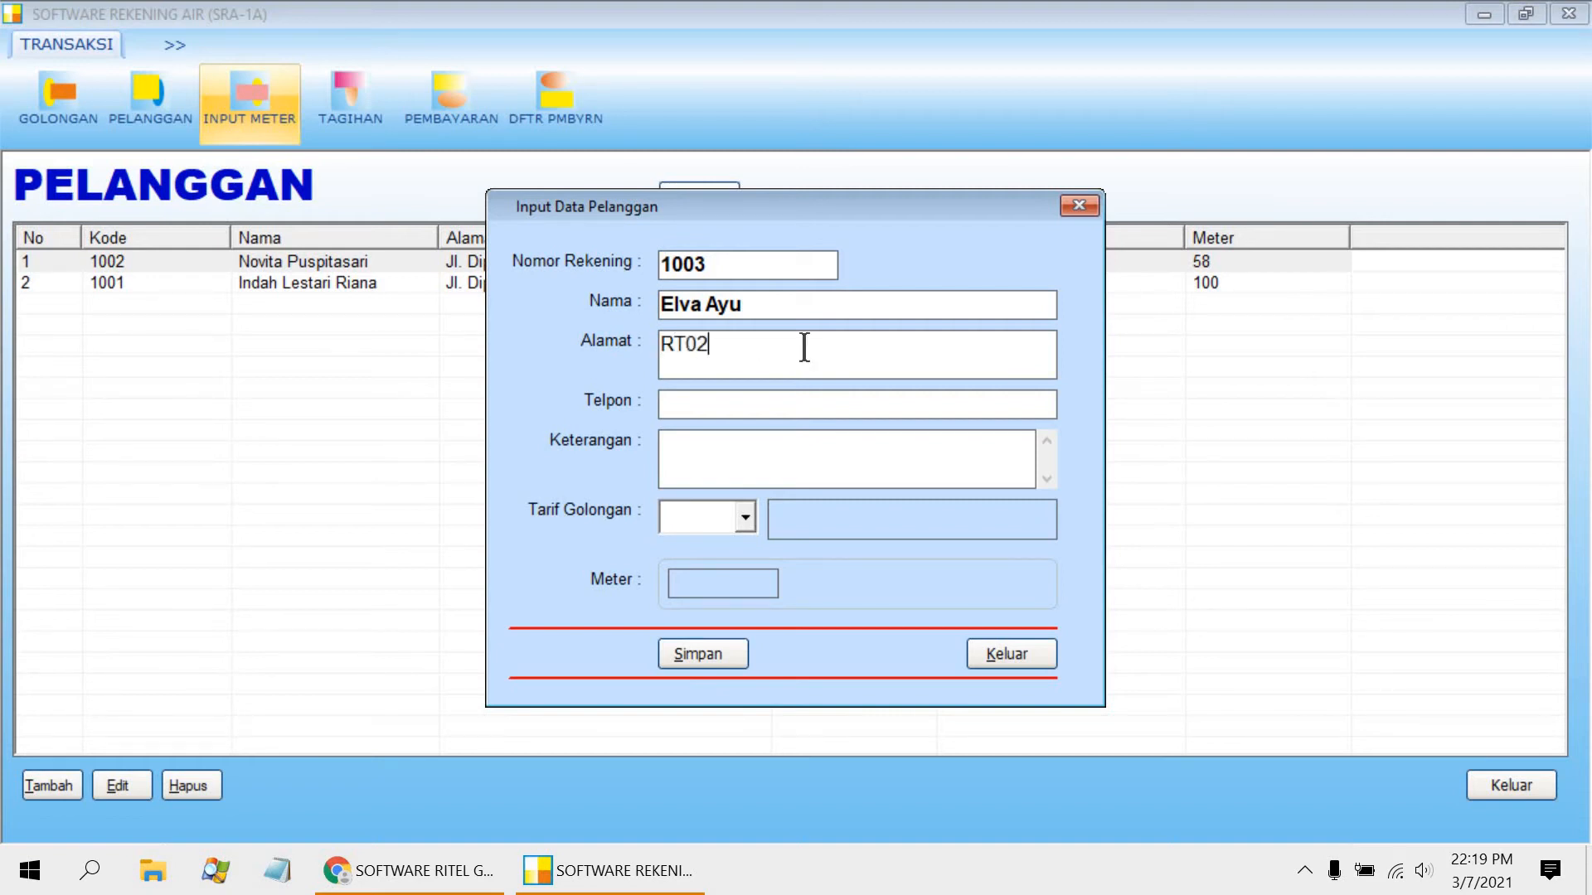
- Set the new customer's Telpon to "-" and Tarif Golongan to R (Rumah Tangga), and save the record
left_click(729, 405)
type("-")
left_click(746, 518)
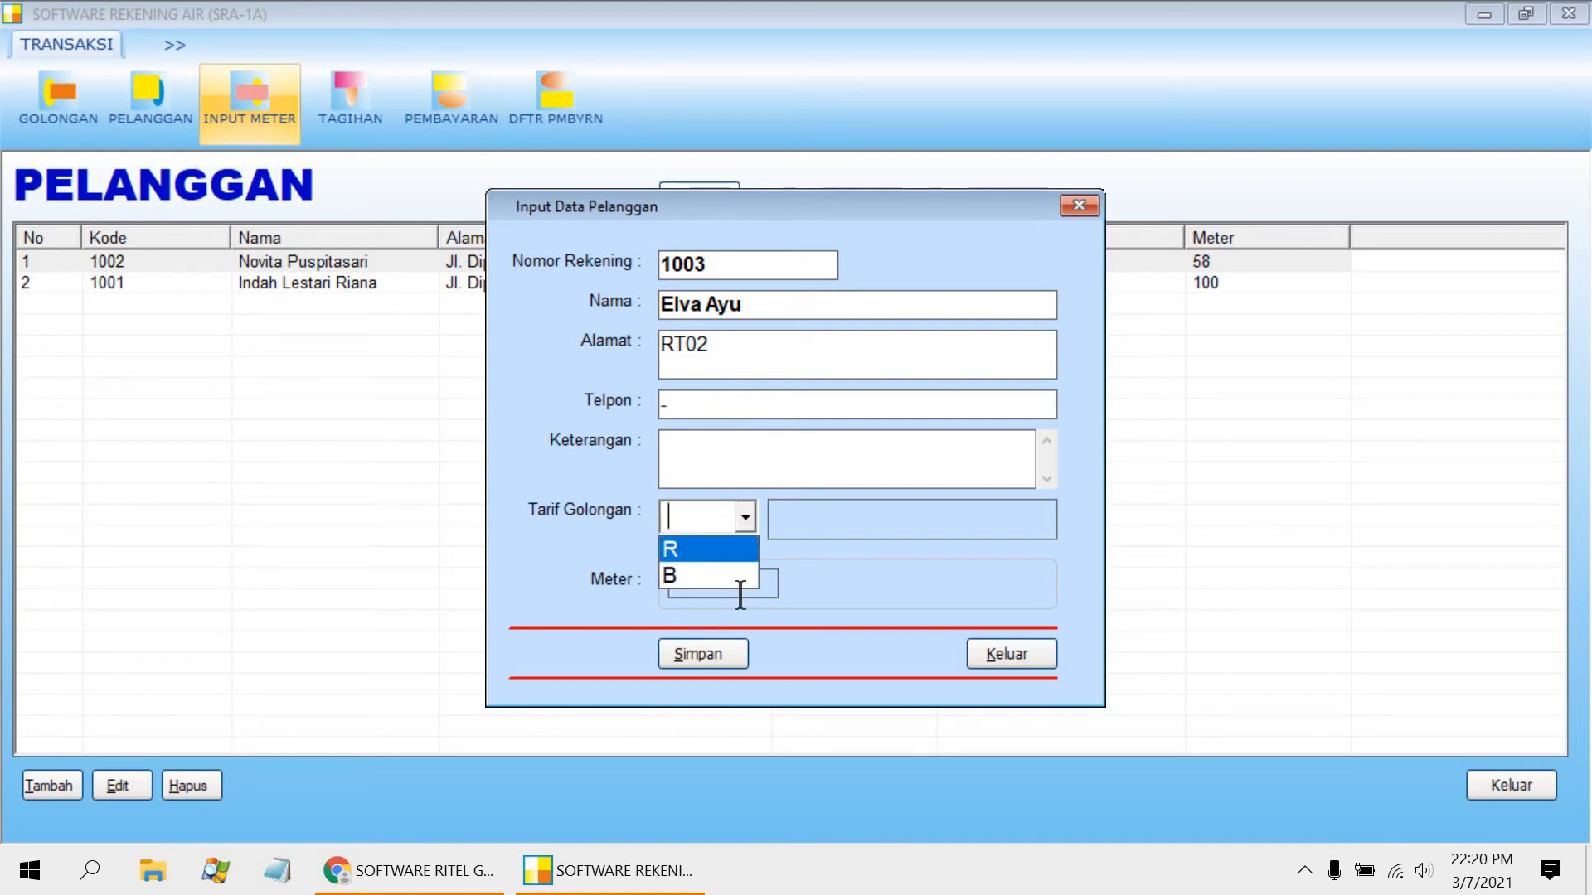
left_click(740, 548)
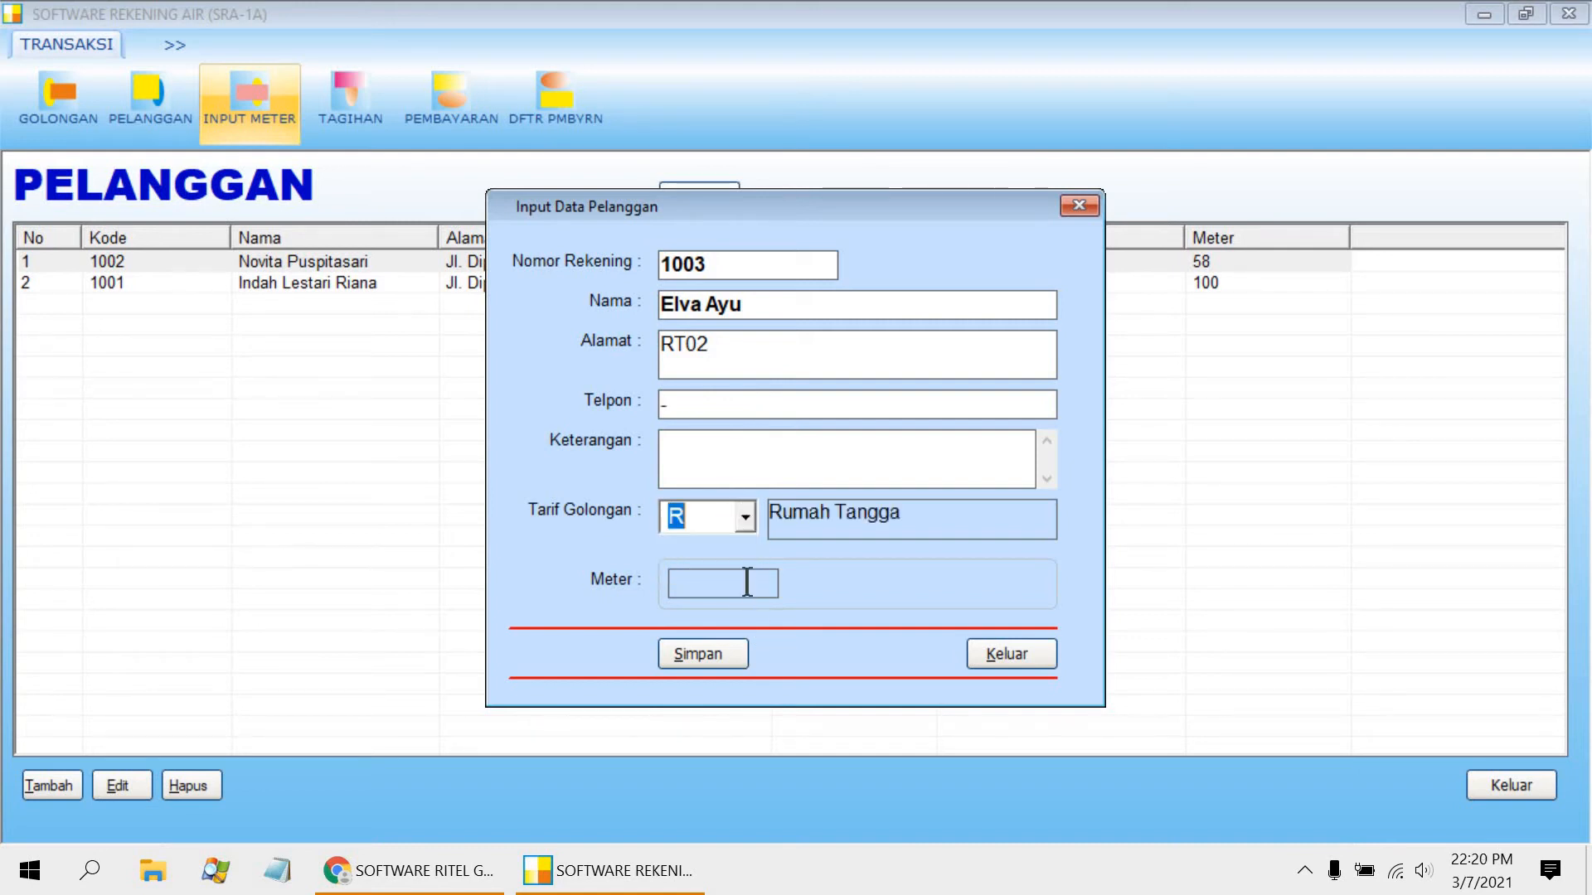
left_click(700, 654)
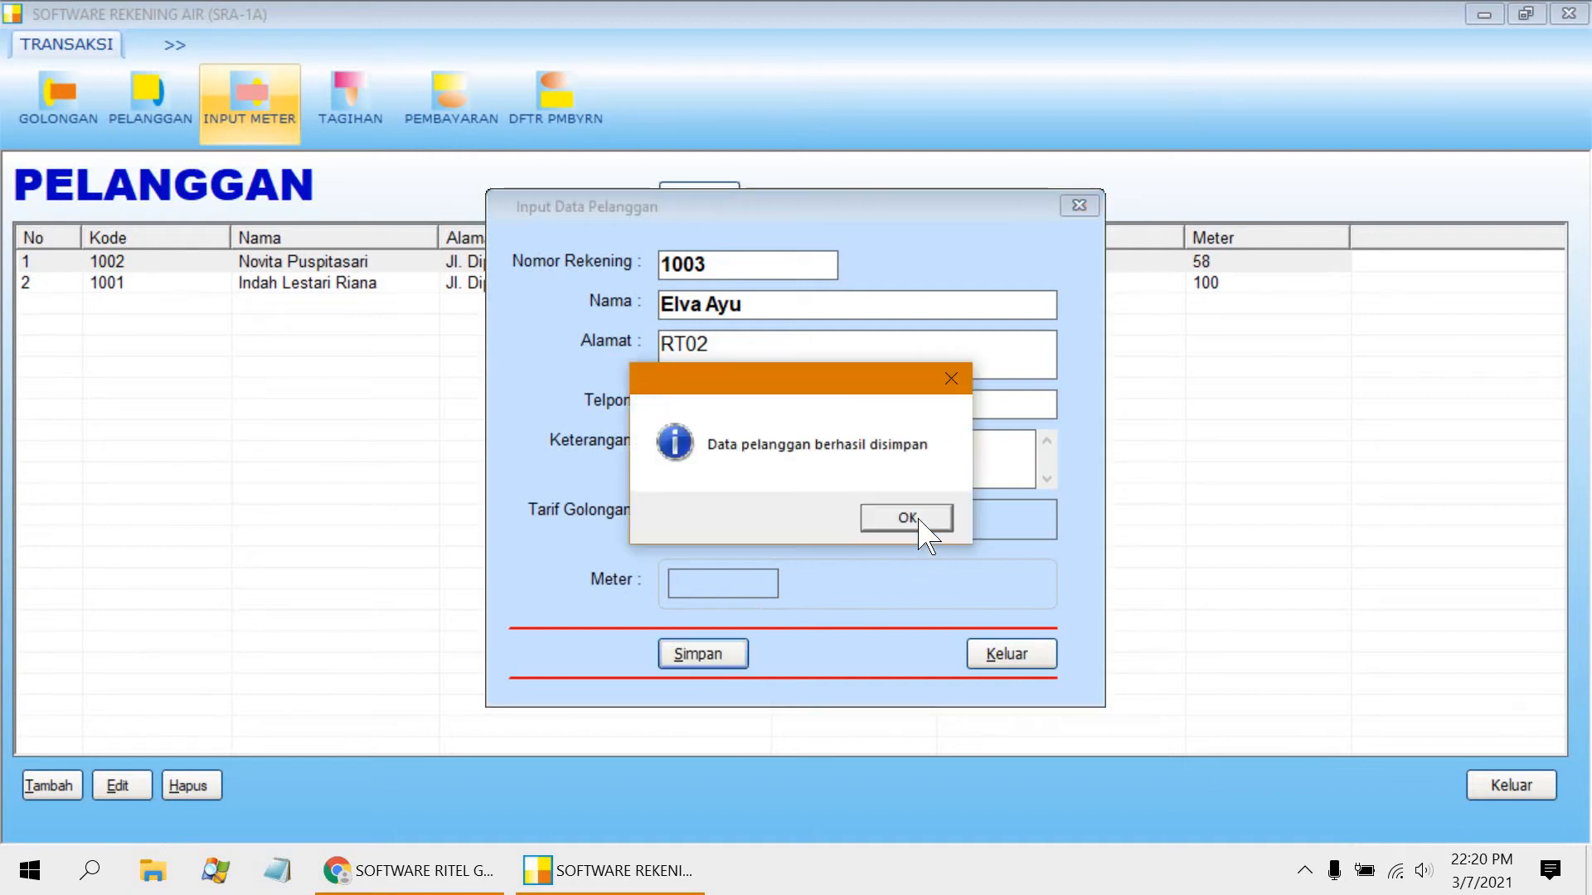
left_click(915, 524)
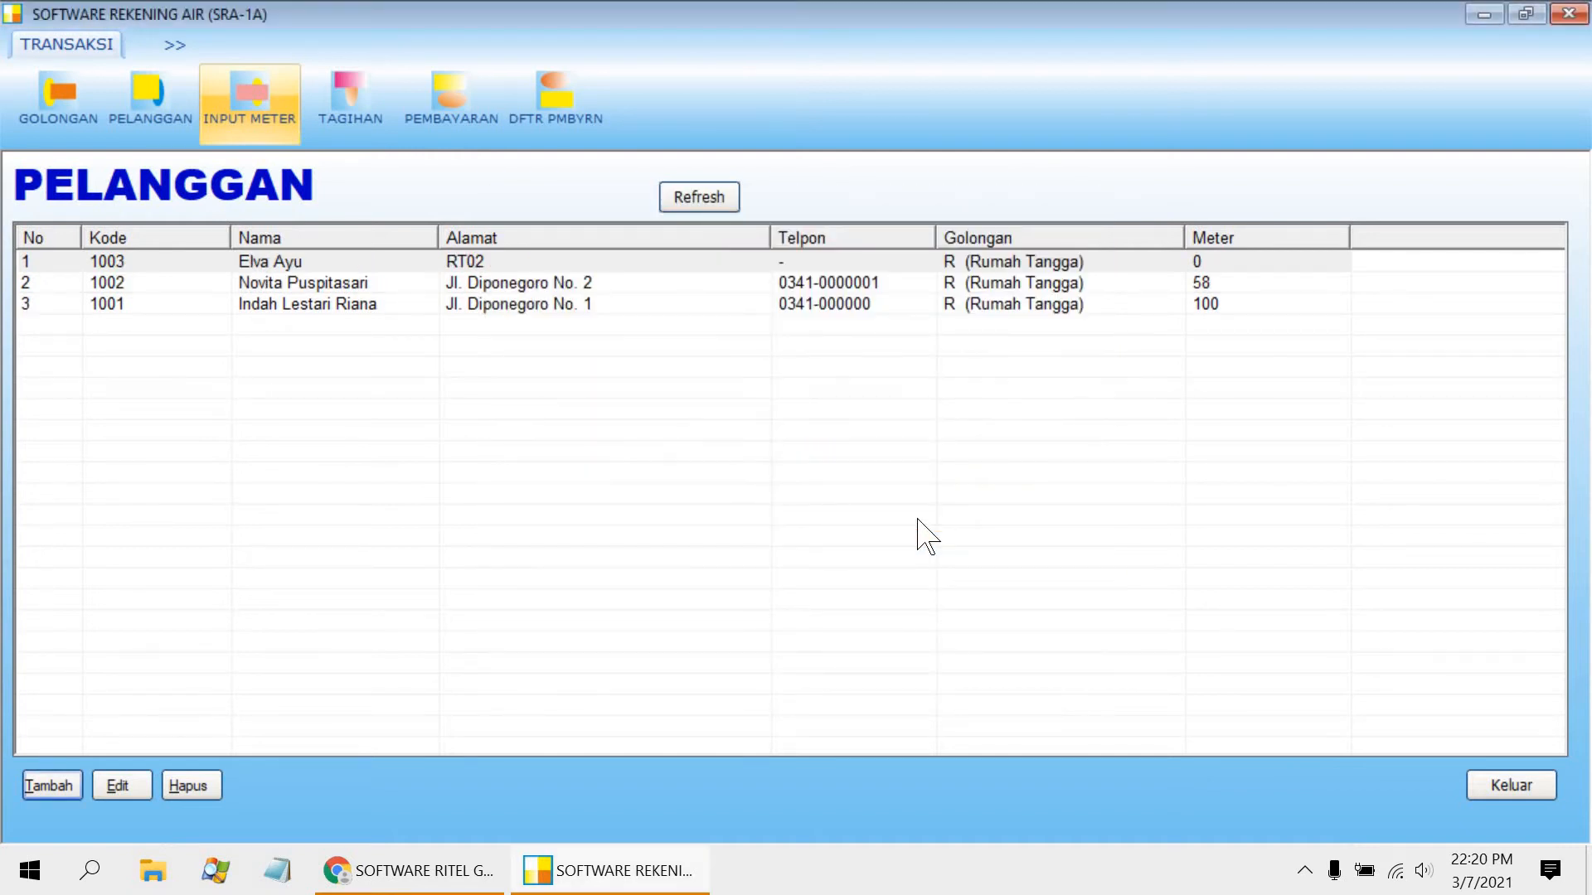
- Reopen the newly added customer, set the Meter value to 425, and save the record
double_click(924, 263)
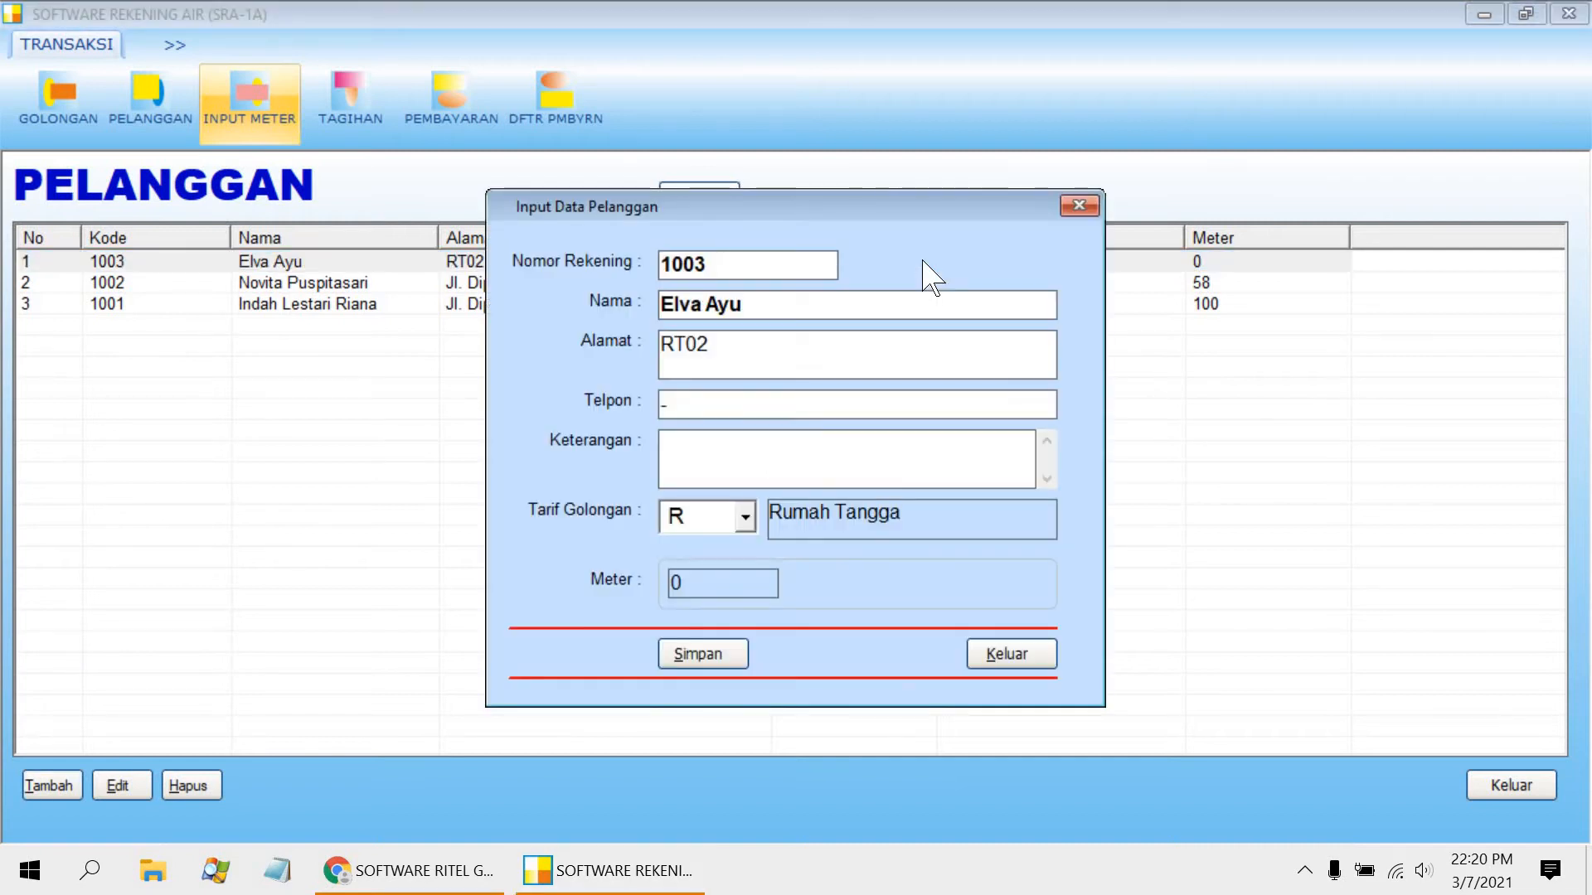
left_click(682, 584)
type("425")
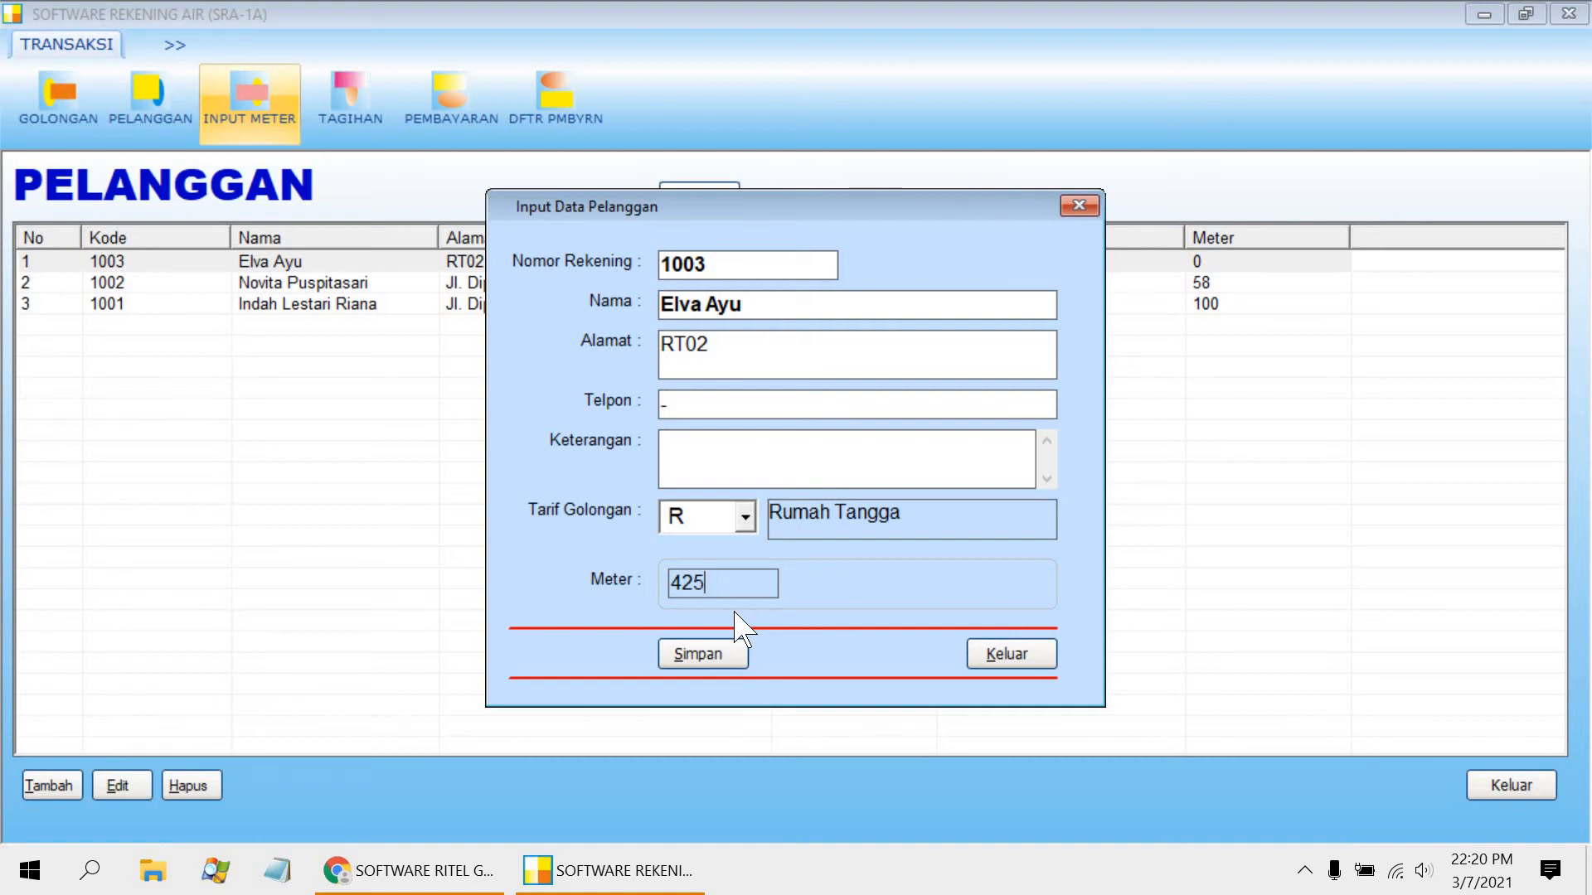
left_click(722, 655)
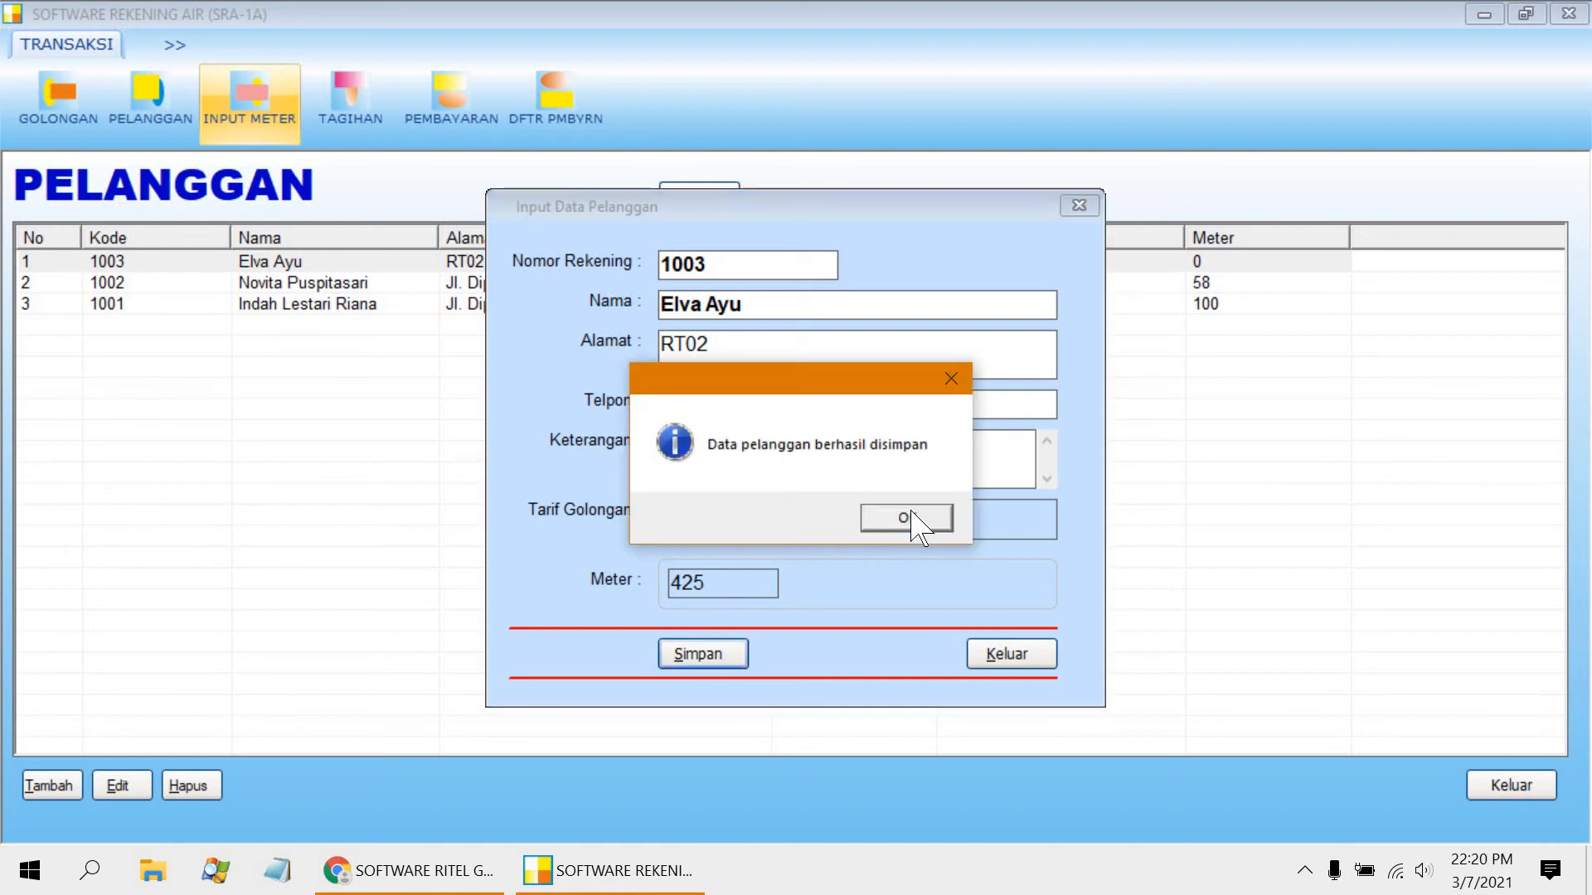
left_click(906, 518)
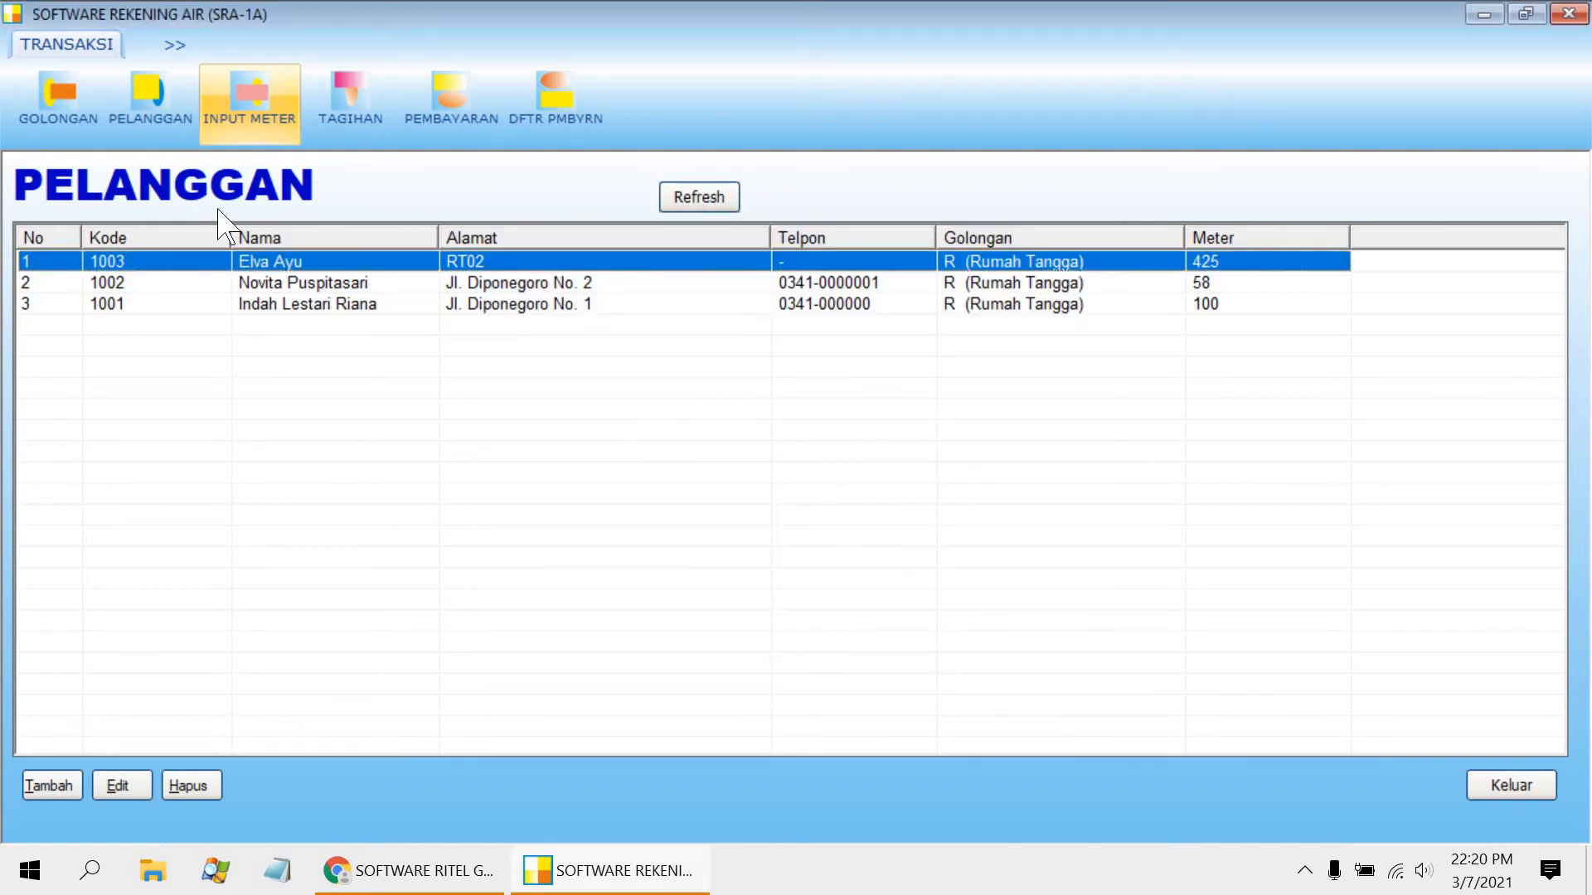
- Open the Input Meter window, look up the account numbers in the Pelanggan list, and return to the maximized Input Meter window
left_click(383, 101)
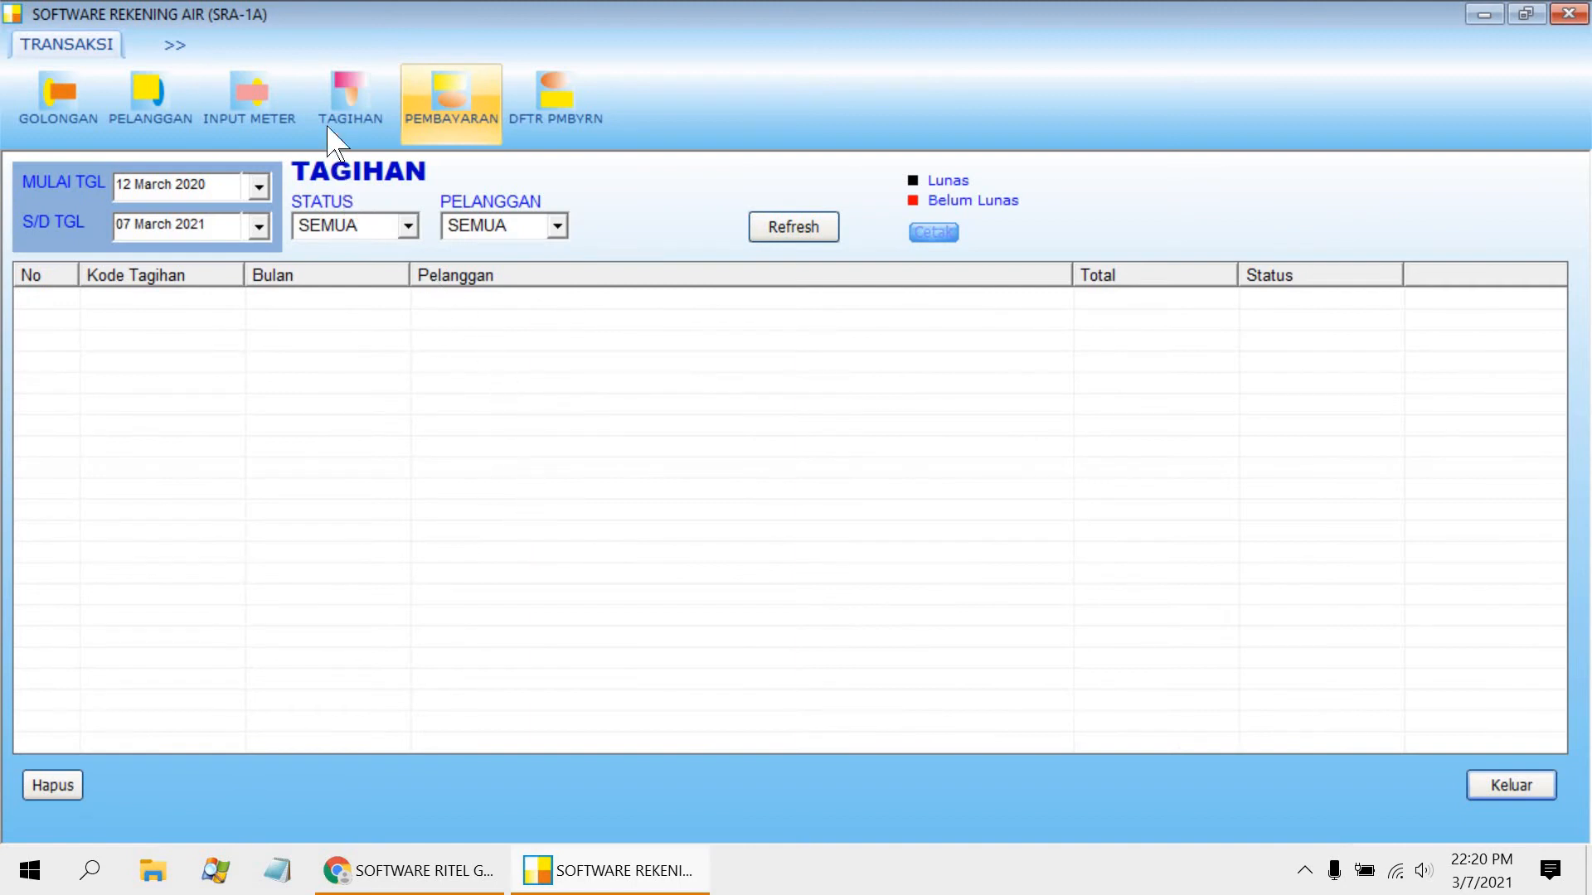
left_click(256, 137)
left_click(1262, 22)
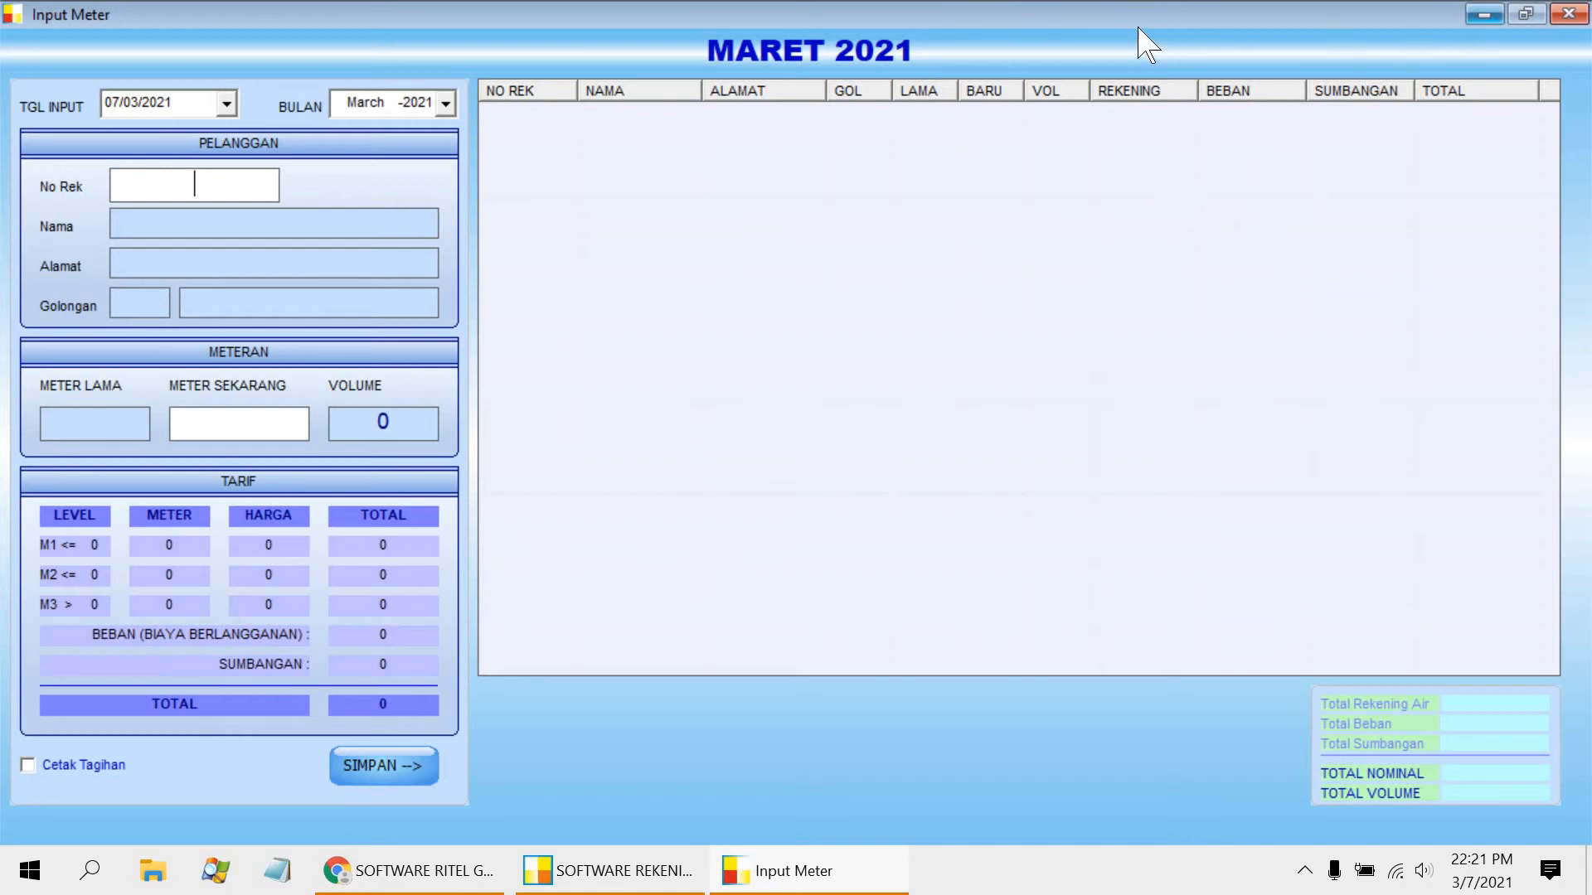
left_click_drag(1125, 14, 1176, 157)
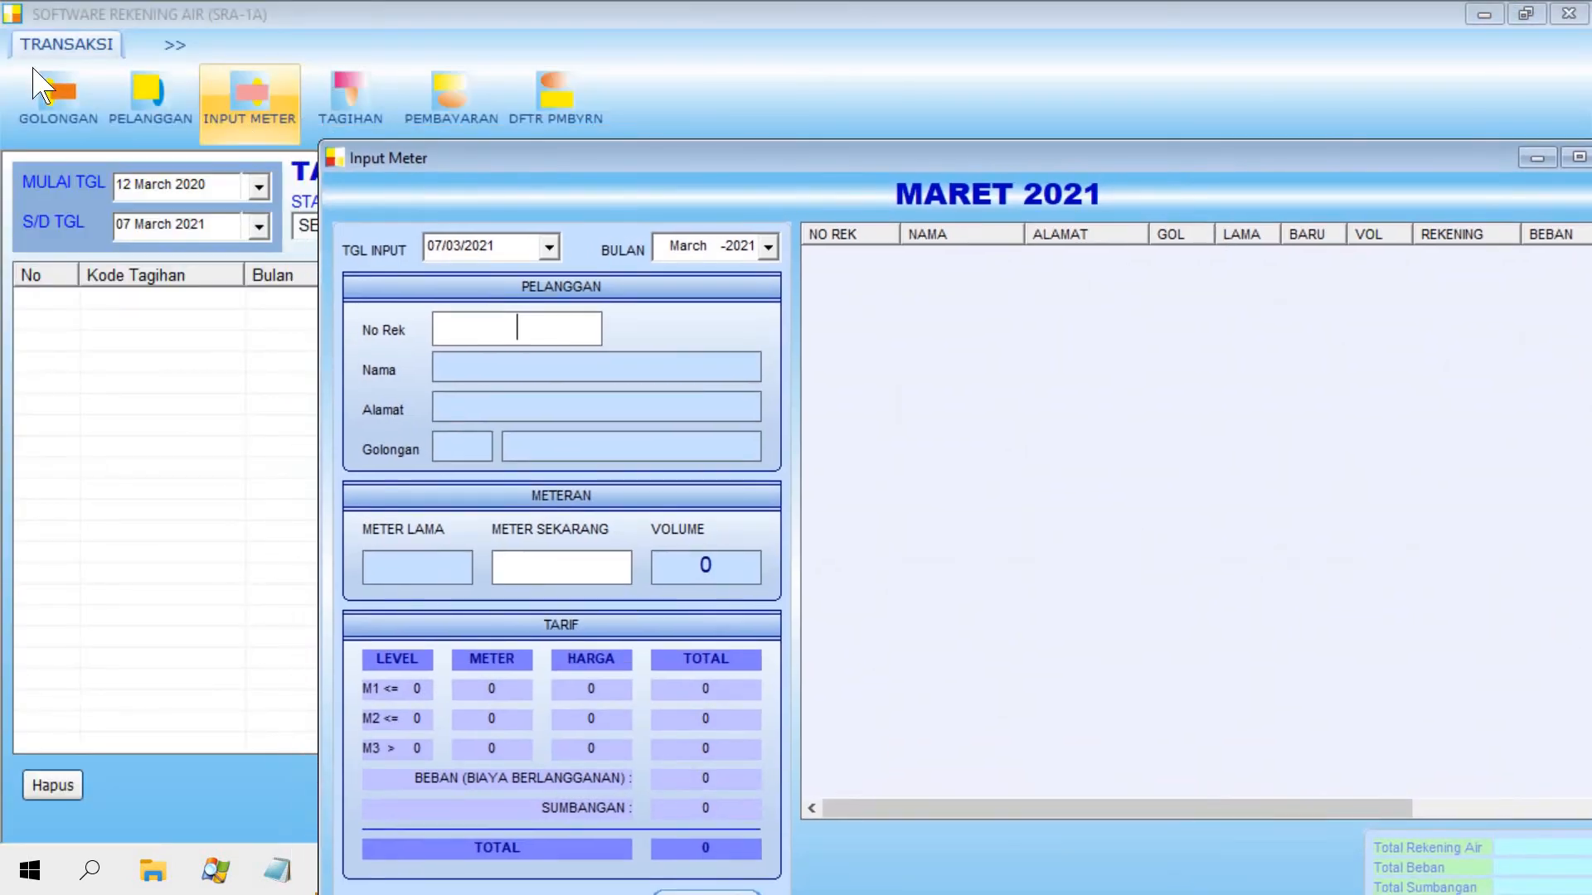
left_click(129, 106)
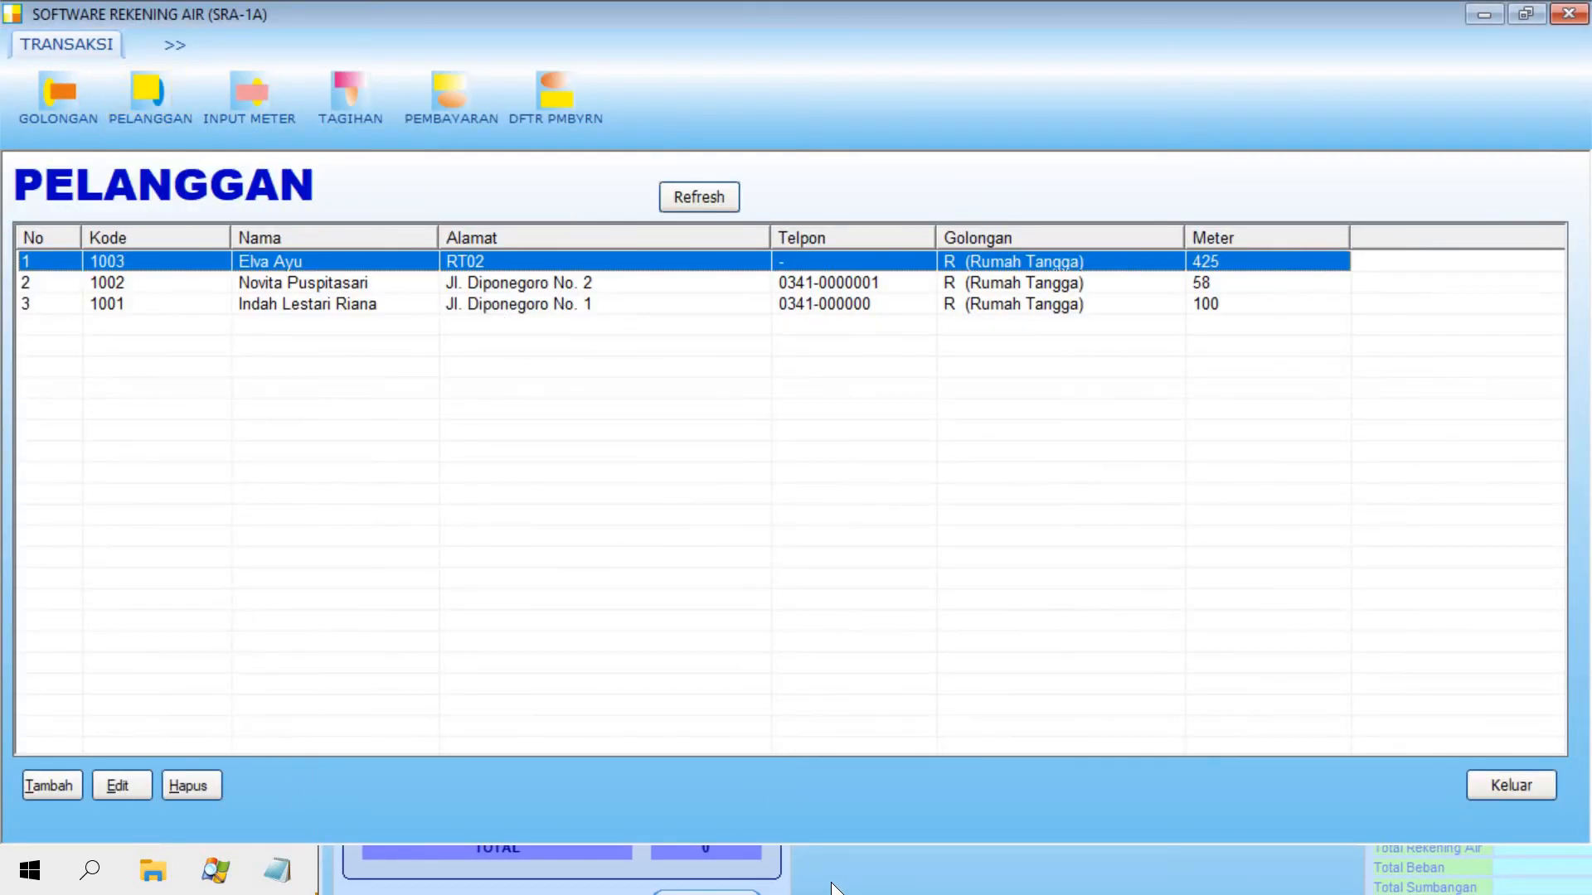
left_click(891, 877)
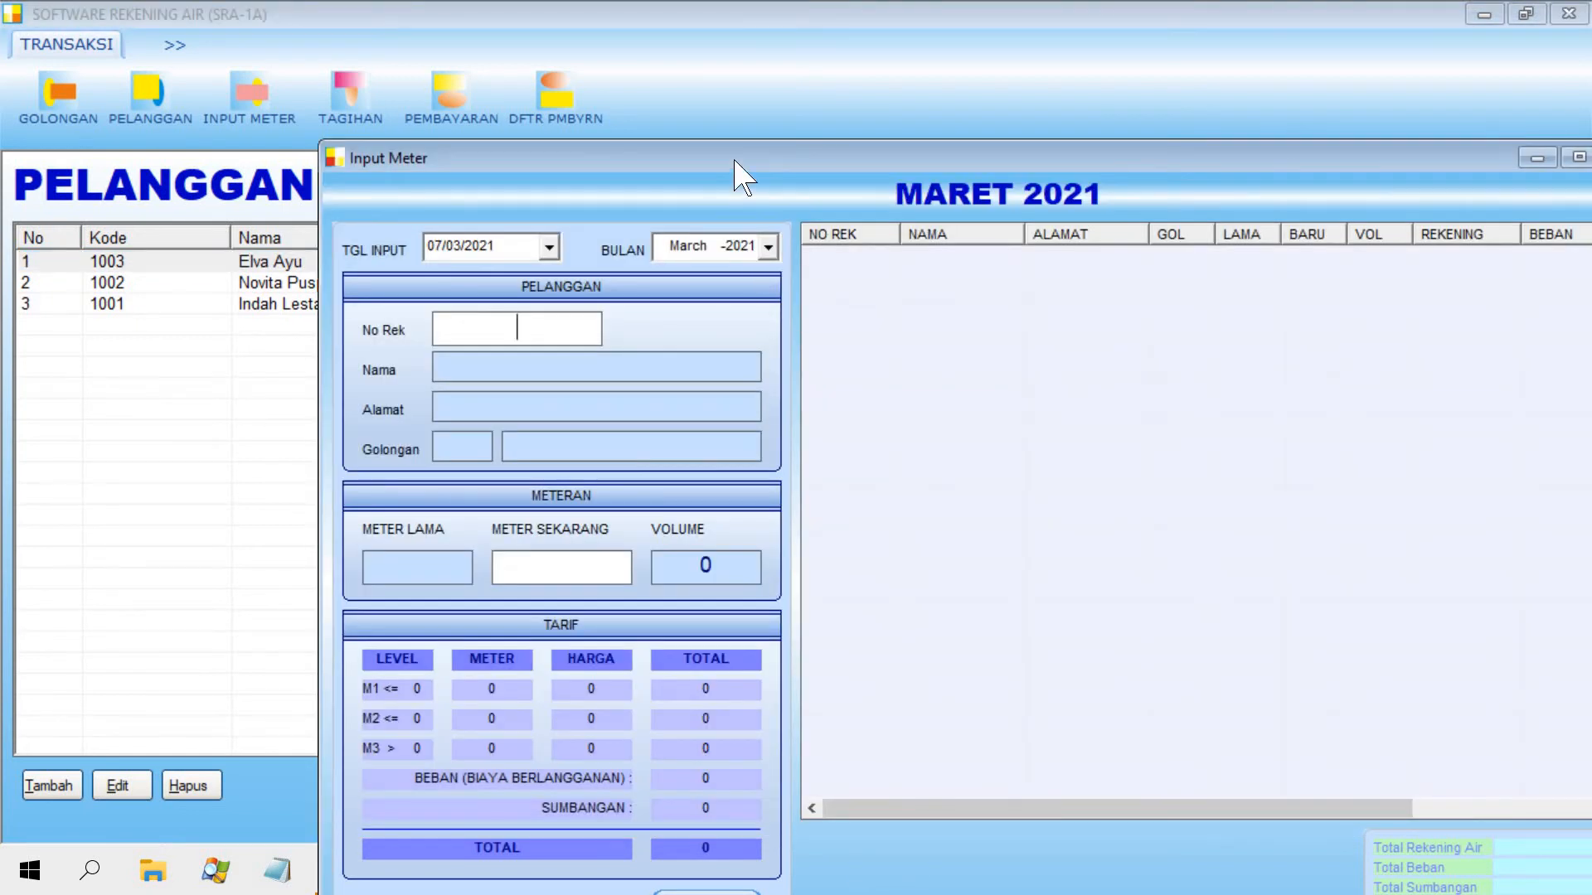
double_click(736, 161)
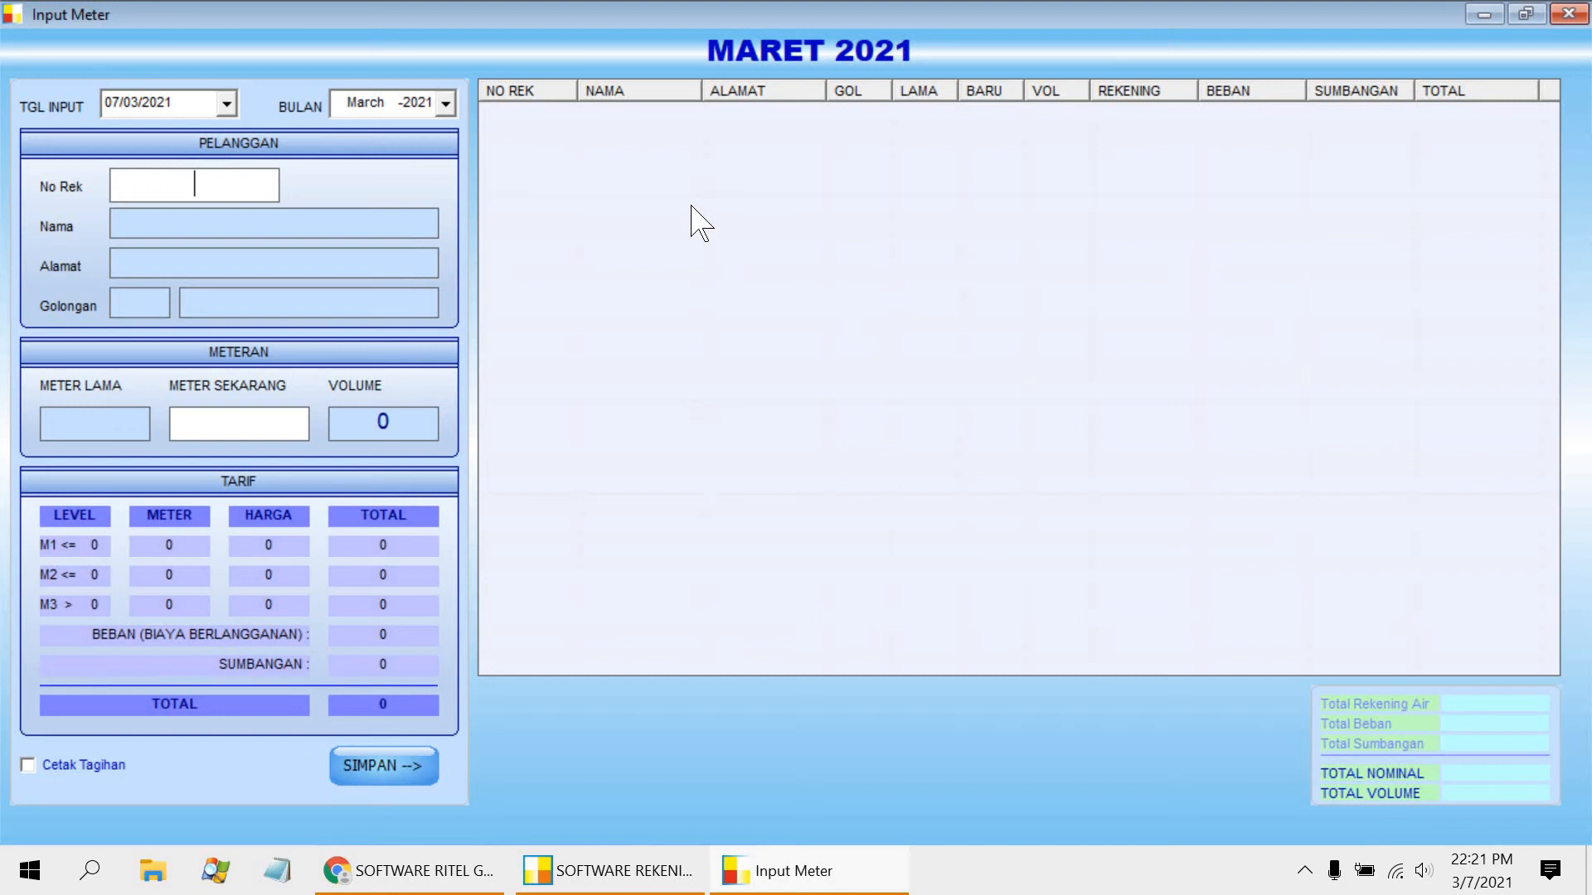
- Enter the account number of the customer with the old meter value of 100, set Meter Sekarang to 125, and save the reading
type("1001")
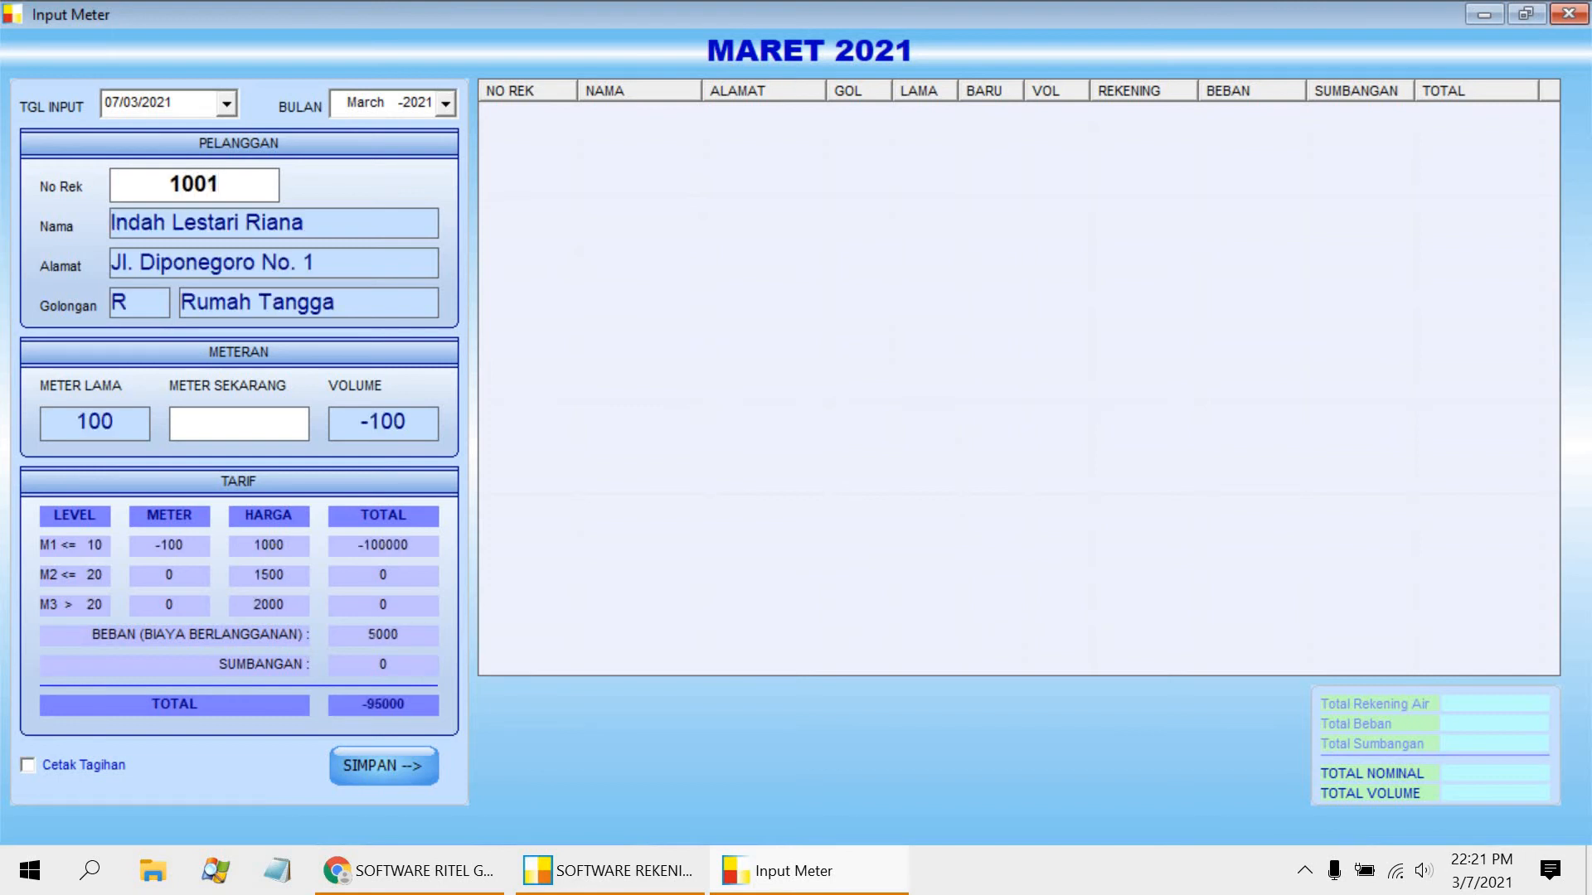
key("Return")
type("125")
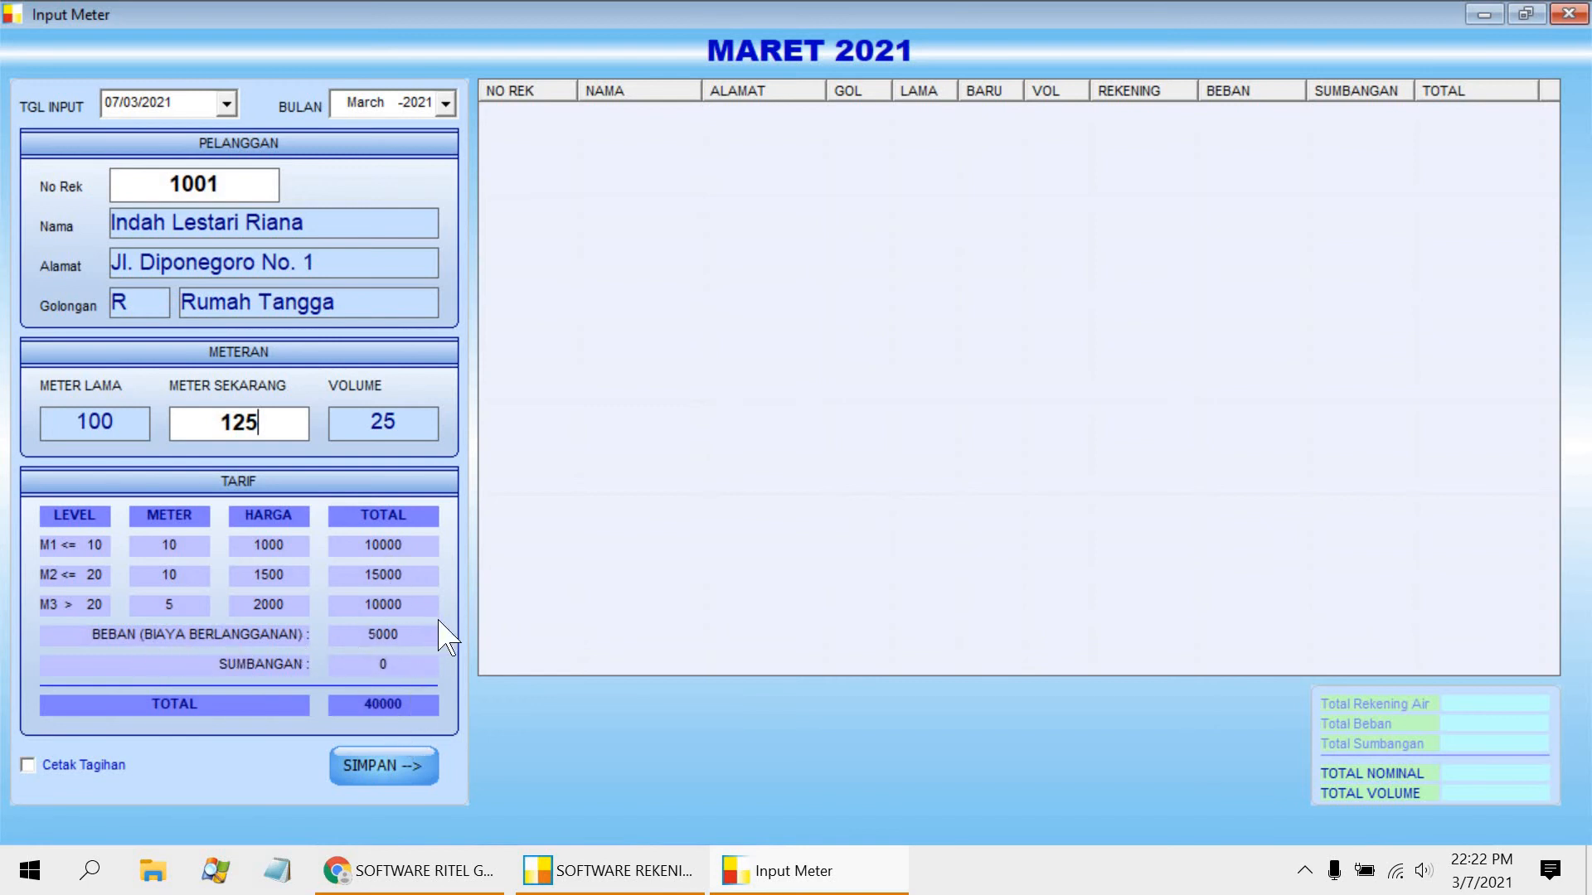
left_click(398, 766)
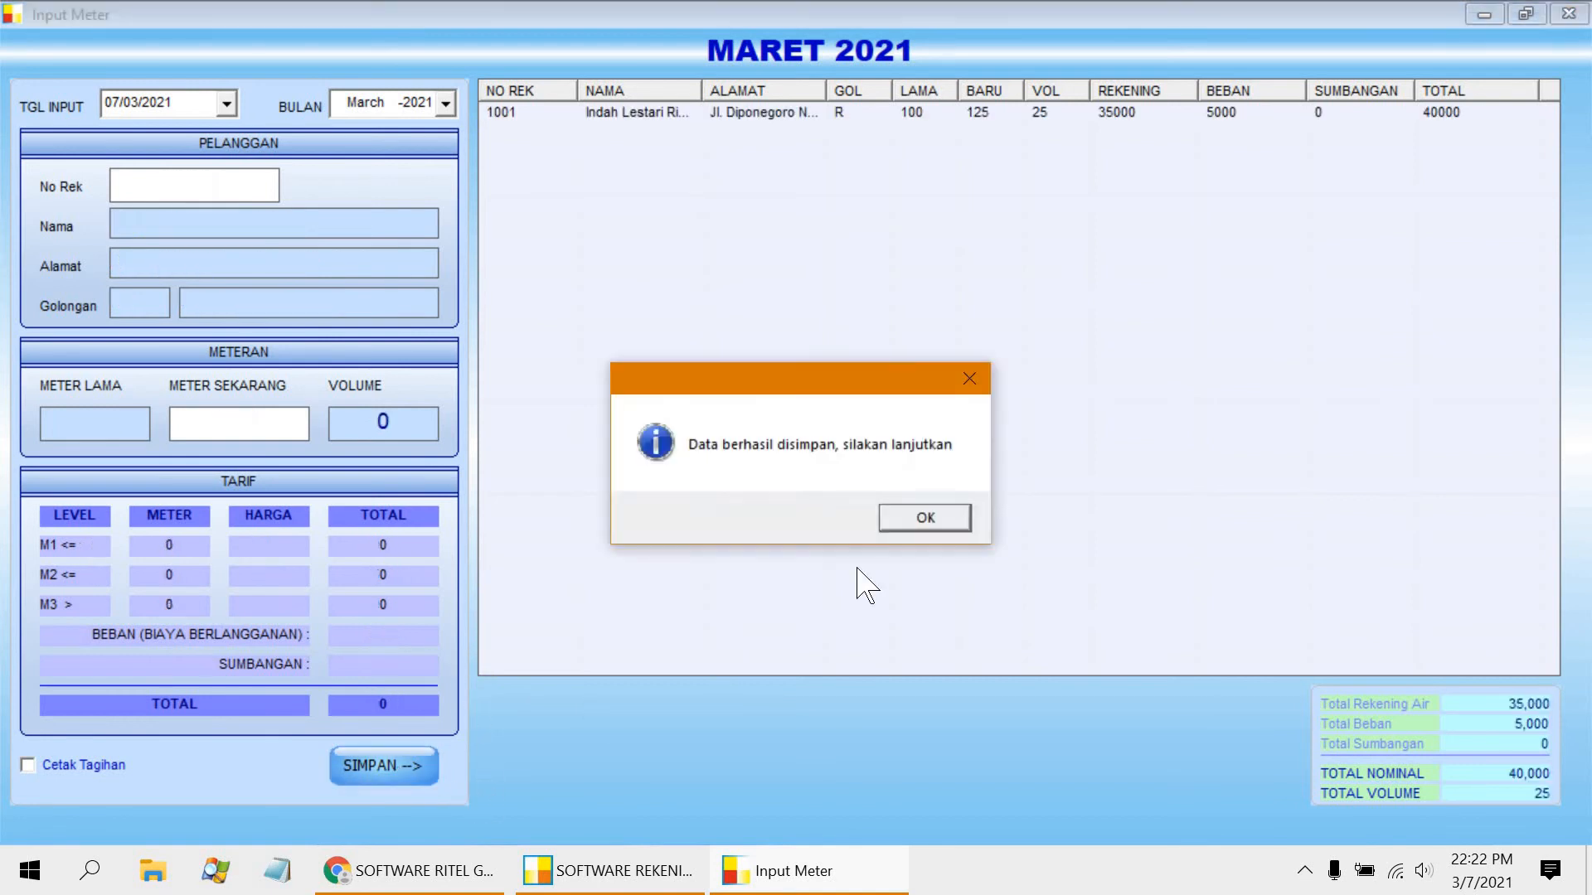
left_click(936, 519)
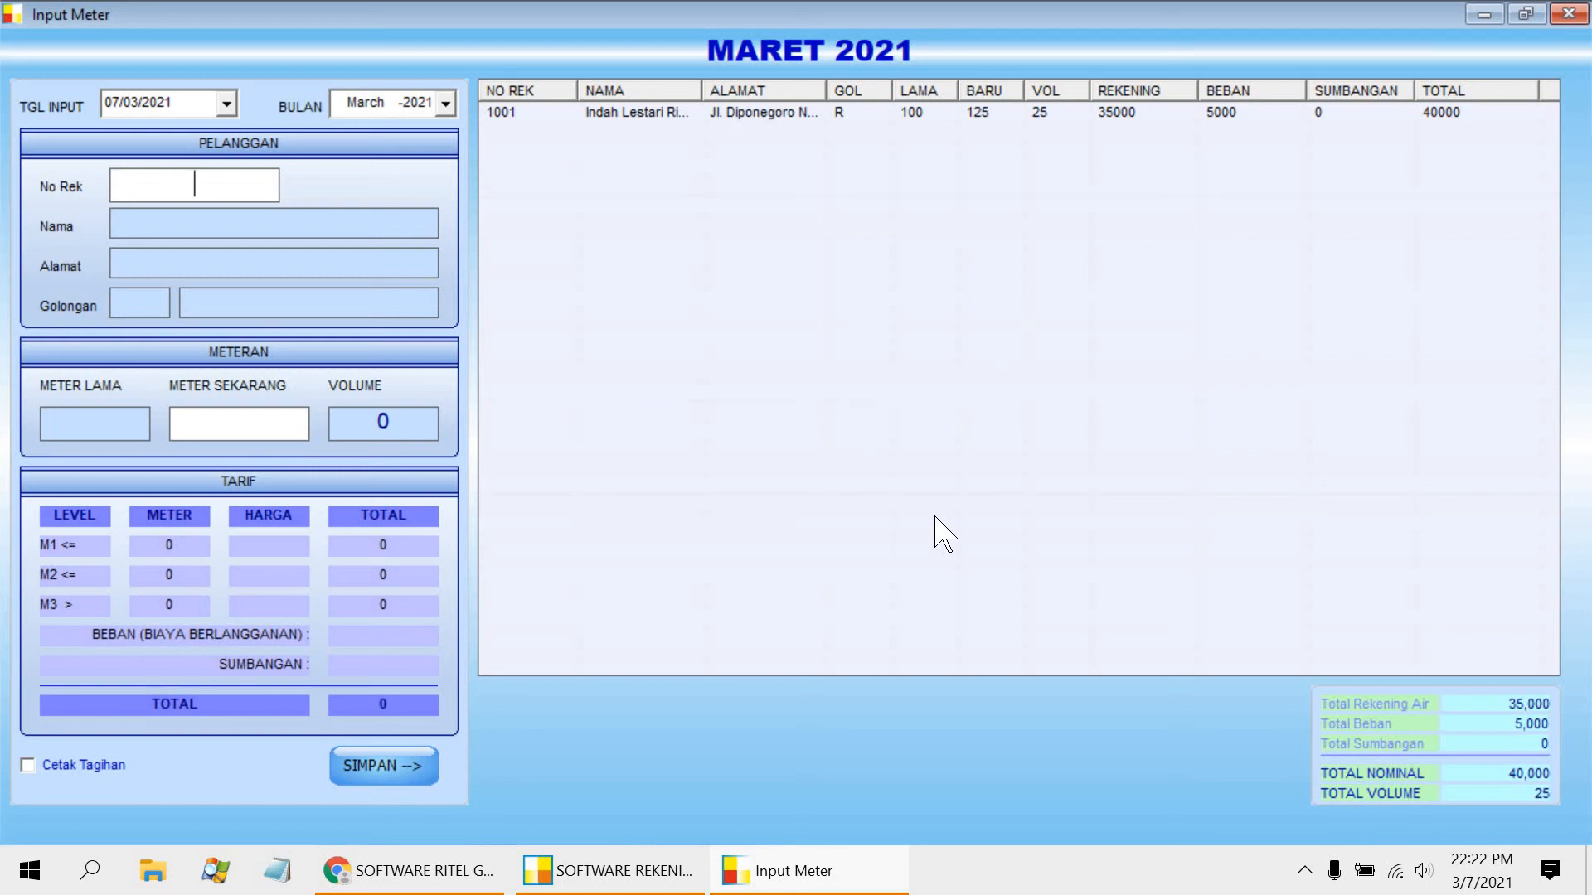
- Enter the account number of the customer with the old meter value of 58, set Meter Sekarang to 65, and save the reading
type("1002")
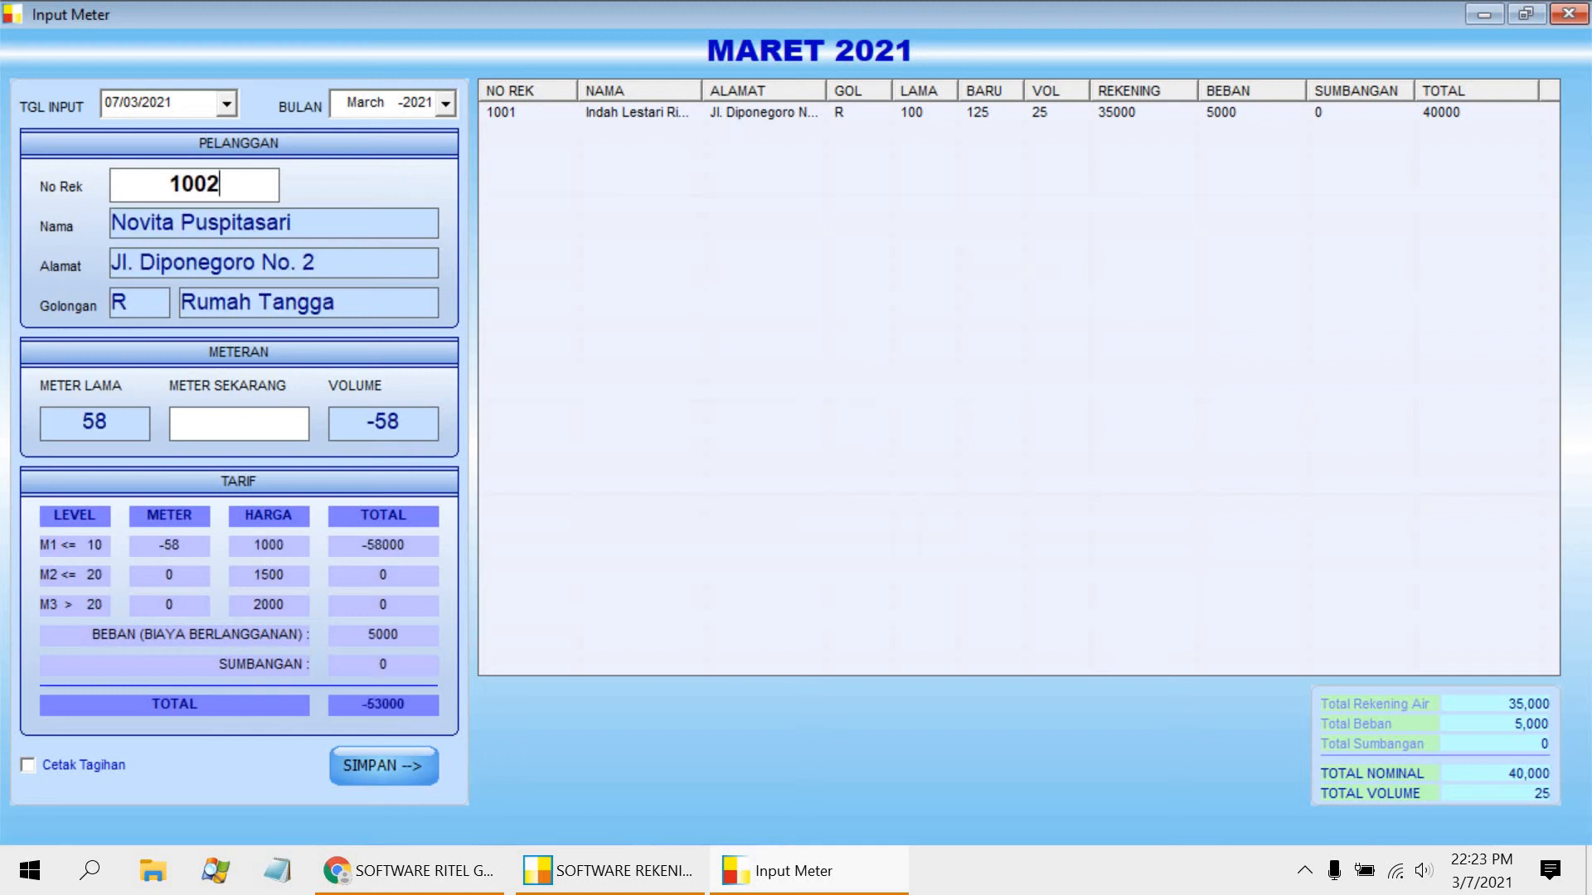
left_click(239, 423)
type("65")
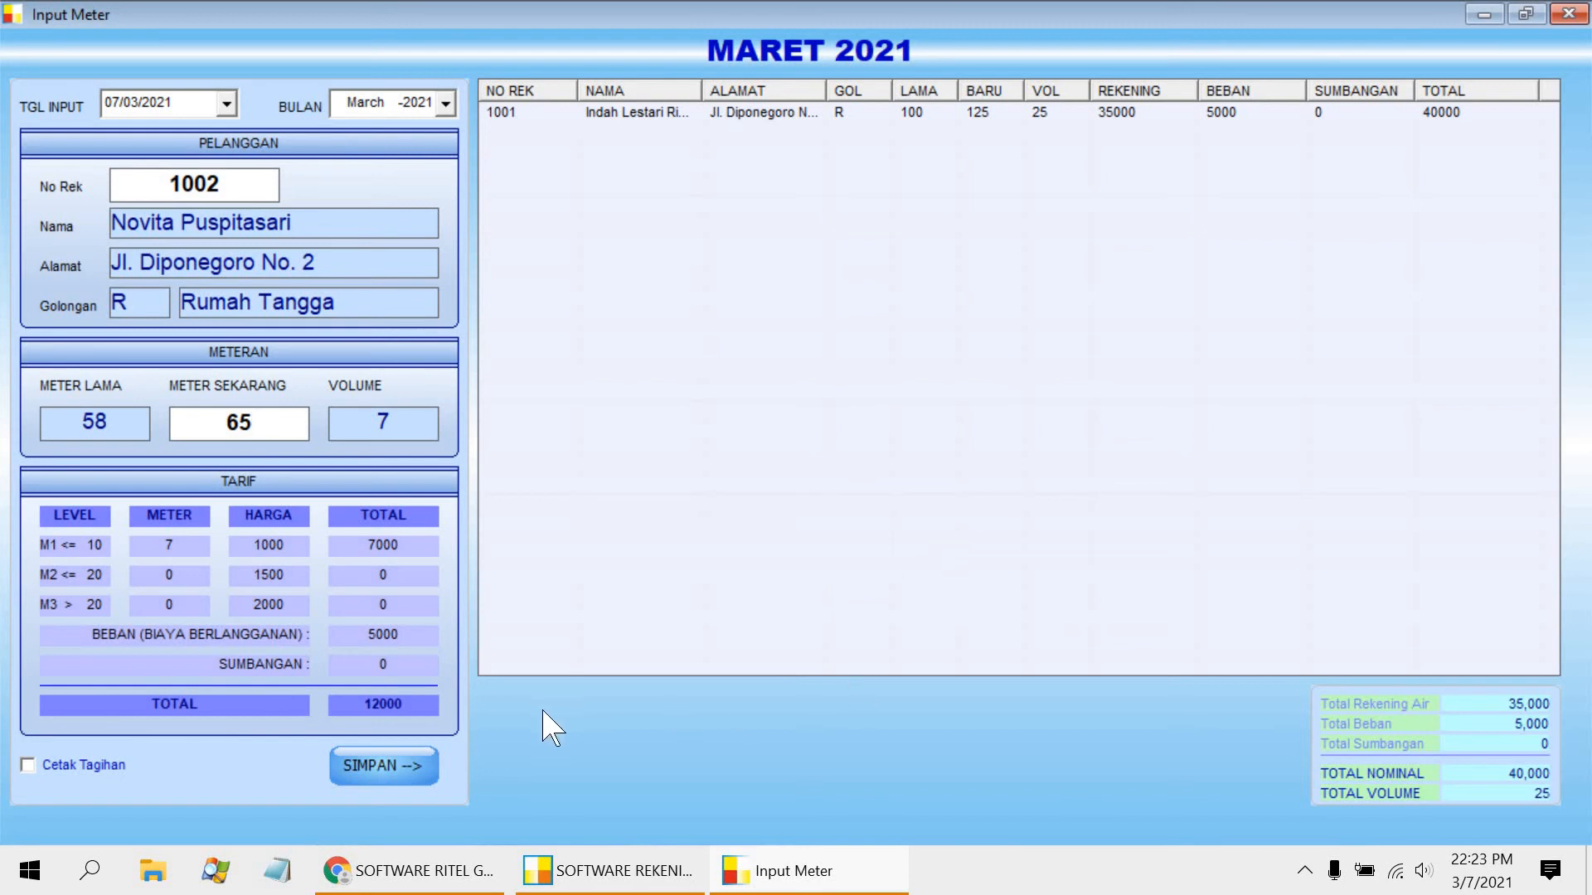
left_click(421, 766)
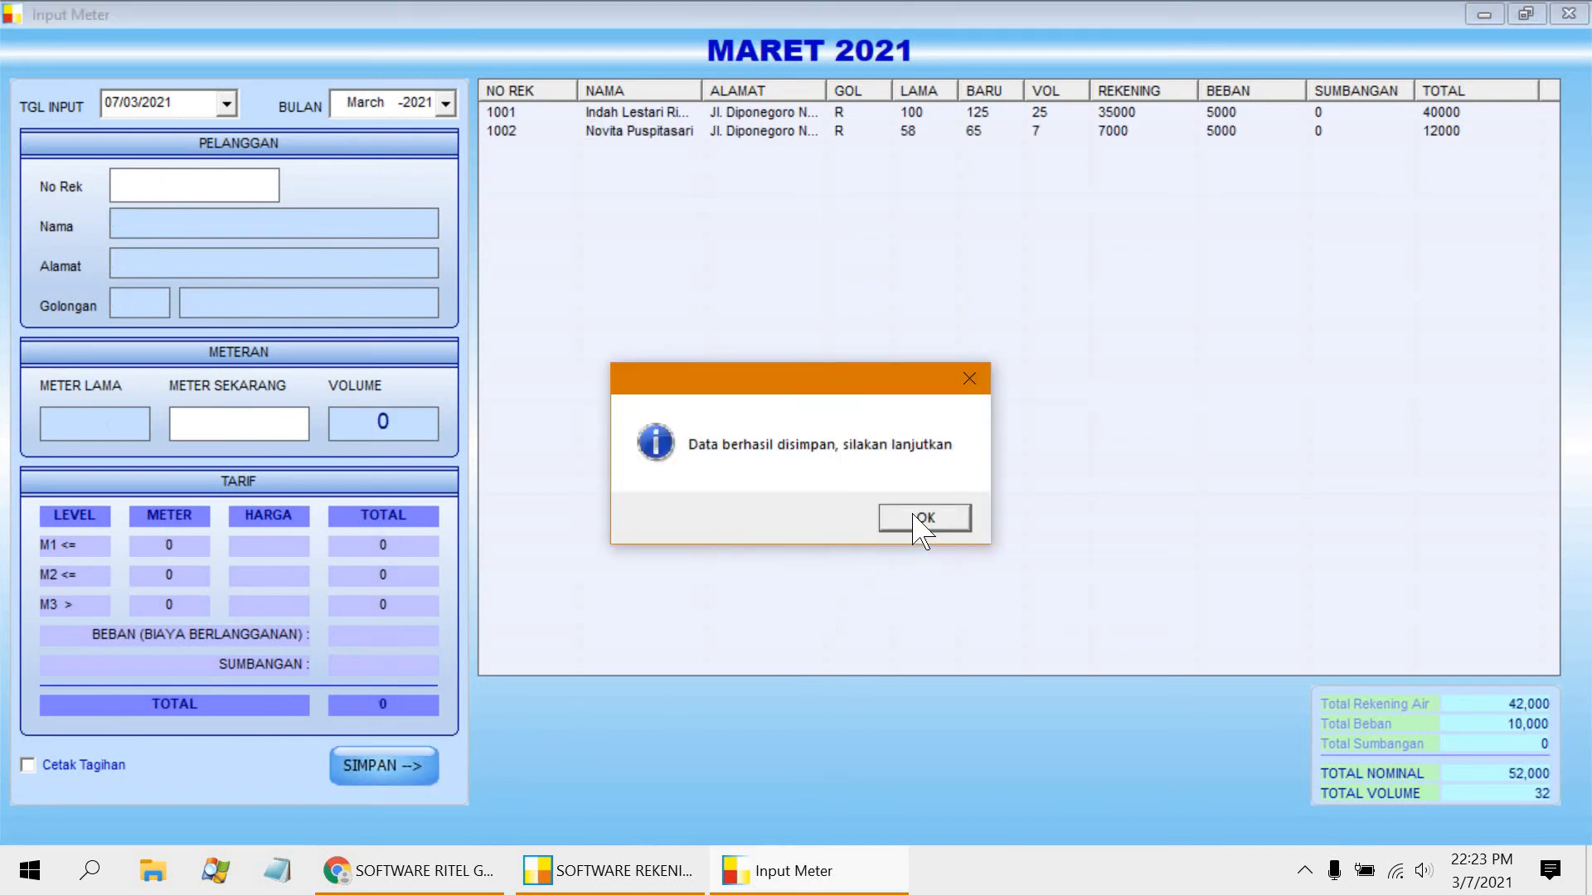
left_click(915, 518)
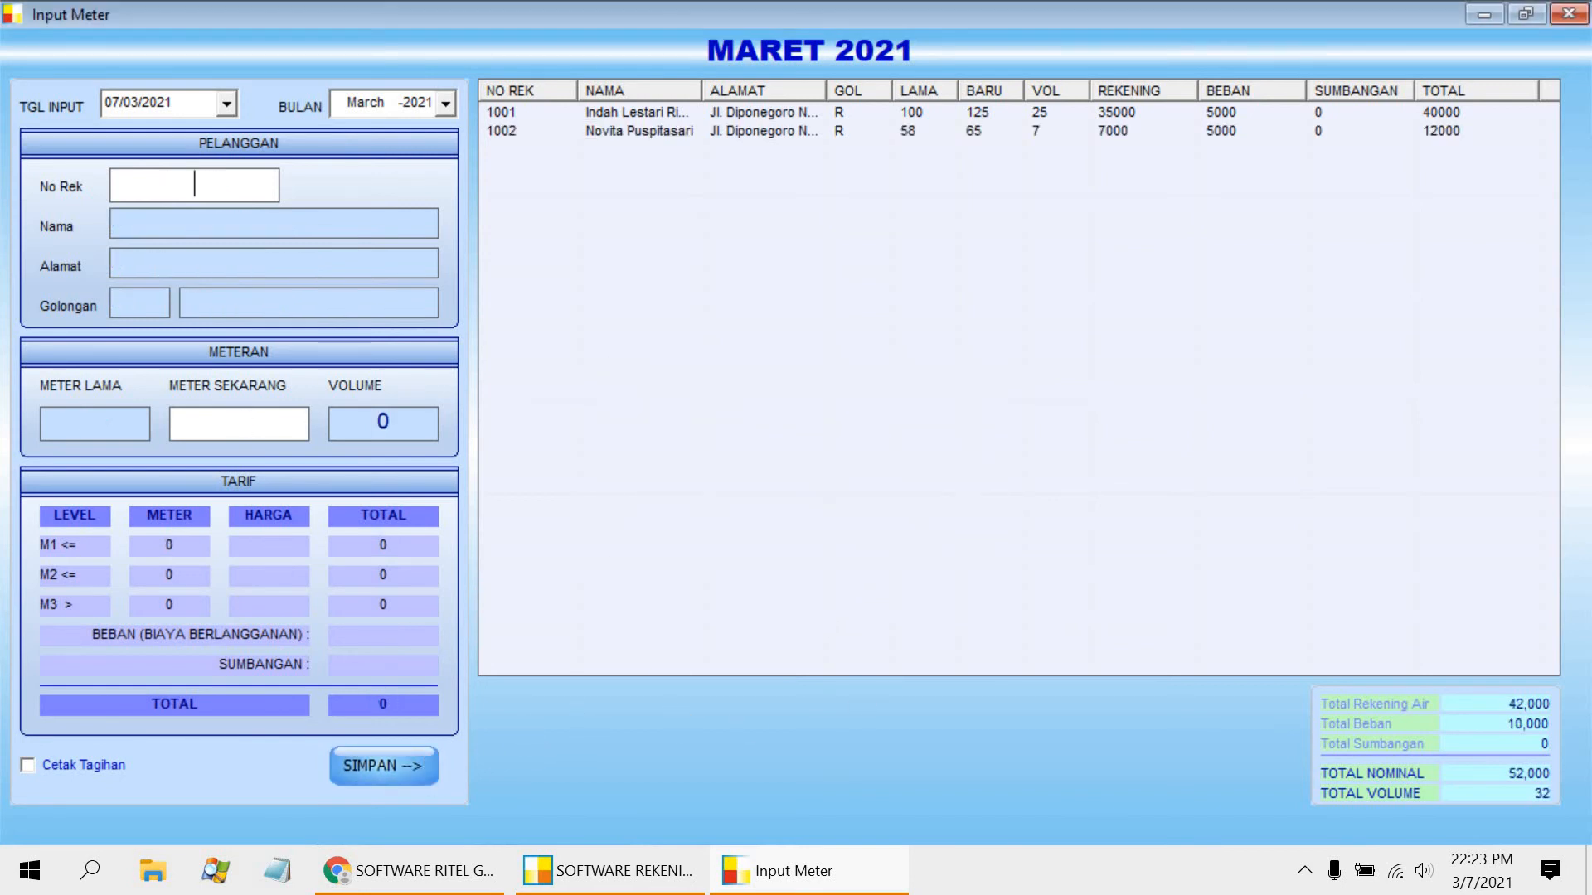
- Record Meter Sekarang 475 for the customer with the old meter value of 425, save it, and close the Input Meter window
type("1003")
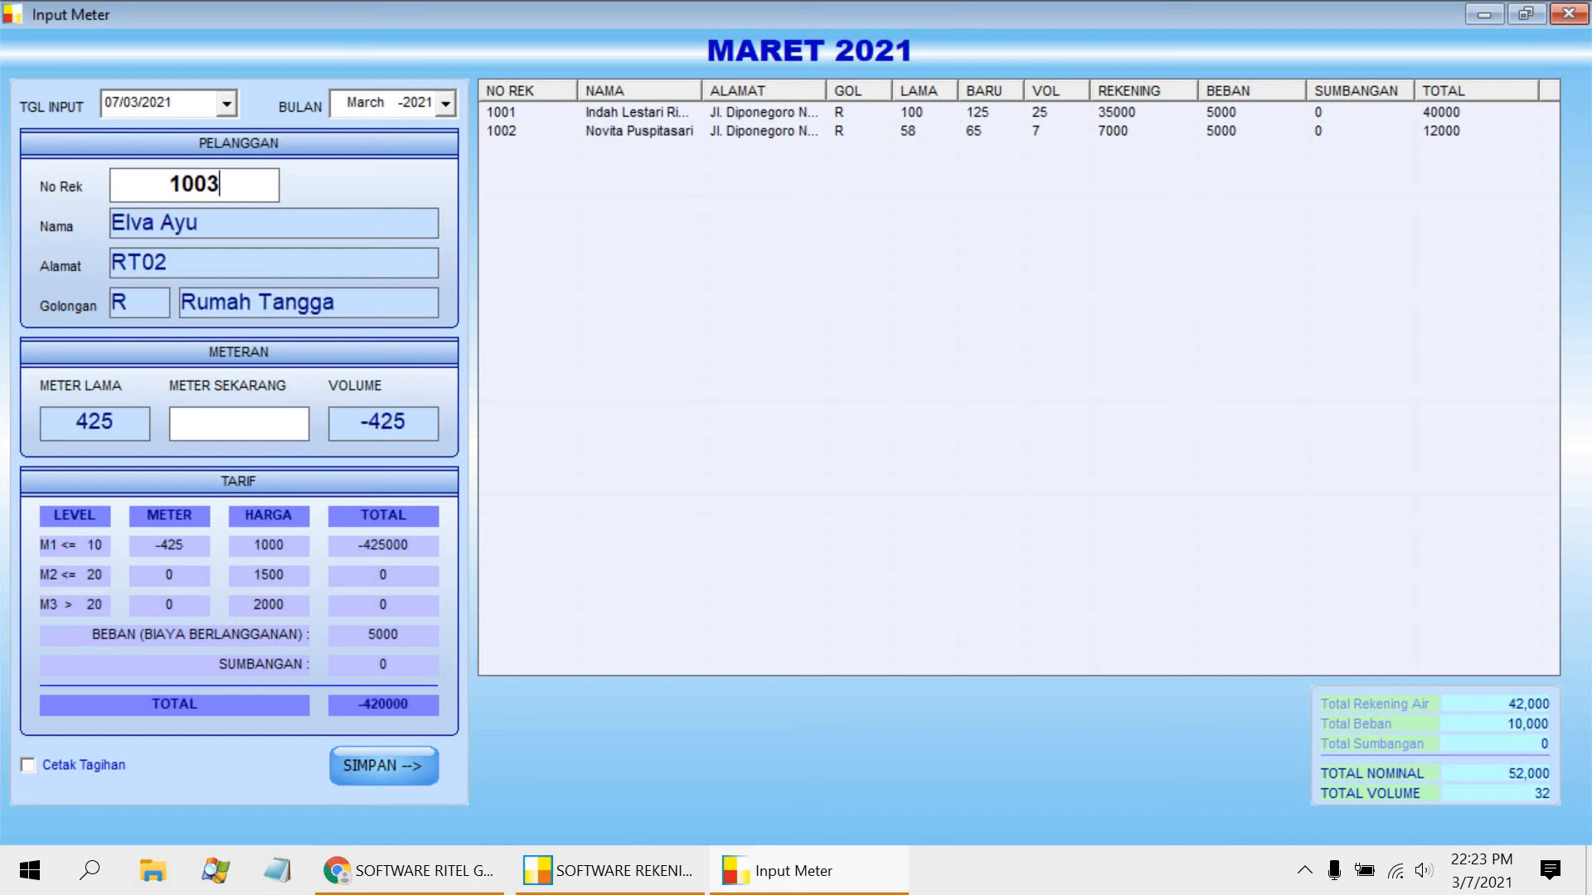
left_click(239, 424)
type("475")
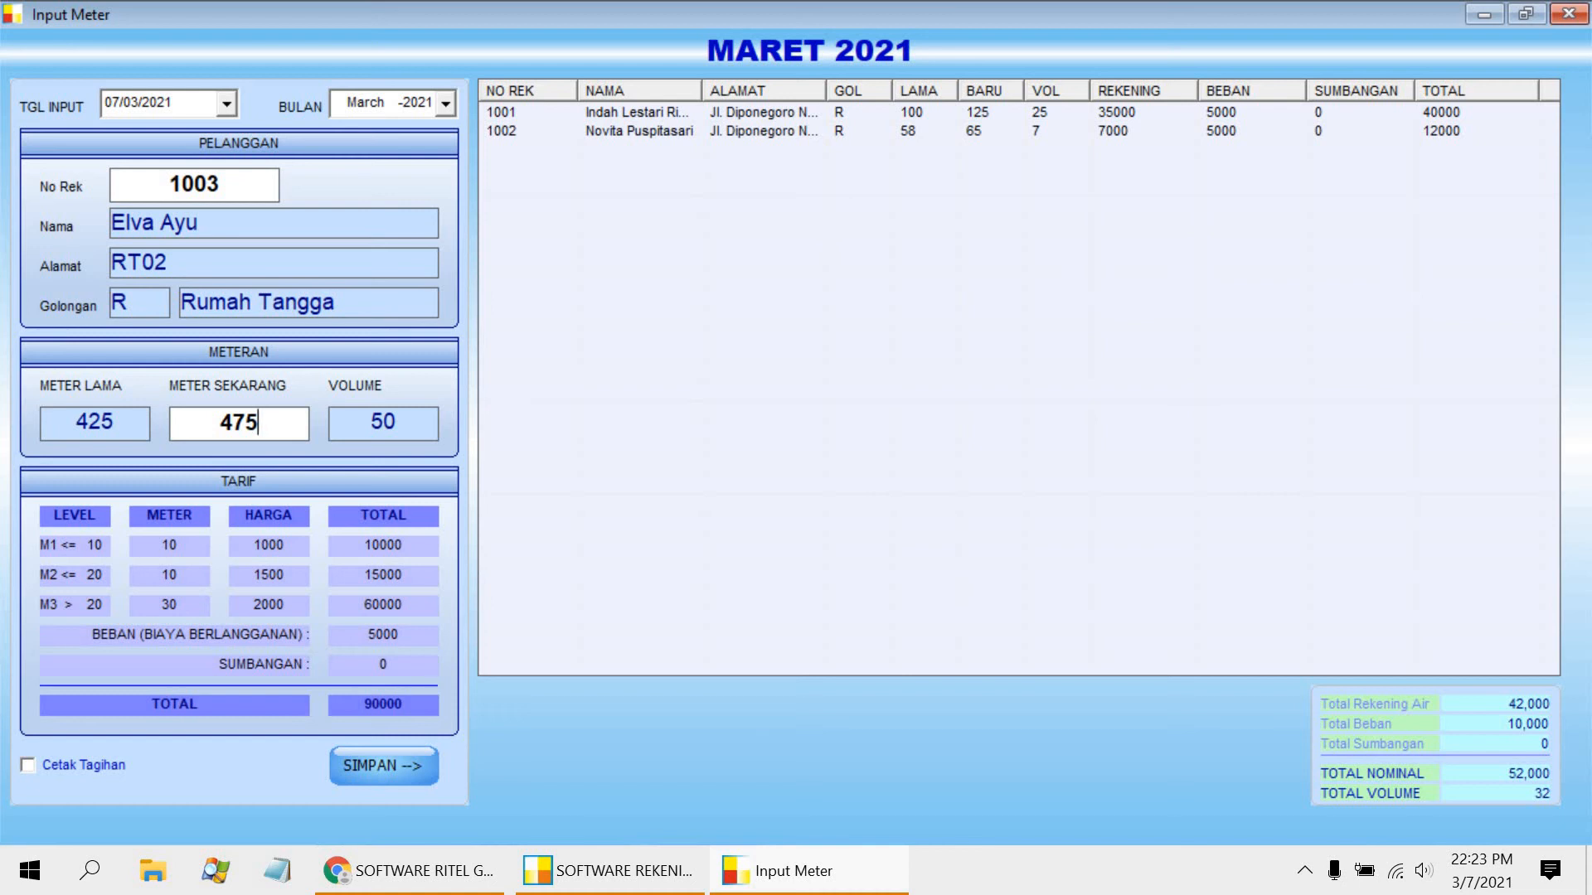
left_click(356, 771)
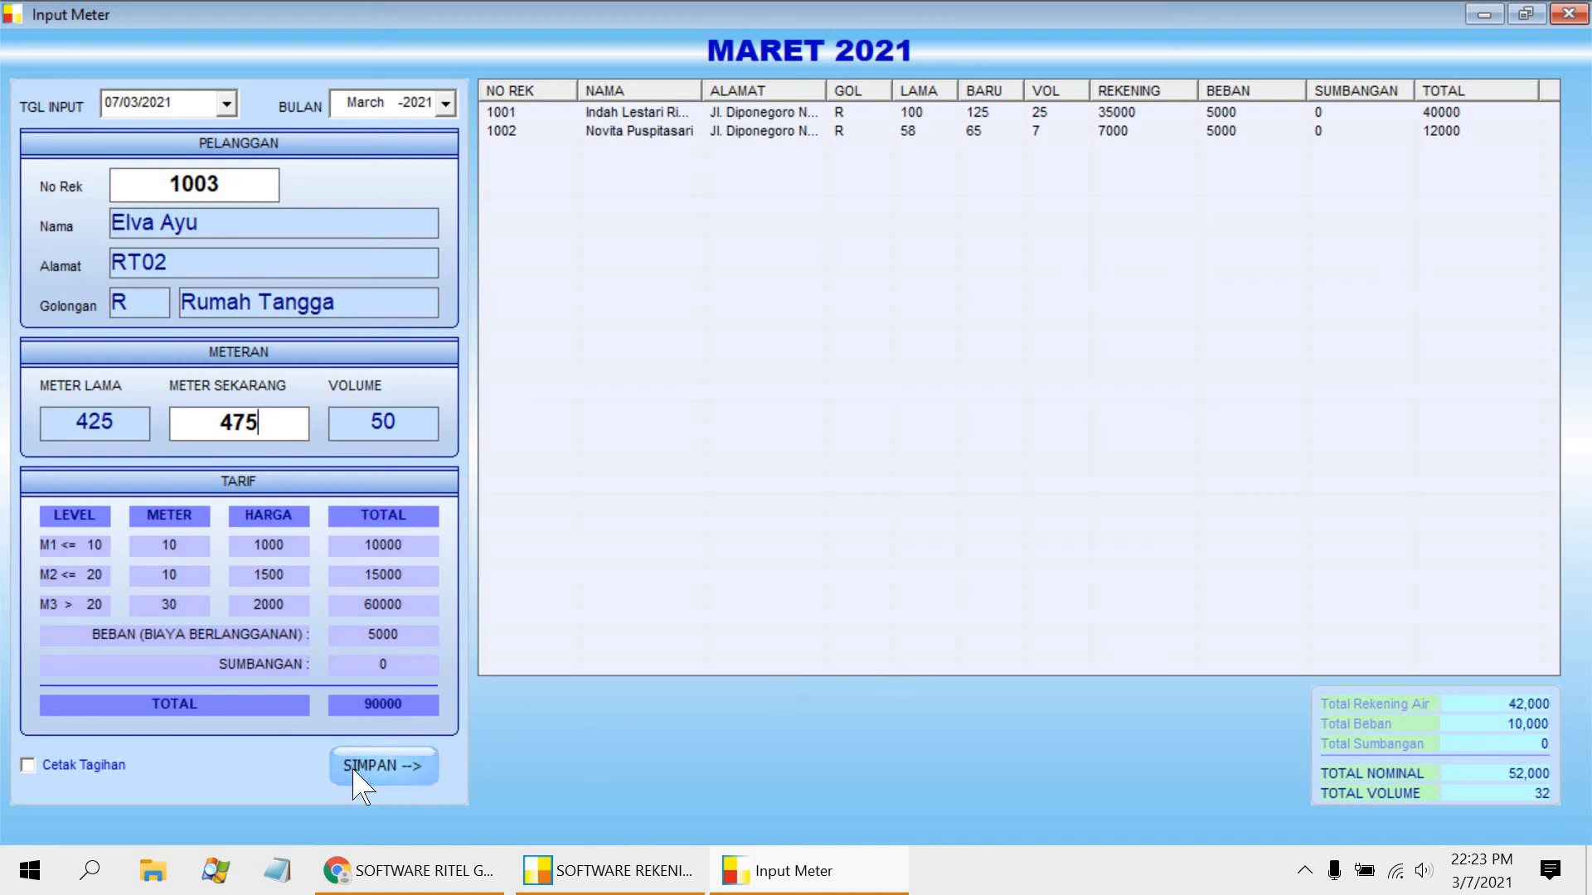
left_click(933, 524)
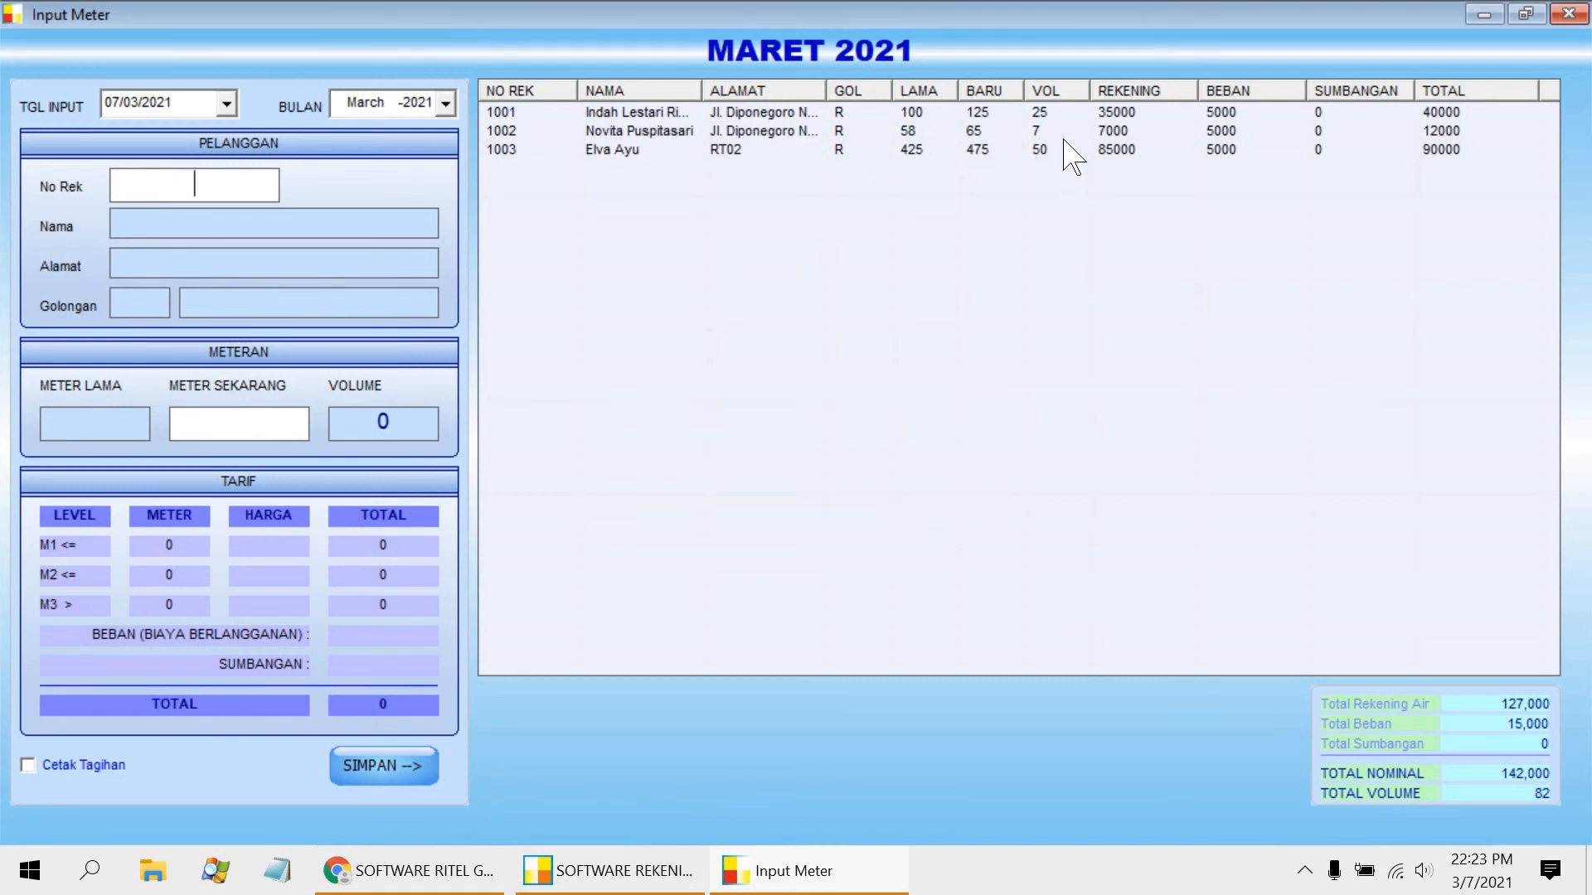
left_click(1569, 13)
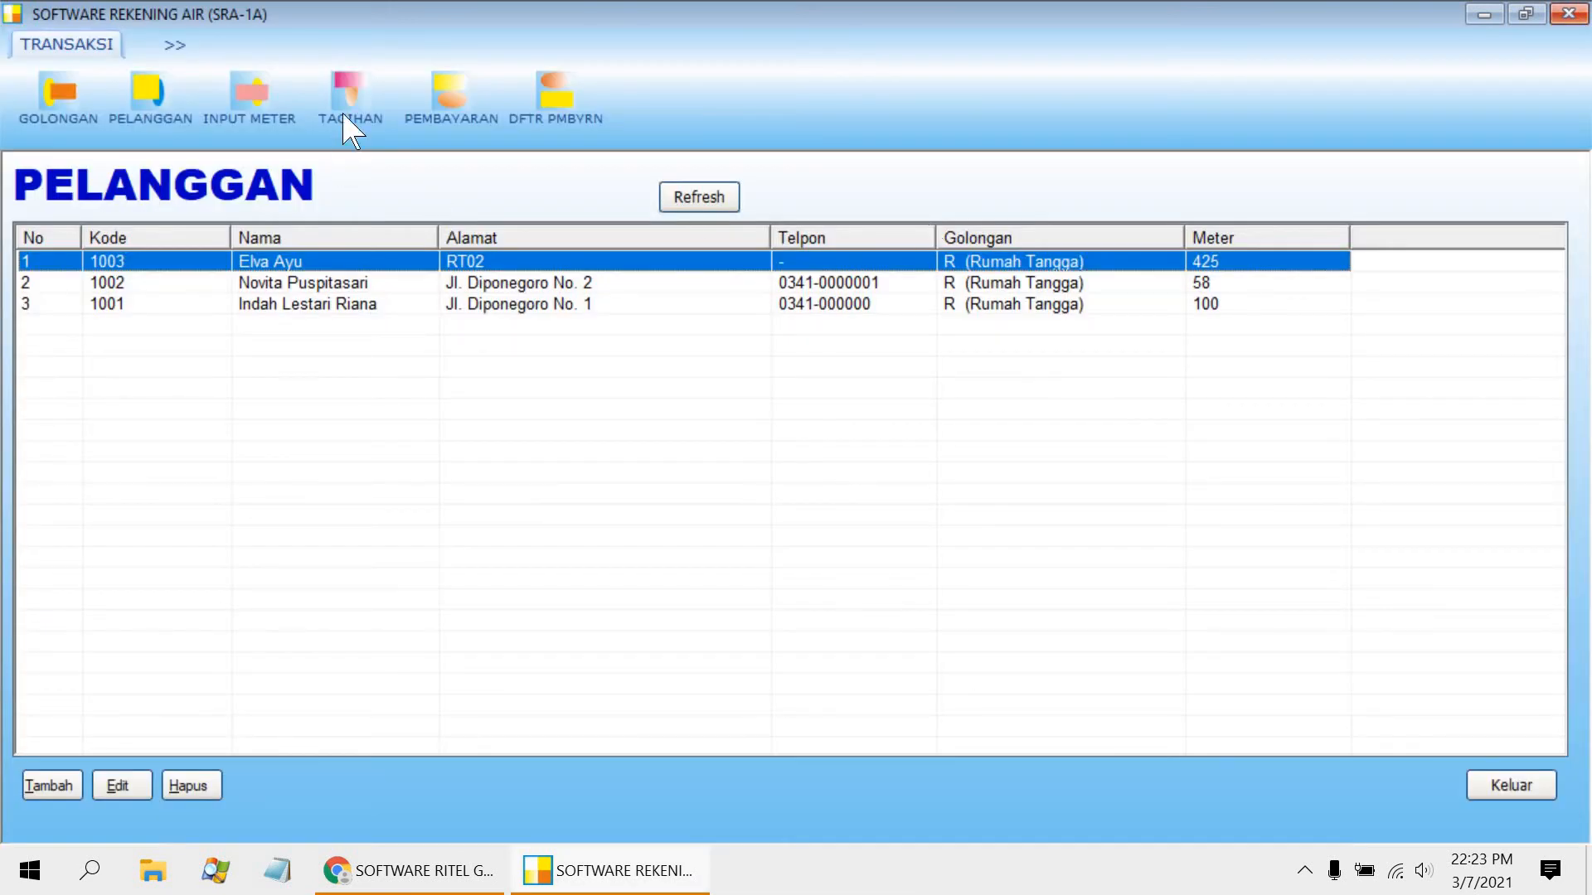
- Open the Tagihan list, save a Pembayaran of 50000 for the first listed customer's Maret 2021 bill, and refresh the list
left_click(349, 124)
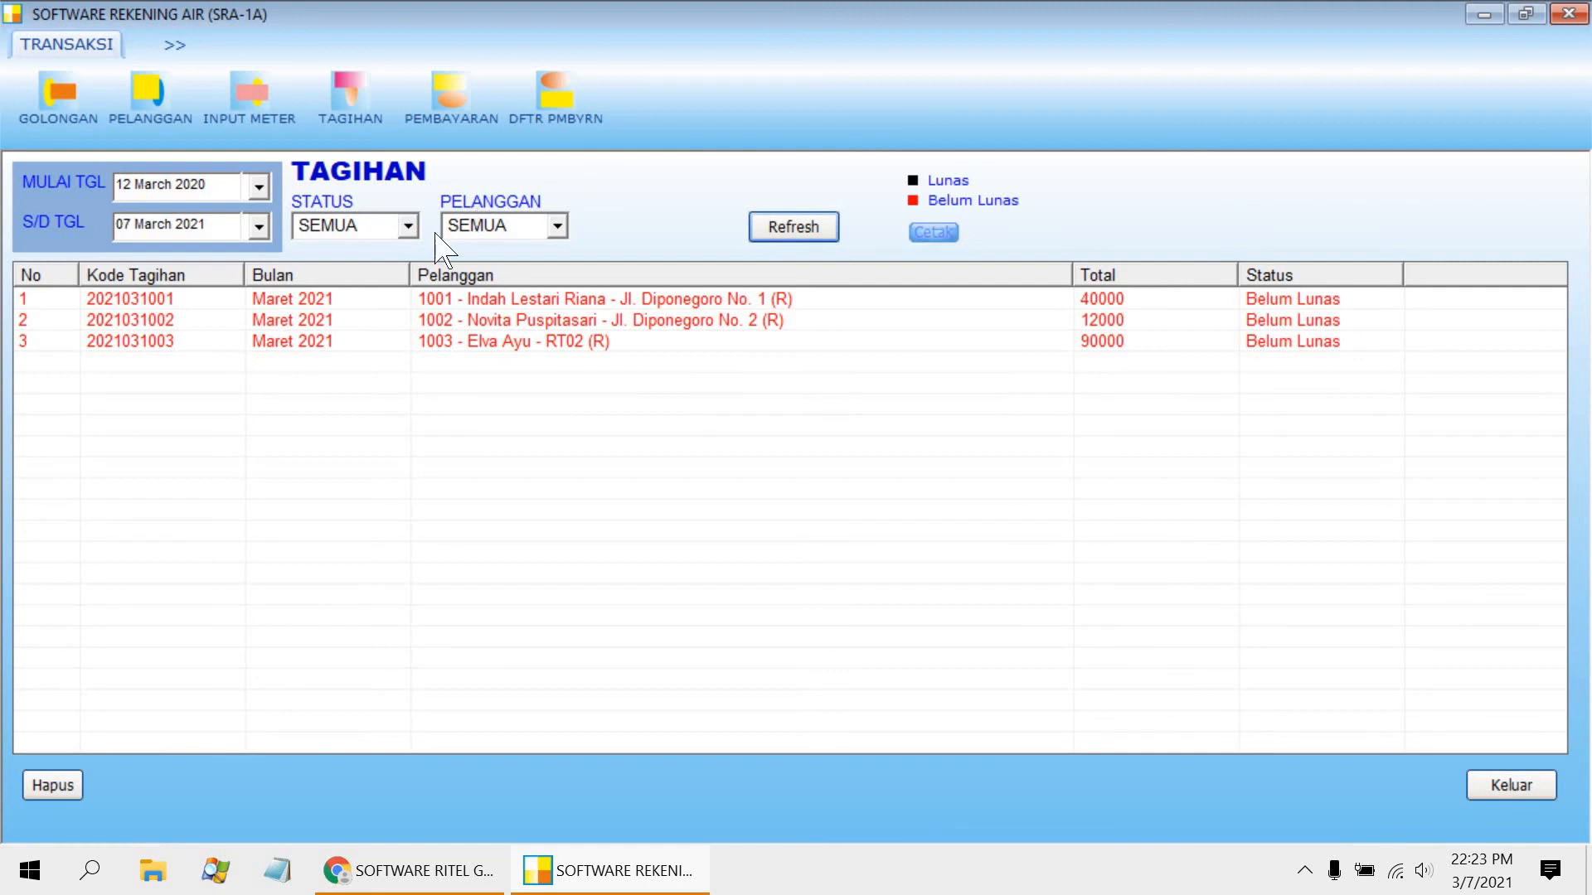
left_click(463, 103)
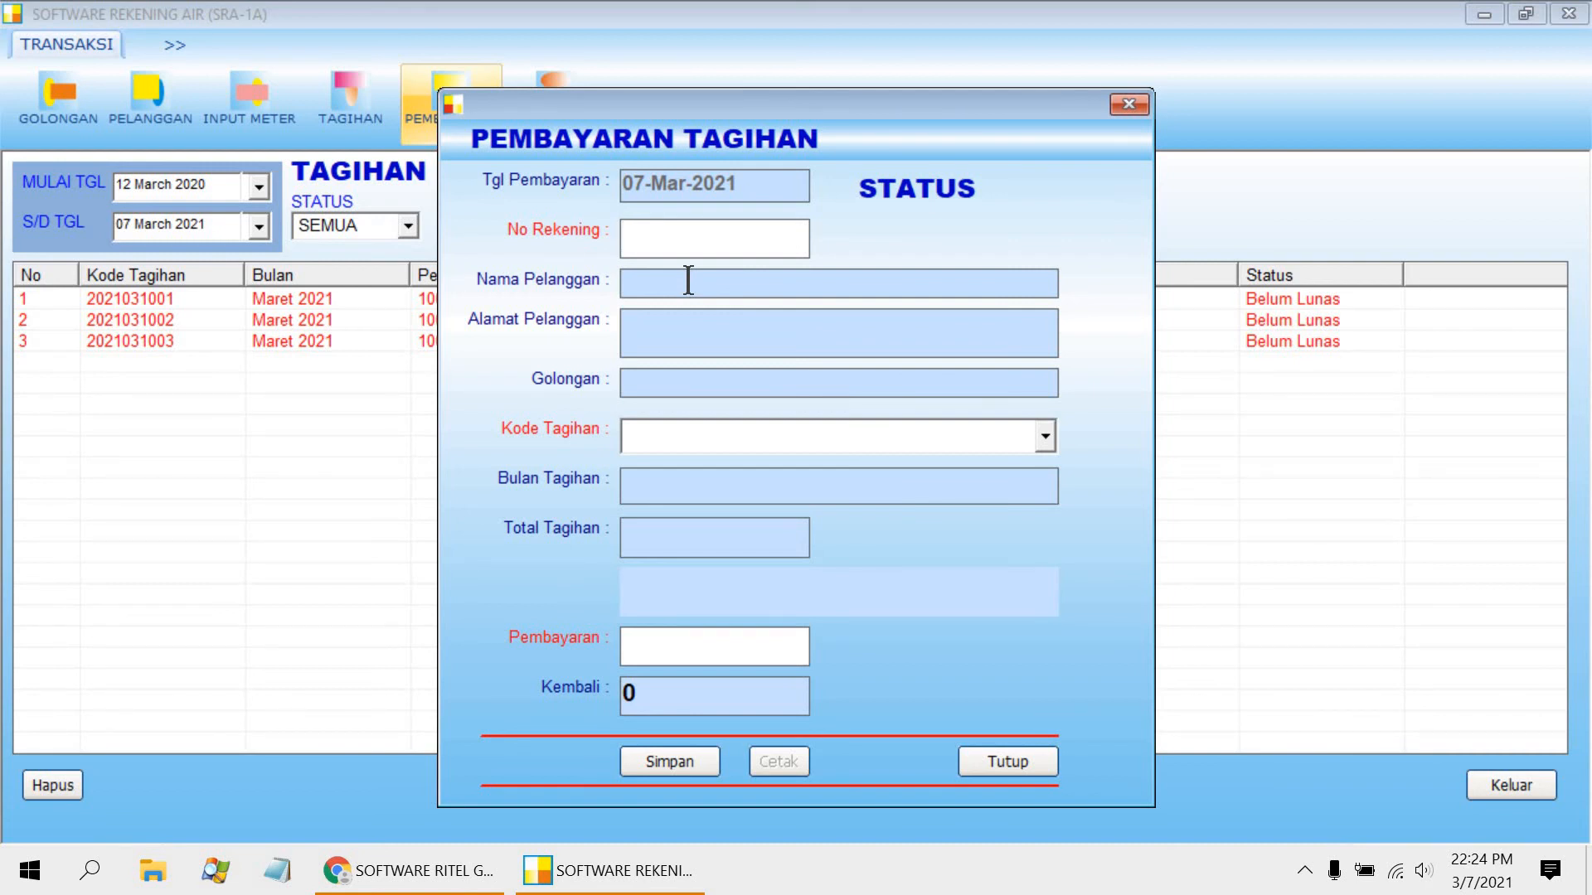
type("1001")
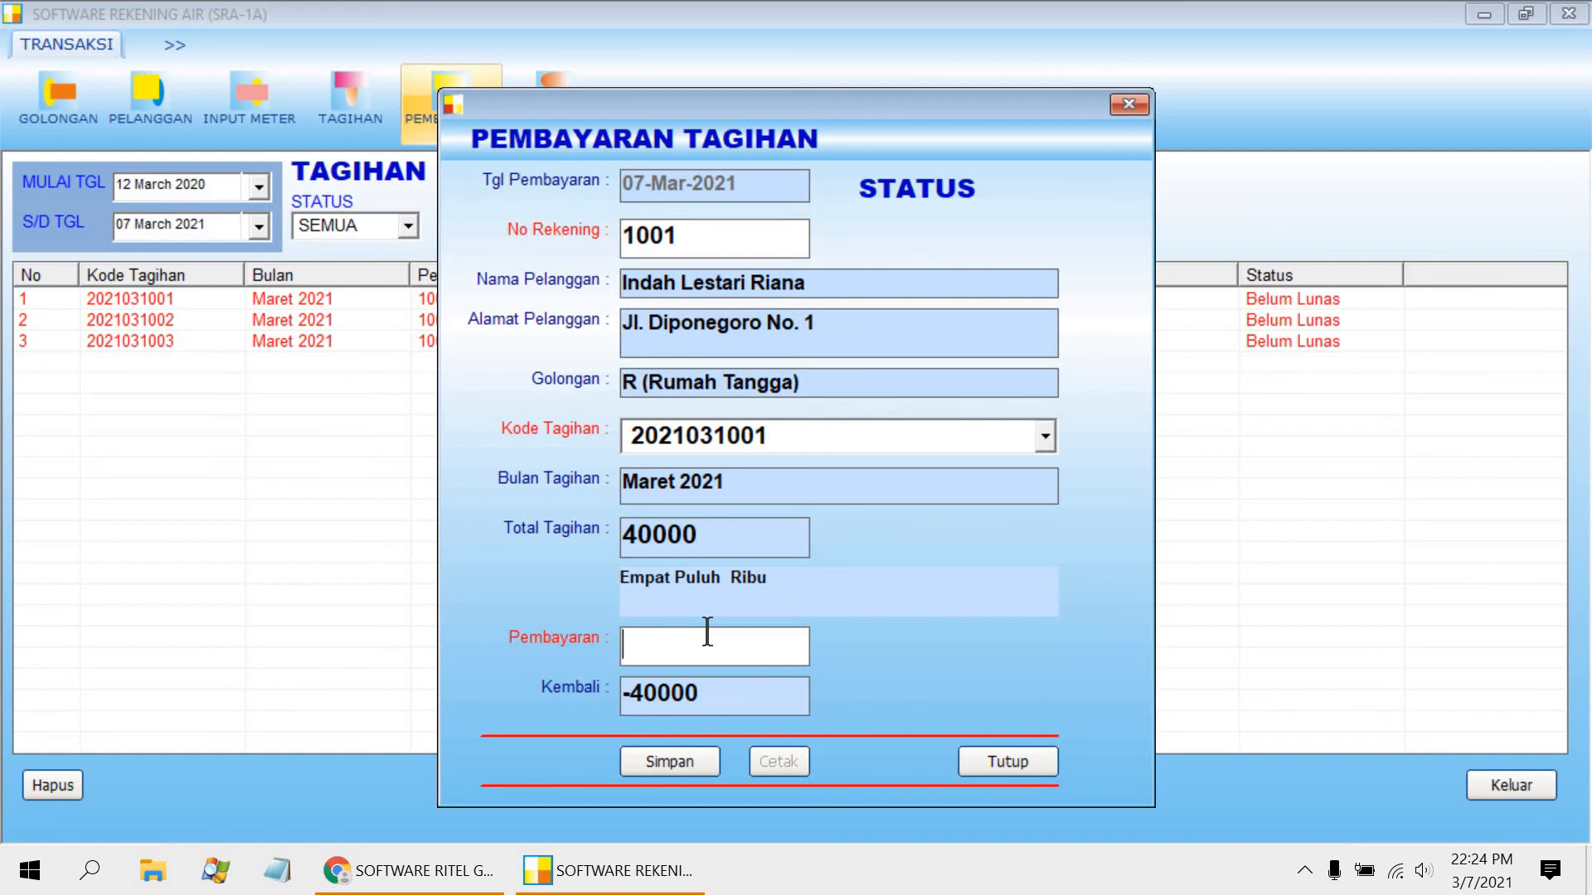
type("50000")
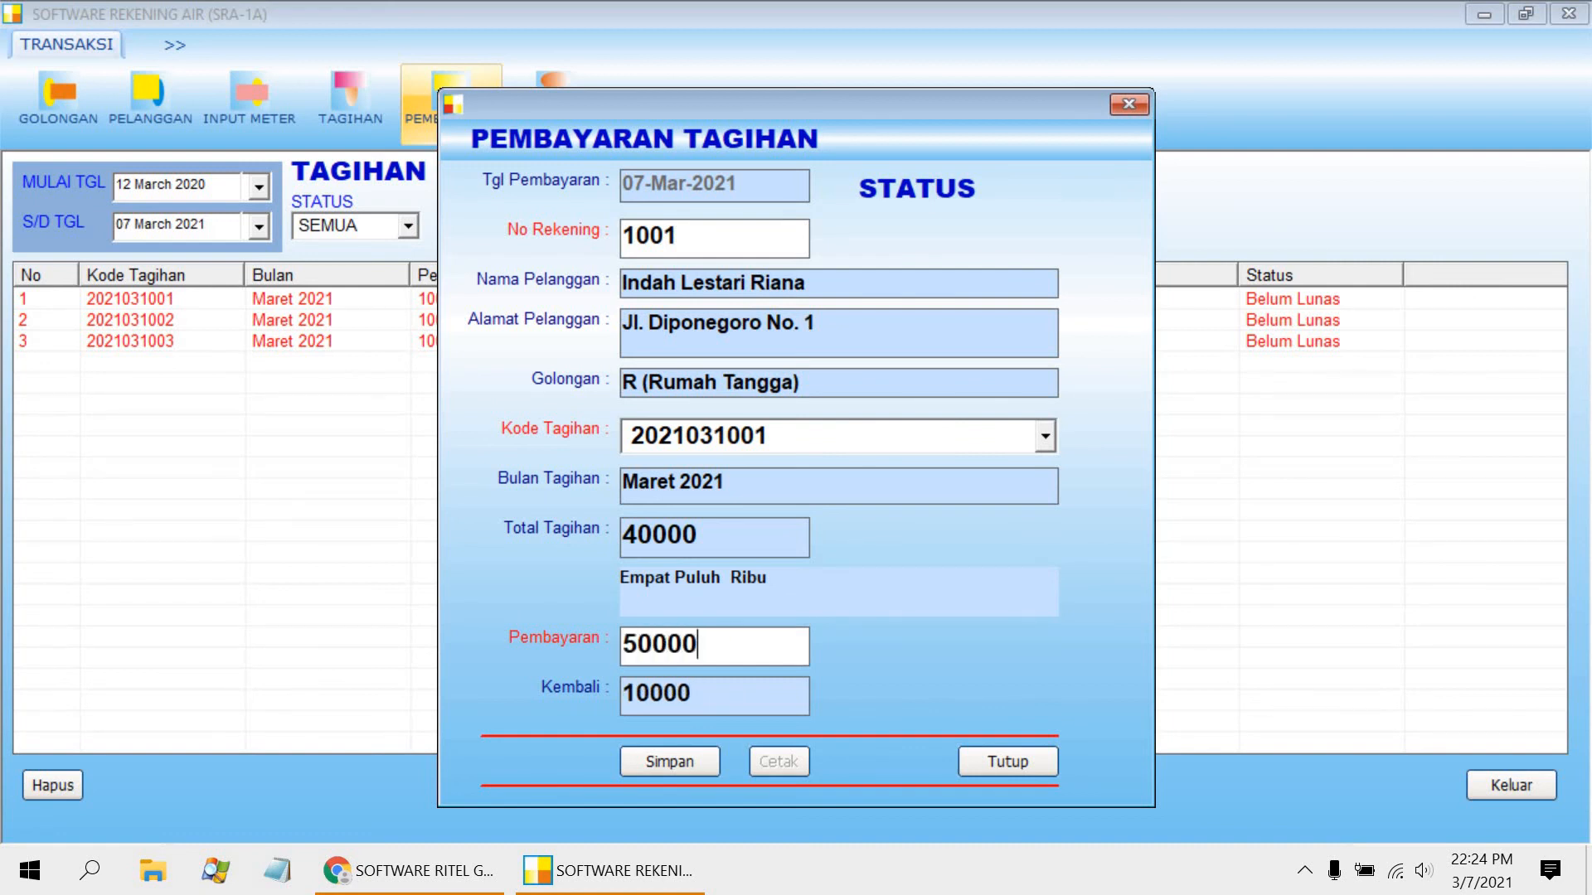
left_click(697, 760)
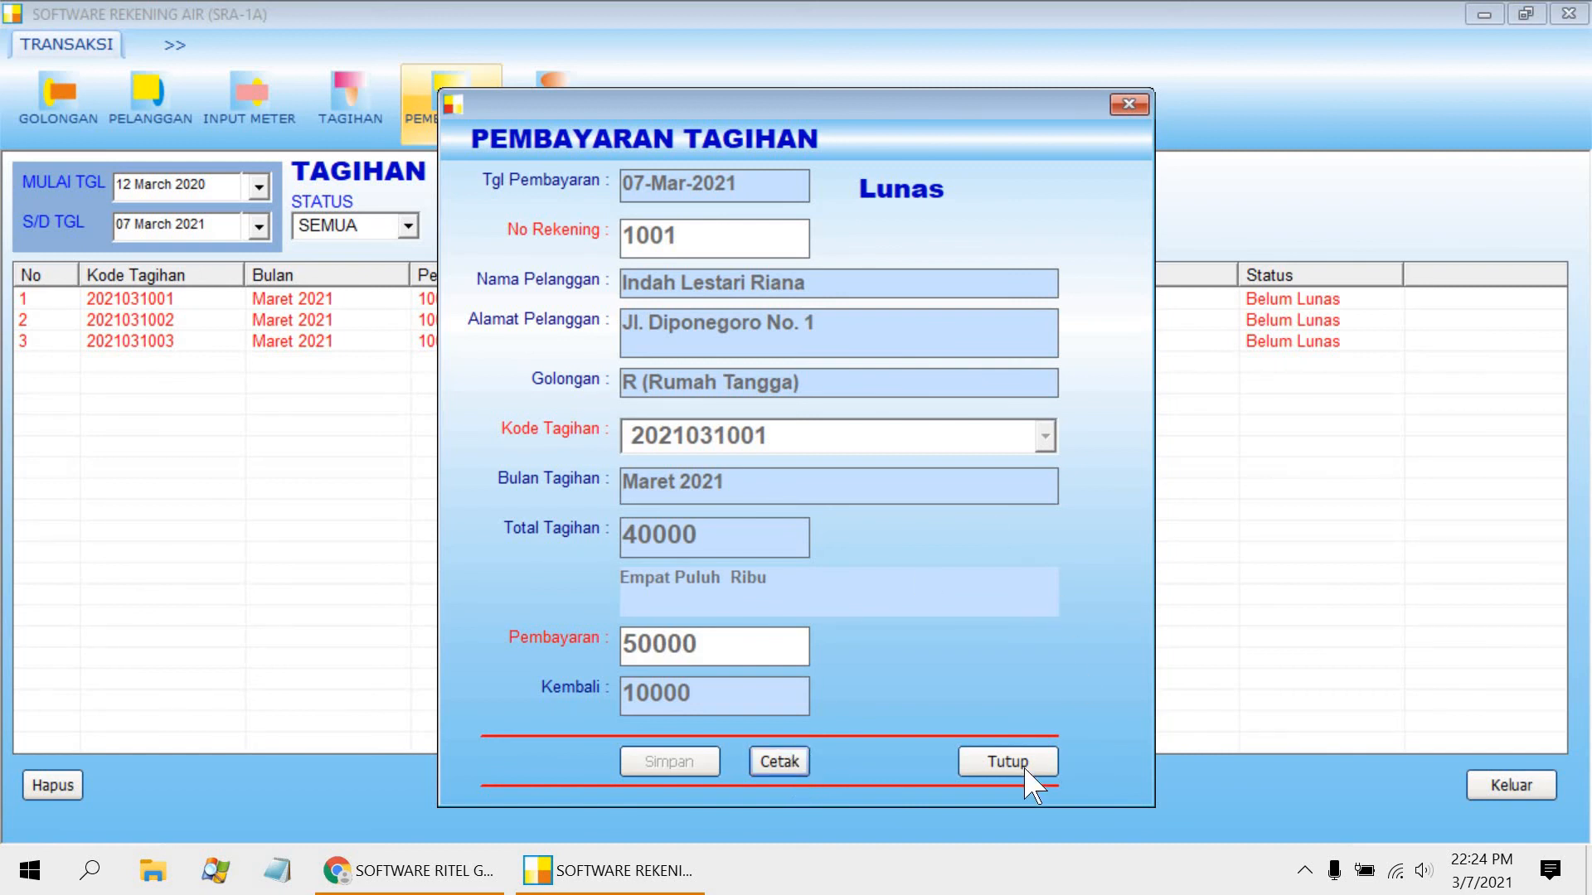
left_click(1001, 750)
left_click(808, 233)
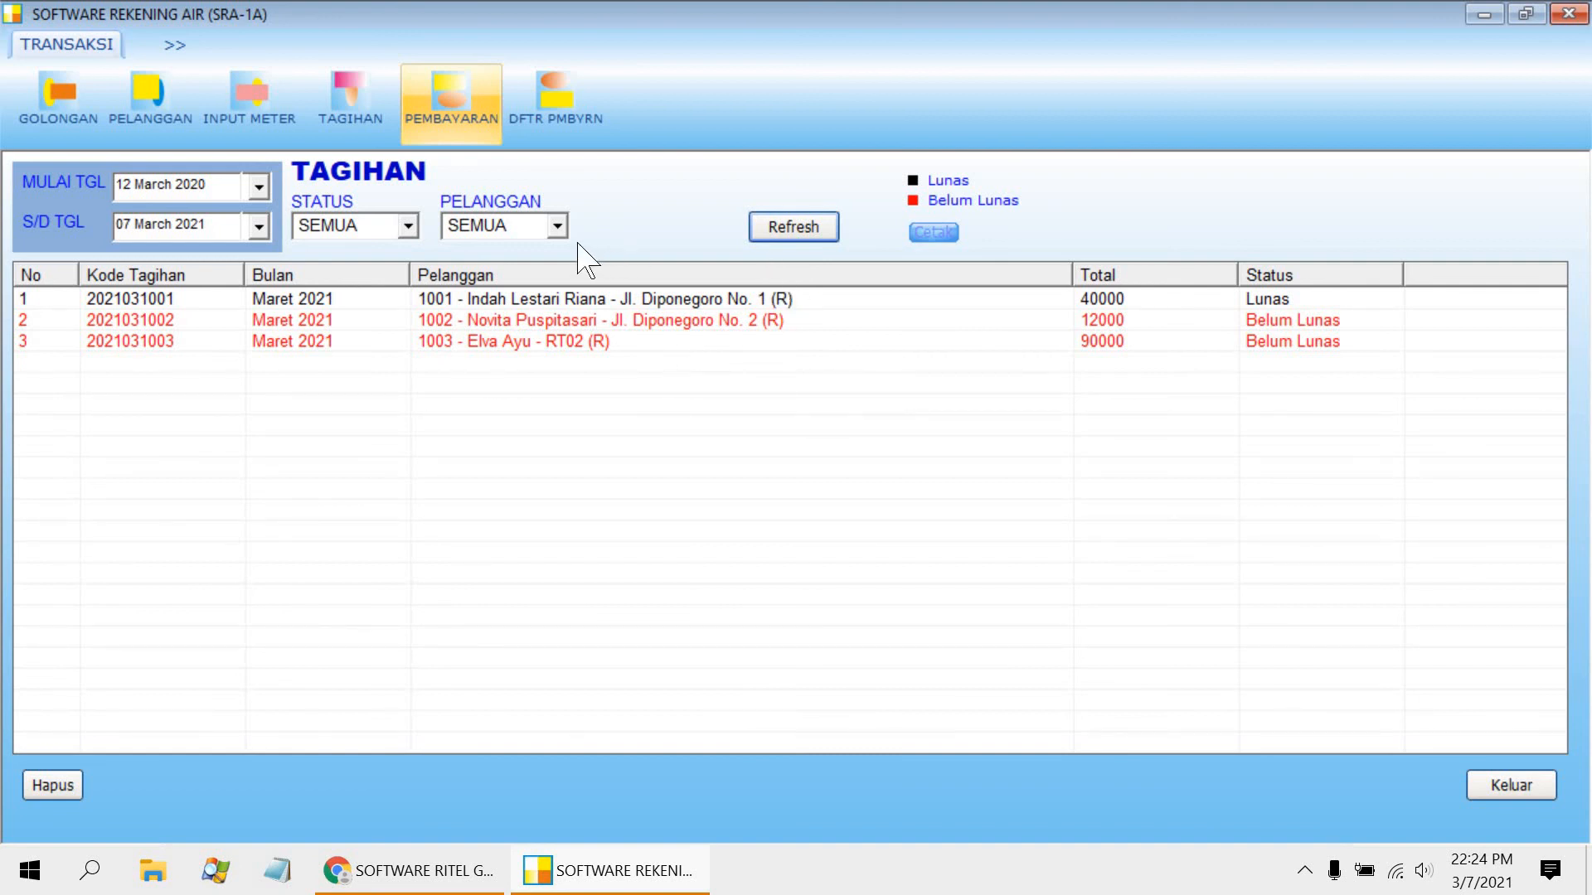
- Save a Pembayaran of 12000 for the second listed customer's Maret 2021 bill and refresh the Tagihan list
left_click(482, 101)
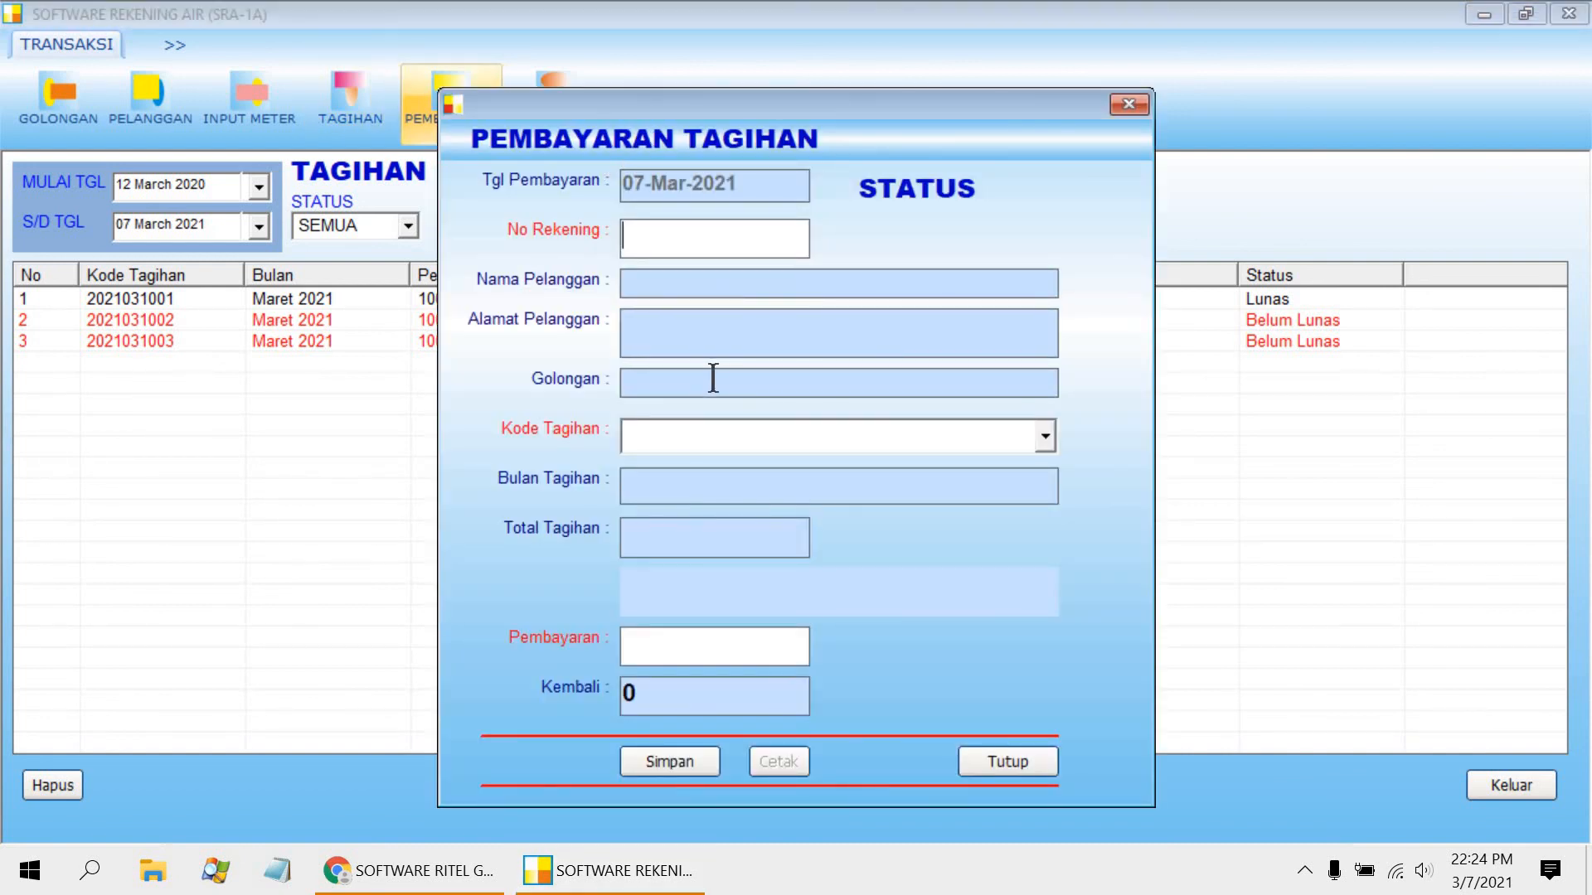
type("1002")
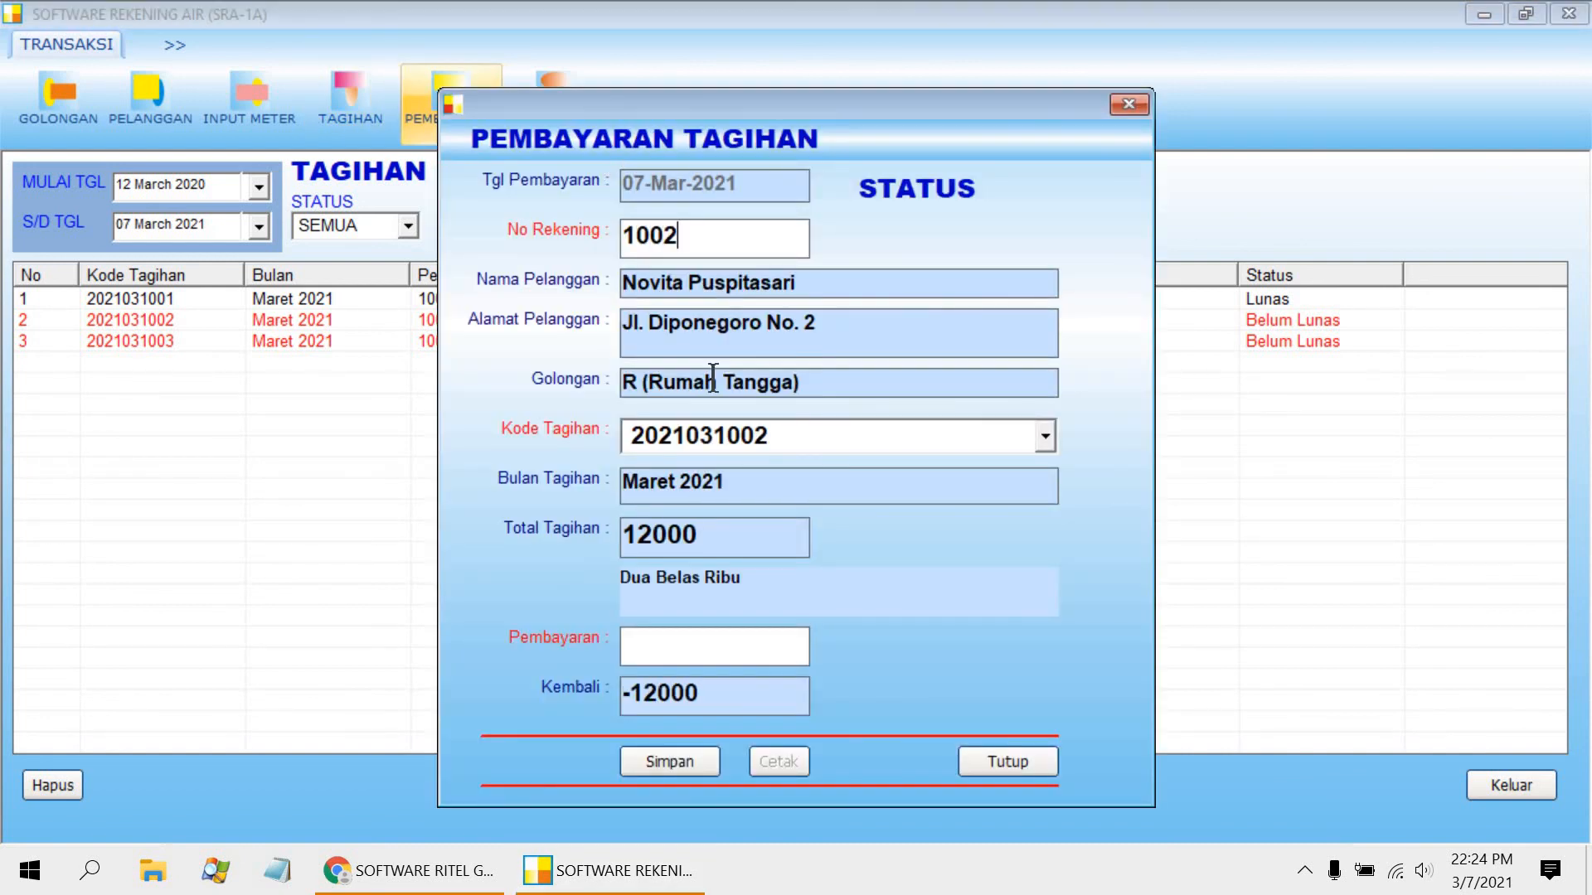
key("Return")
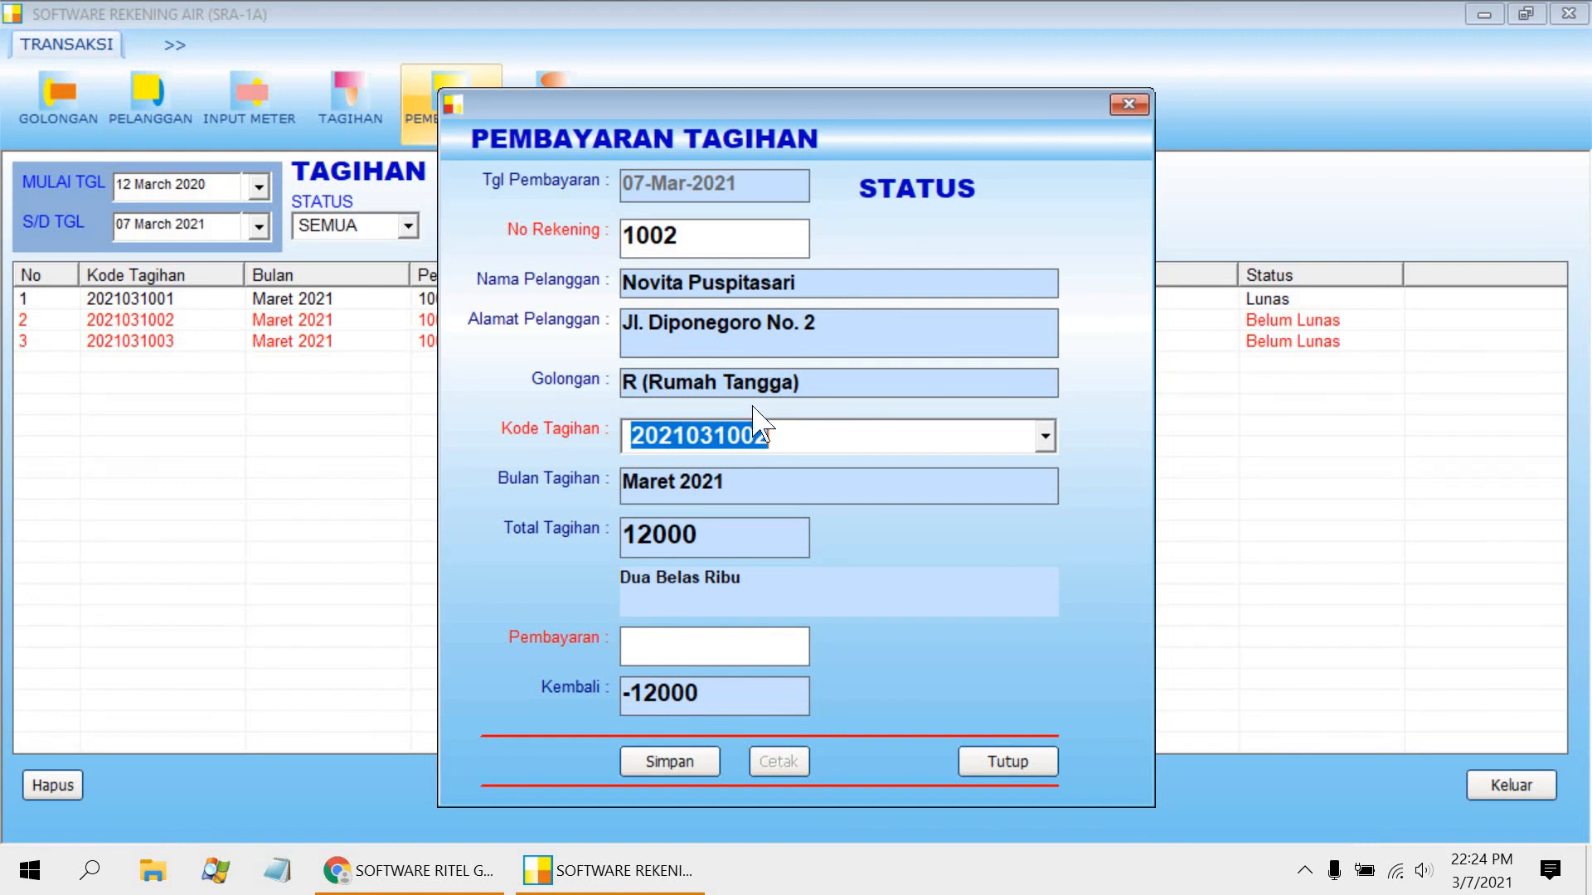
left_click(722, 649)
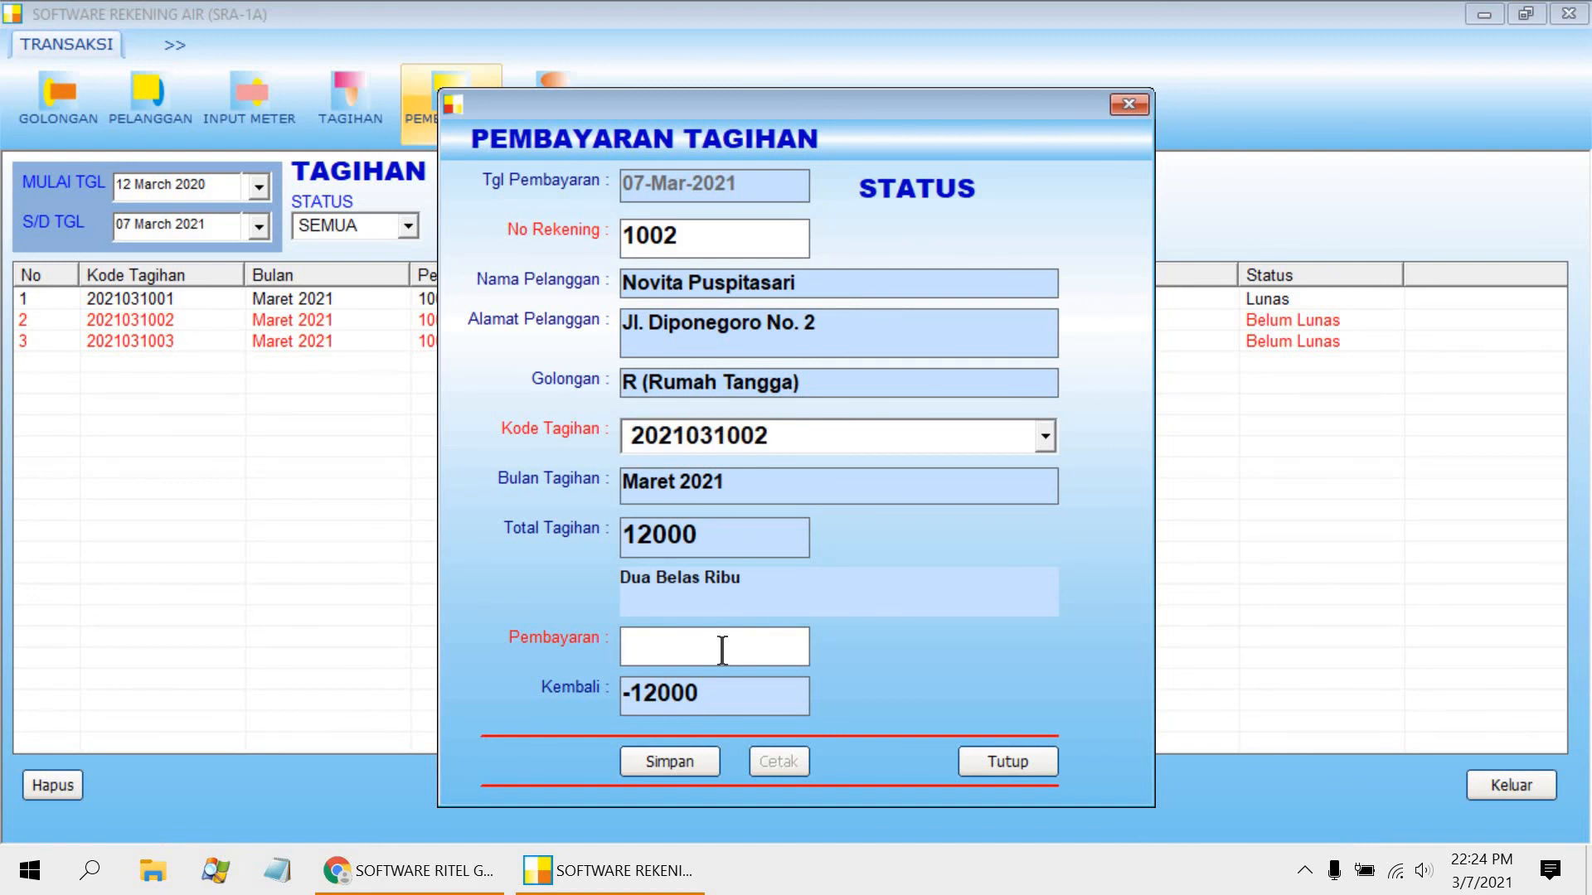
type("12000")
left_click(693, 763)
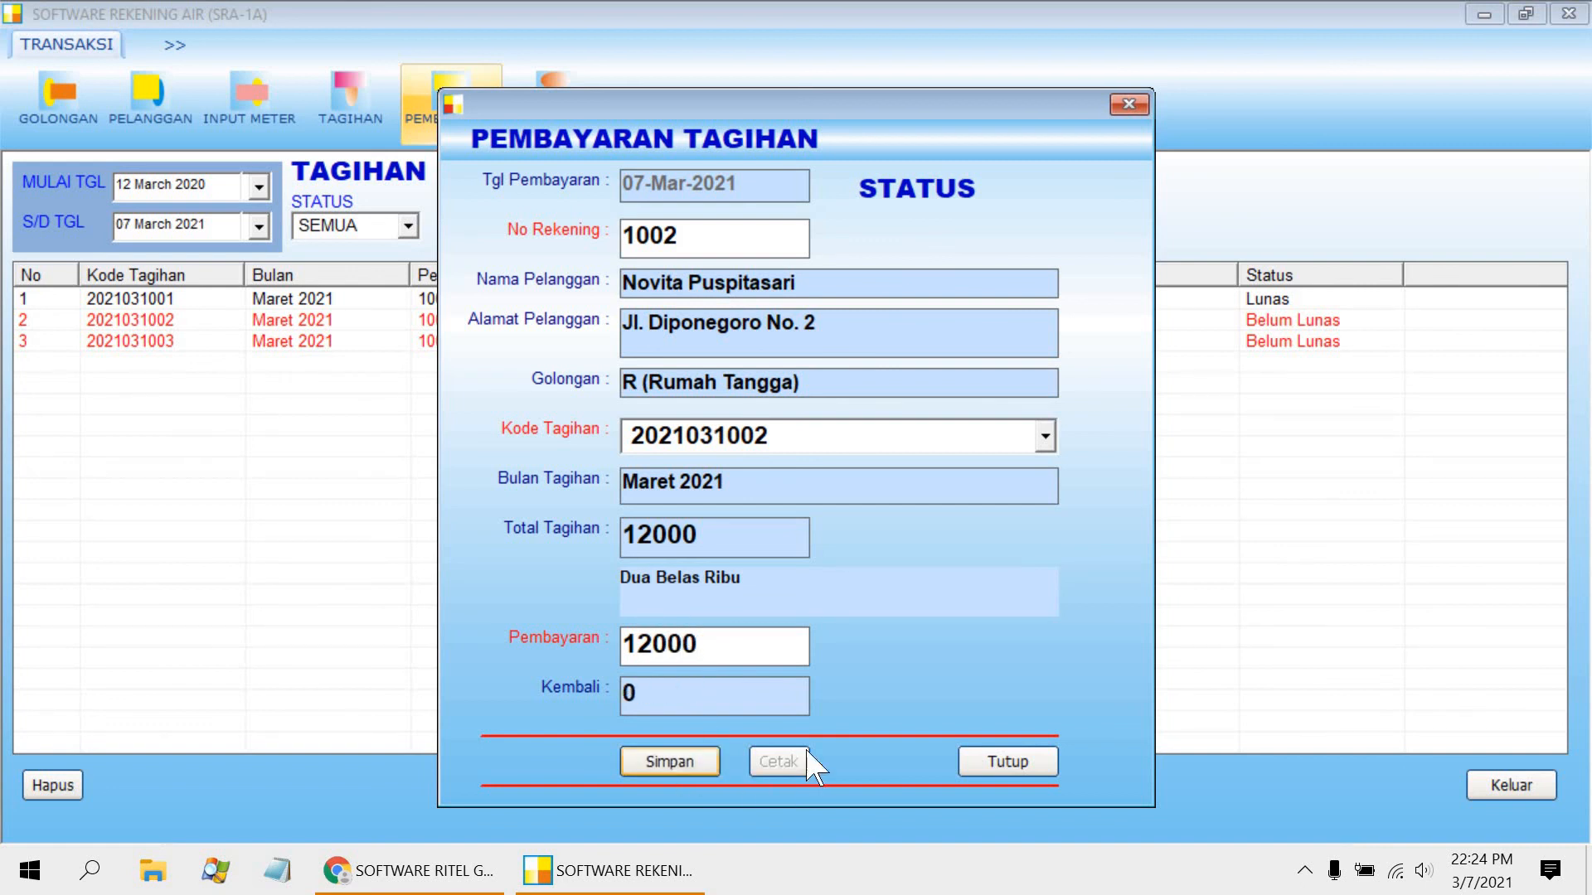
left_click(1005, 761)
left_click(808, 233)
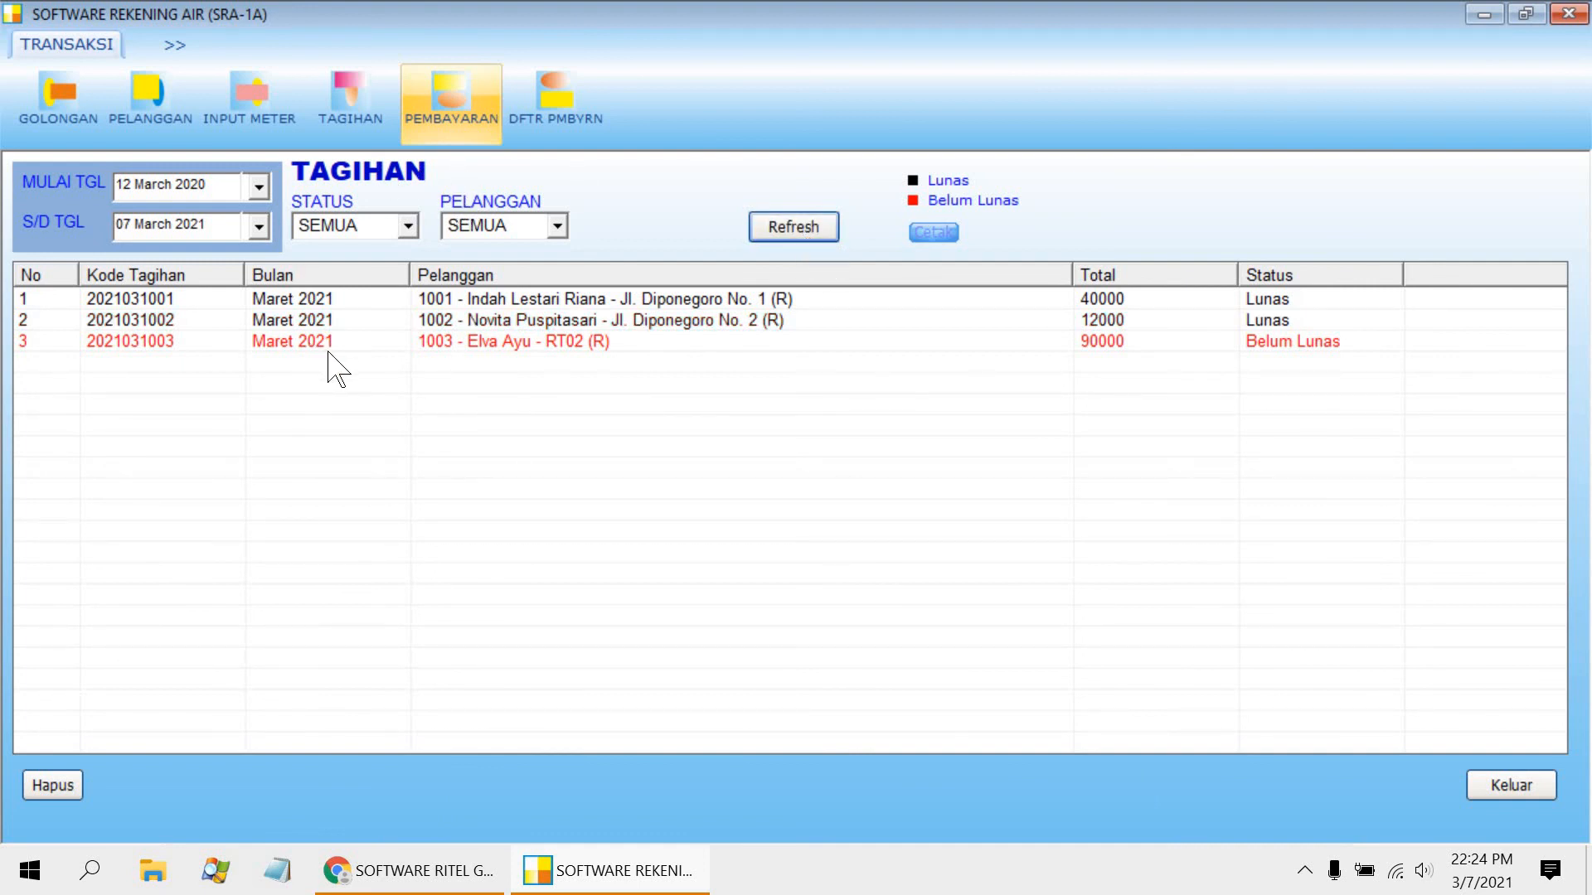
- Review the refreshed Daftar Pembayaran for all customers and close the list
left_click(585, 104)
left_click(787, 229)
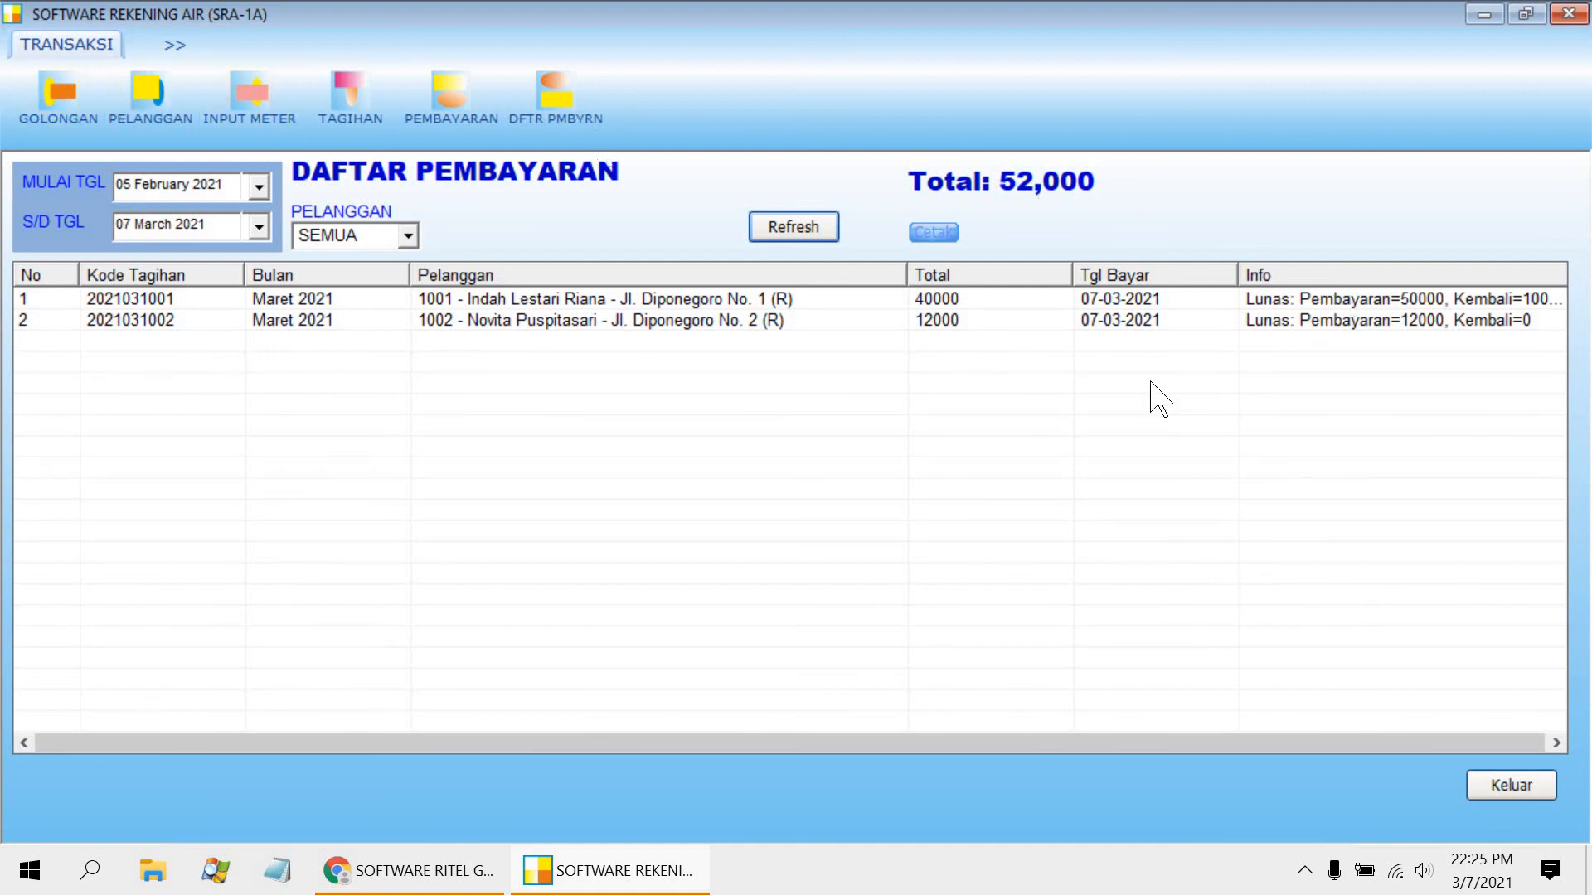
left_click(1492, 780)
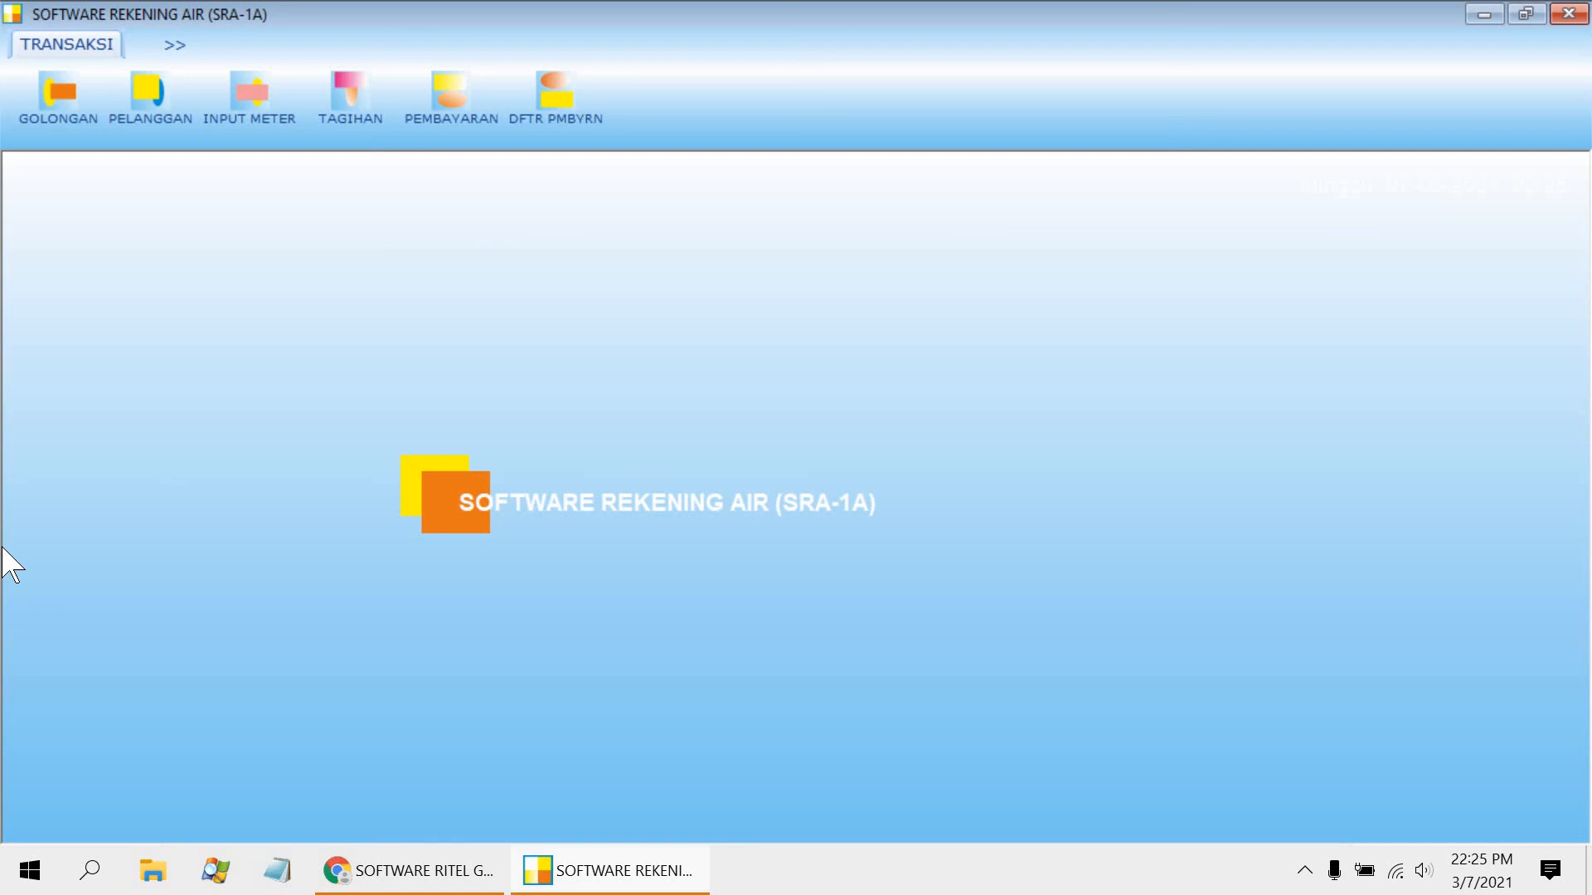
- Switch to Chrome and view the Software Rekening Air (ASRAA) listing on indo-aplikasi.com
left_click(369, 881)
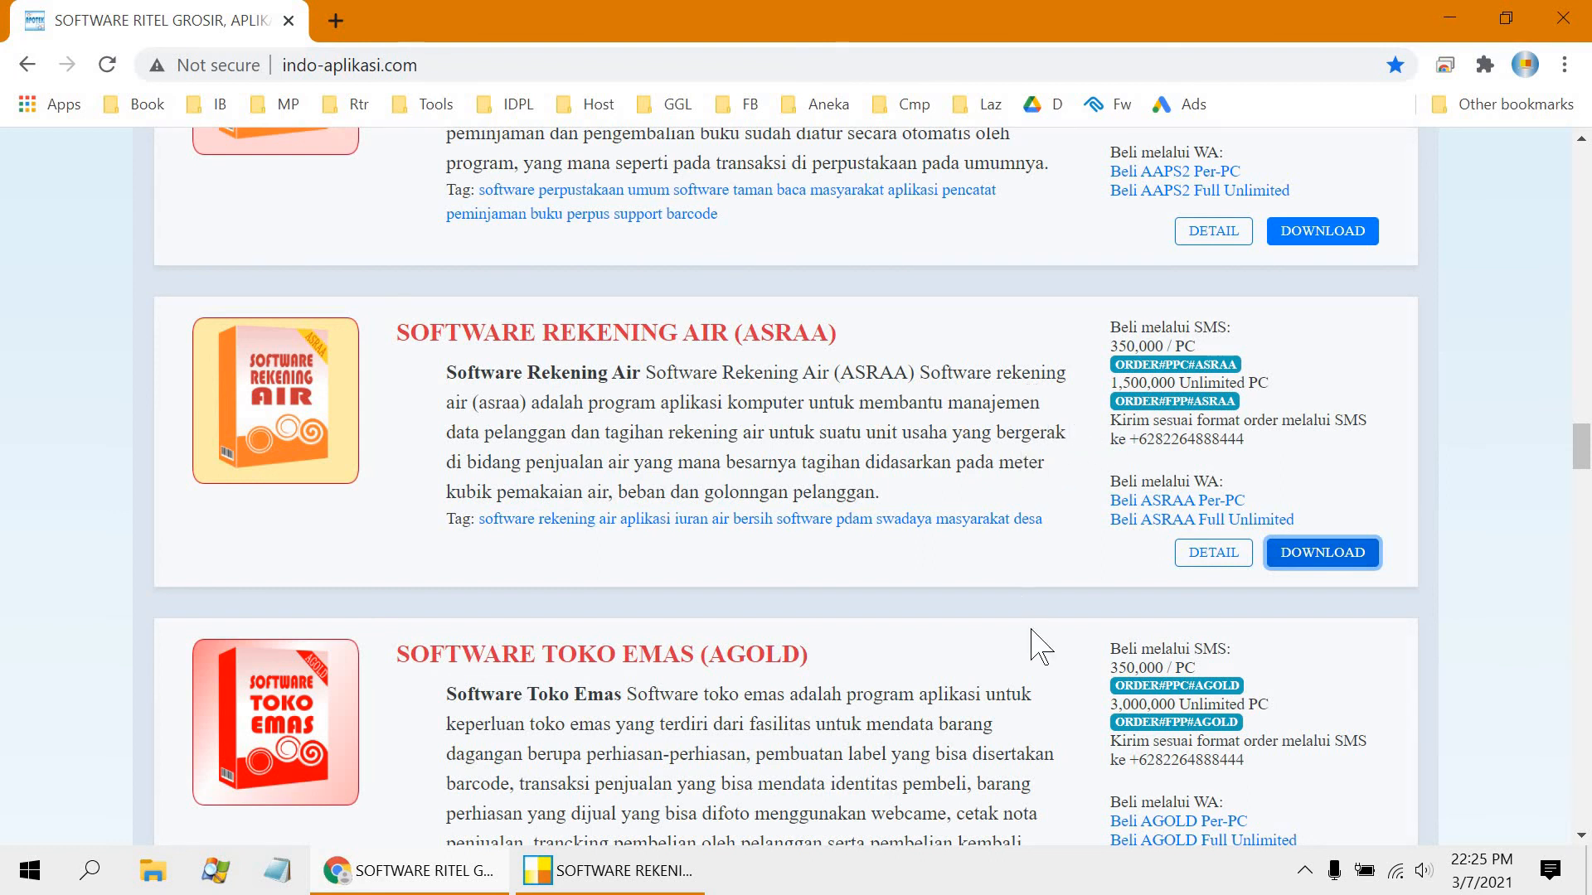
left_click(1036, 870)
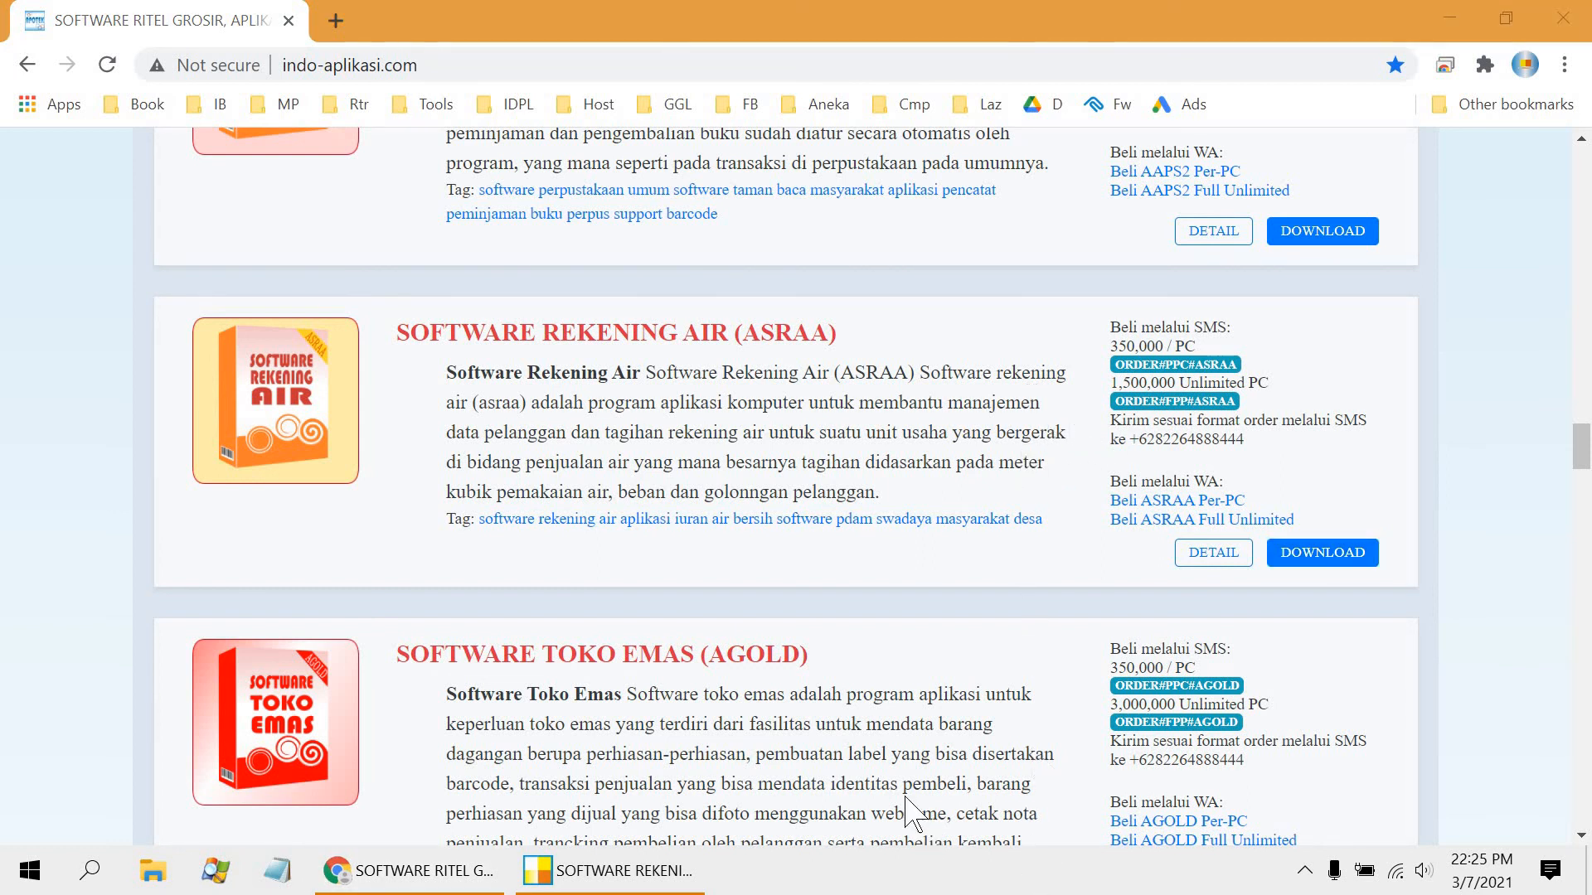